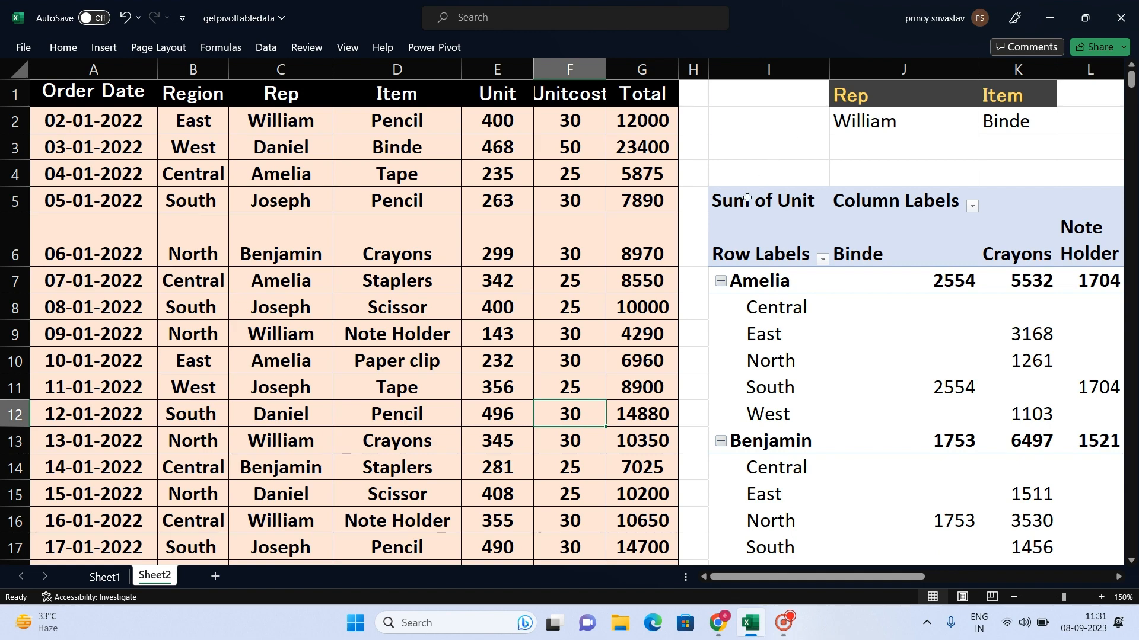
- Examine the pivot table of units by rep, region and item on Sheet2
left_click_drag(747, 199, 976, 412)
key("ctrl+shift+Down")
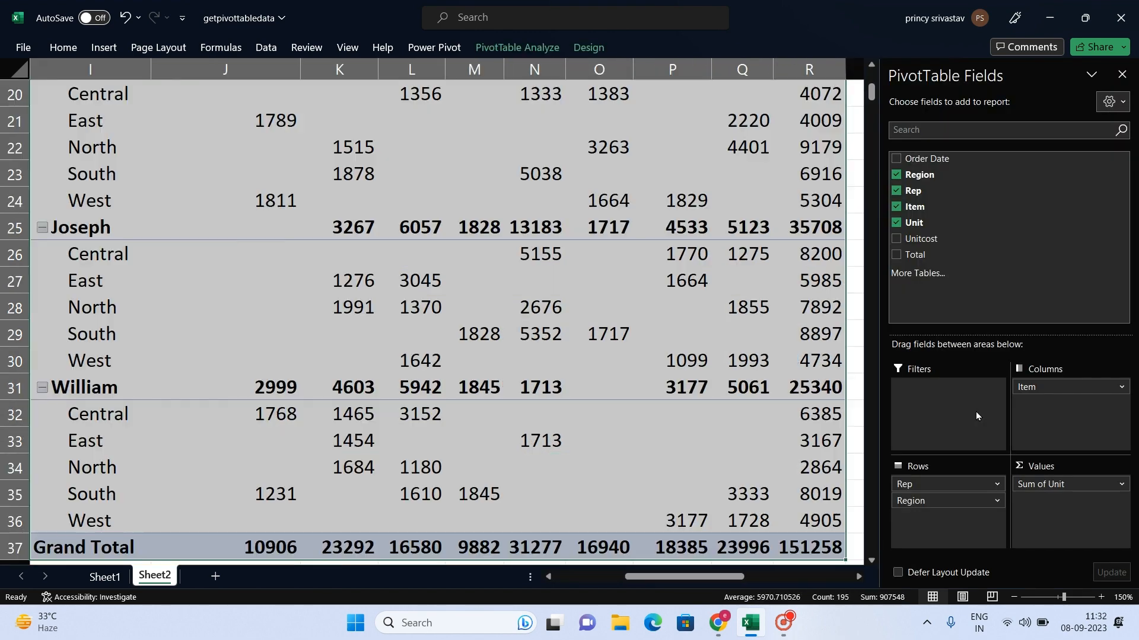
scroll(713, 423, "up", 6)
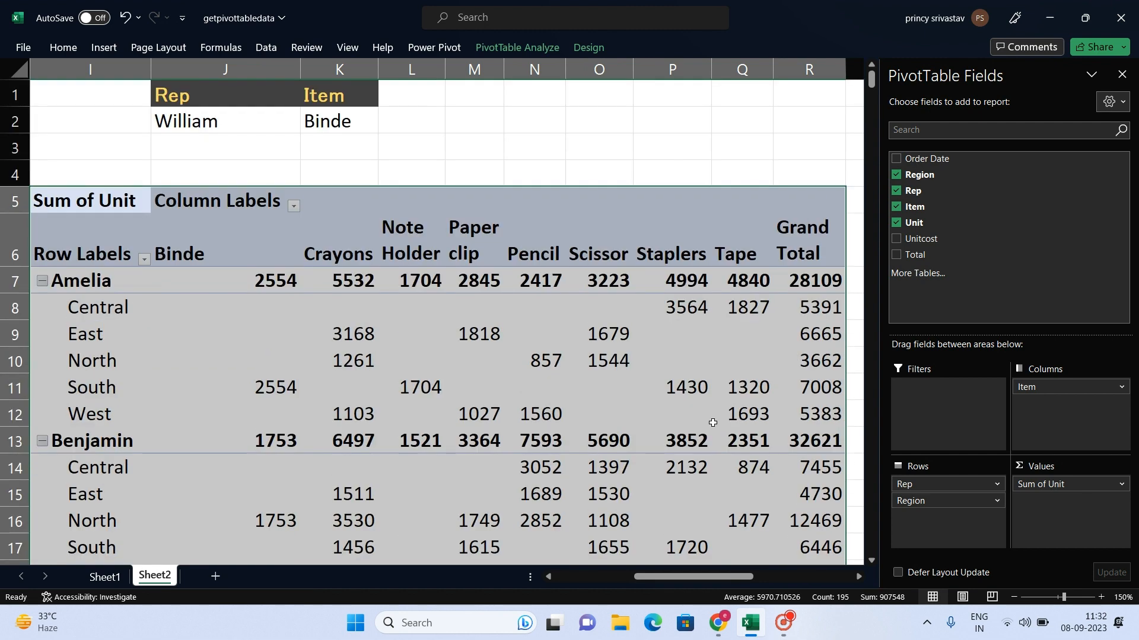
left_click_drag(676, 577, 657, 587)
scroll(617, 499, "down", 3)
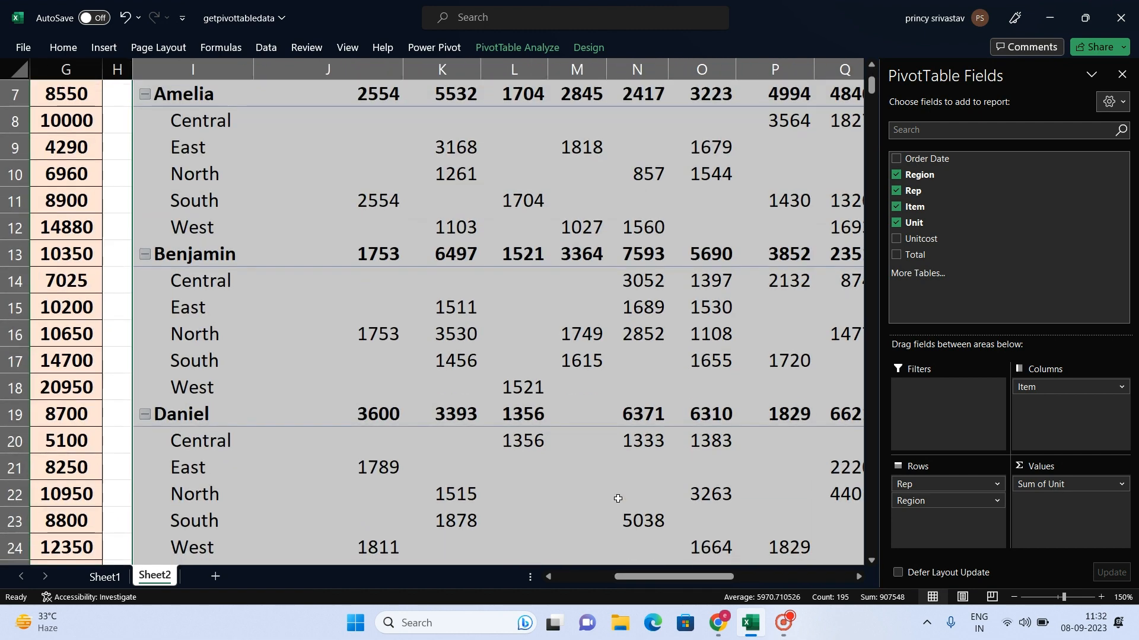
scroll(617, 498, "up", 2)
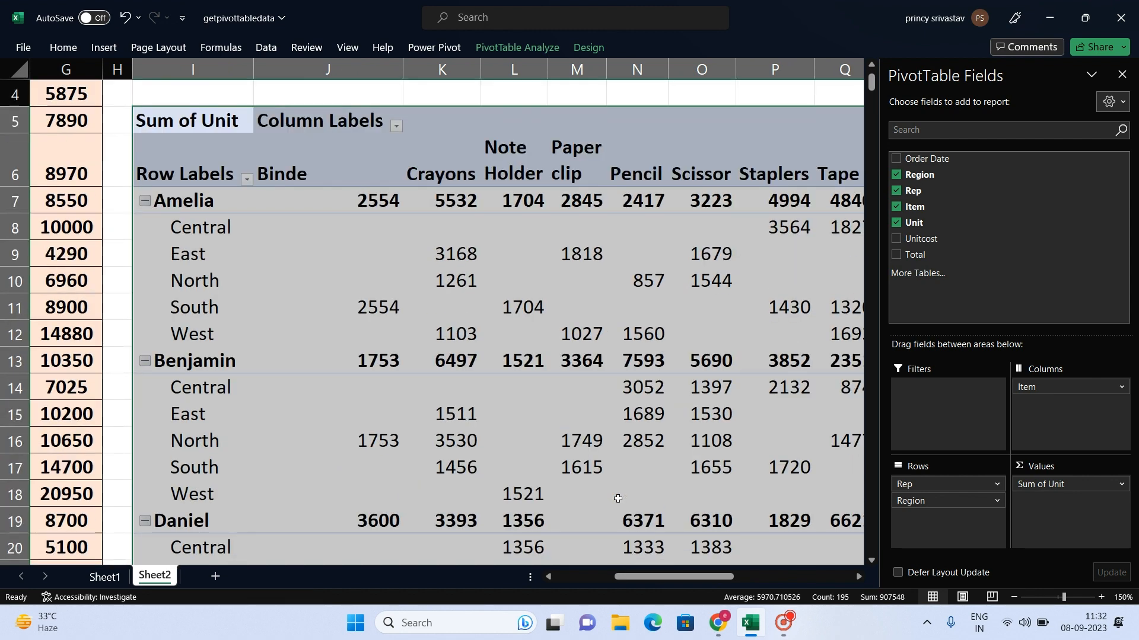
left_click(654, 182)
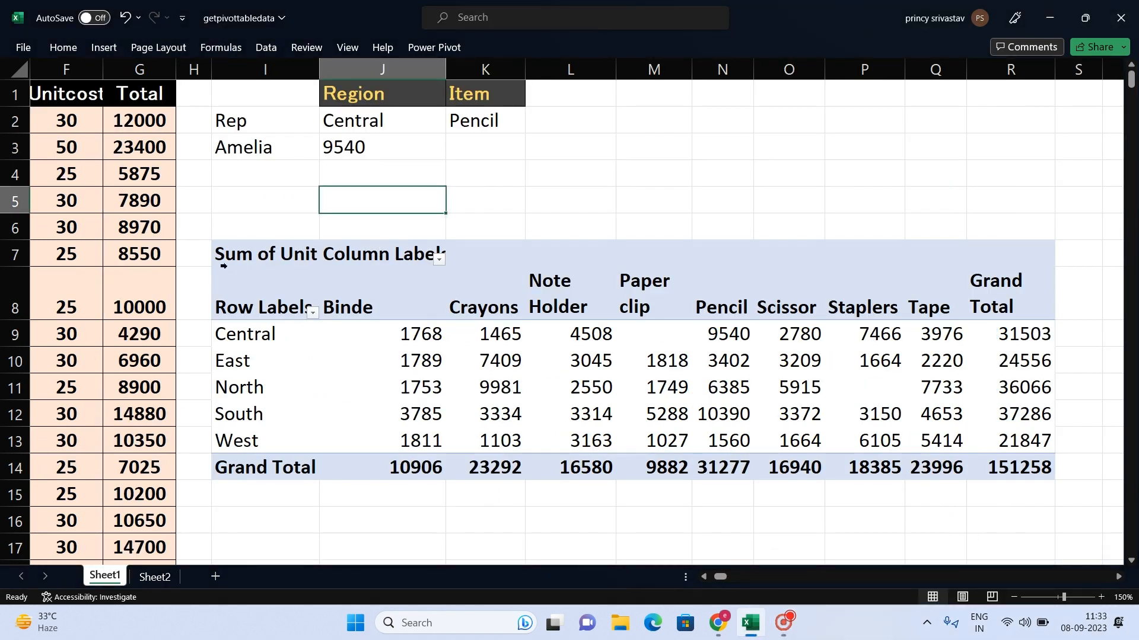
- Examine the pivot table on Sheet1 and the GETPIVOTDATA formula in J3
left_click(223, 254)
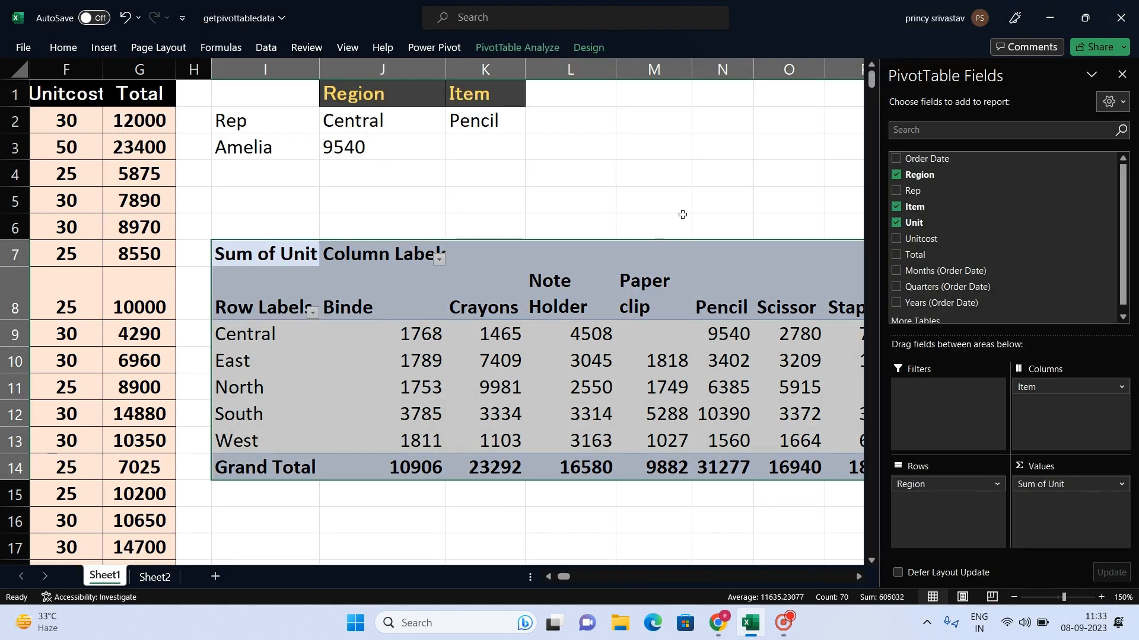
left_click(682, 216)
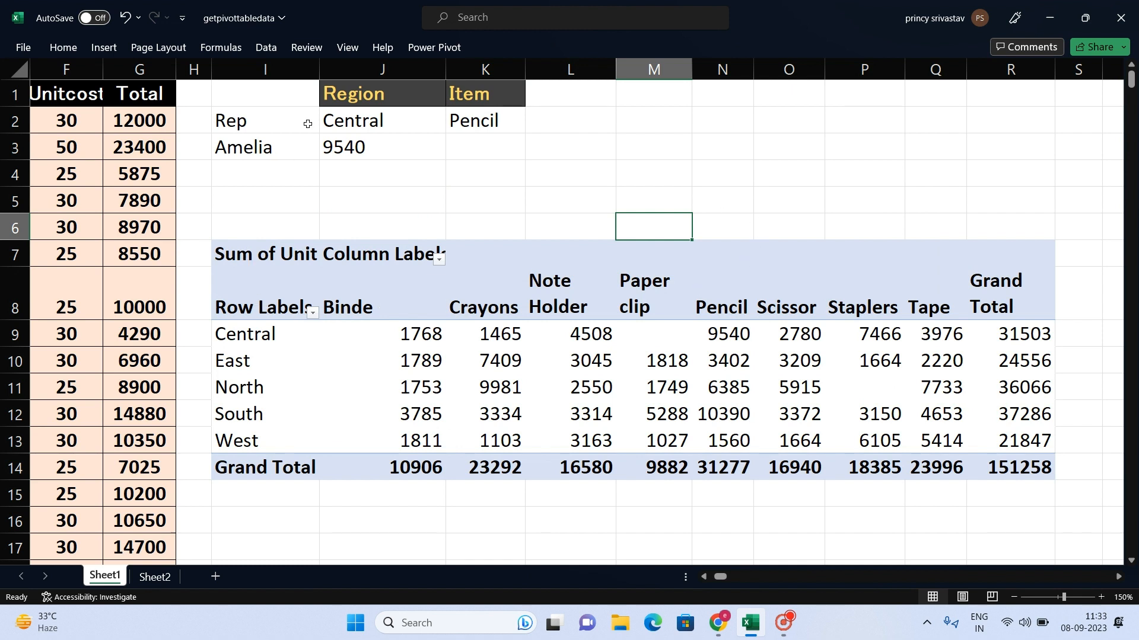
double_click(392, 153)
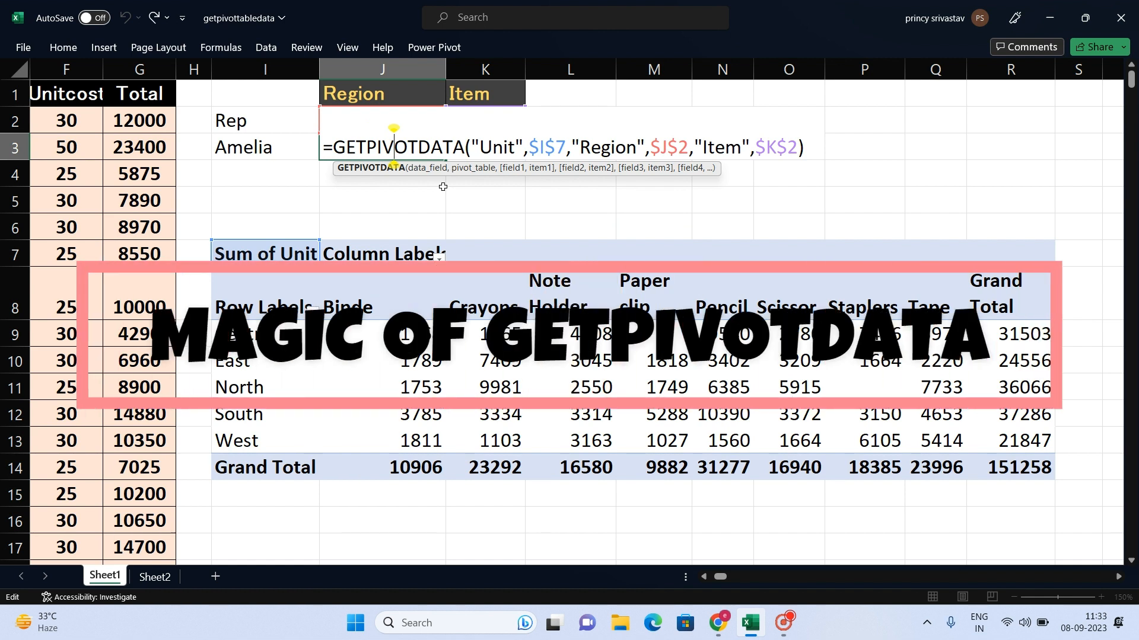
key("Escape")
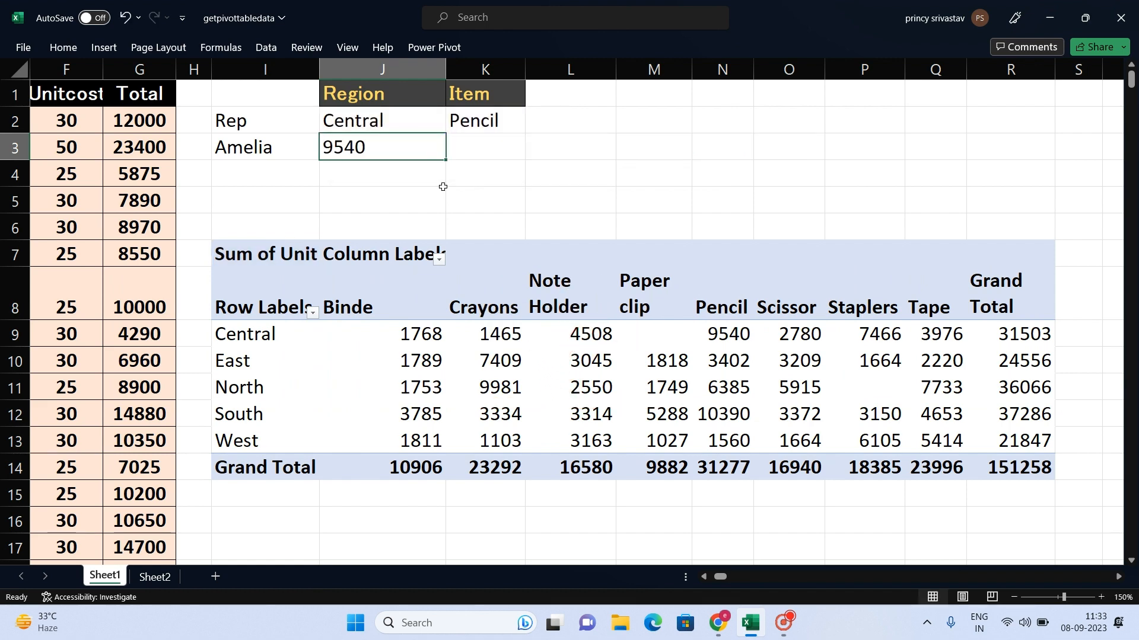
- Compare the region and item lookup cells J2 and K2 with the pivot table's row and column labels, and close the field list
left_click_drag(244, 254, 1008, 468)
left_click(431, 121)
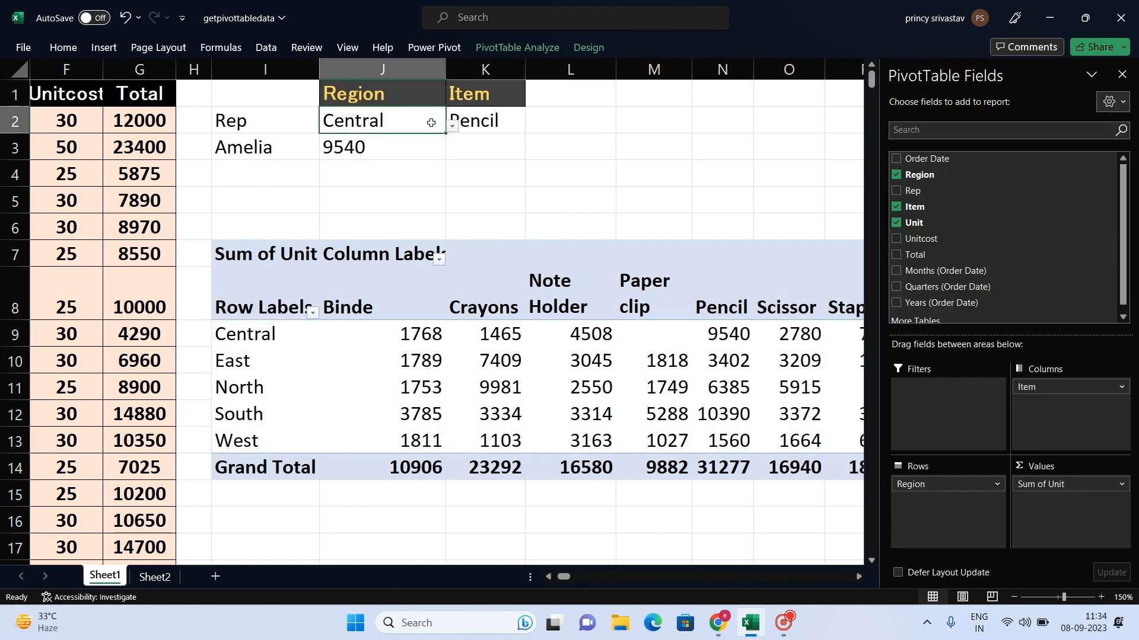
left_click(494, 123)
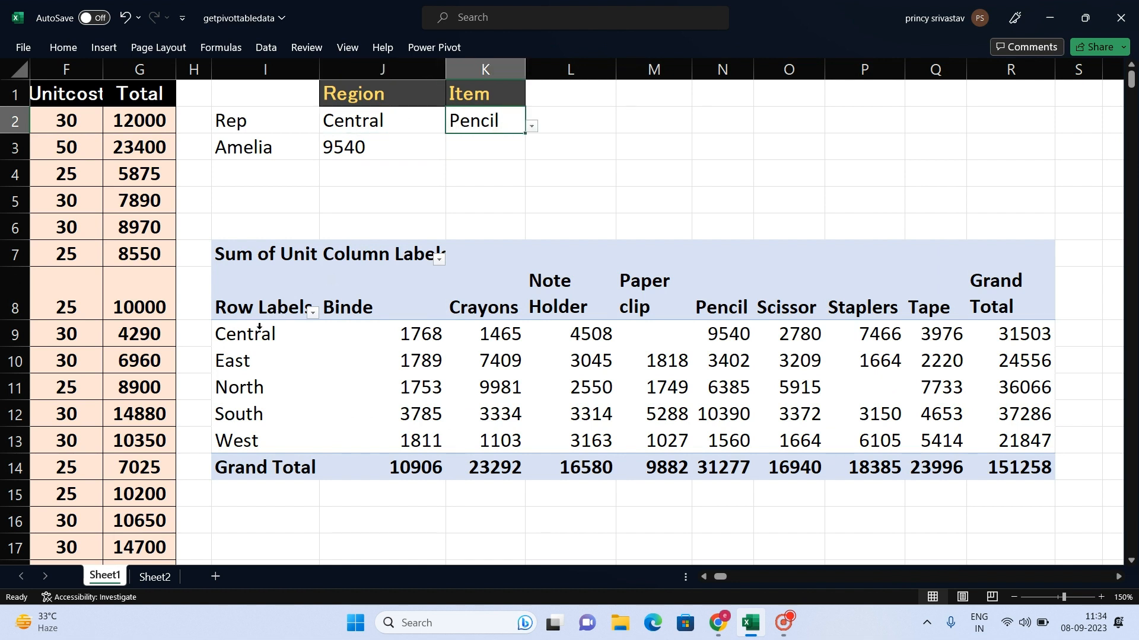
left_click_drag(241, 334, 249, 442)
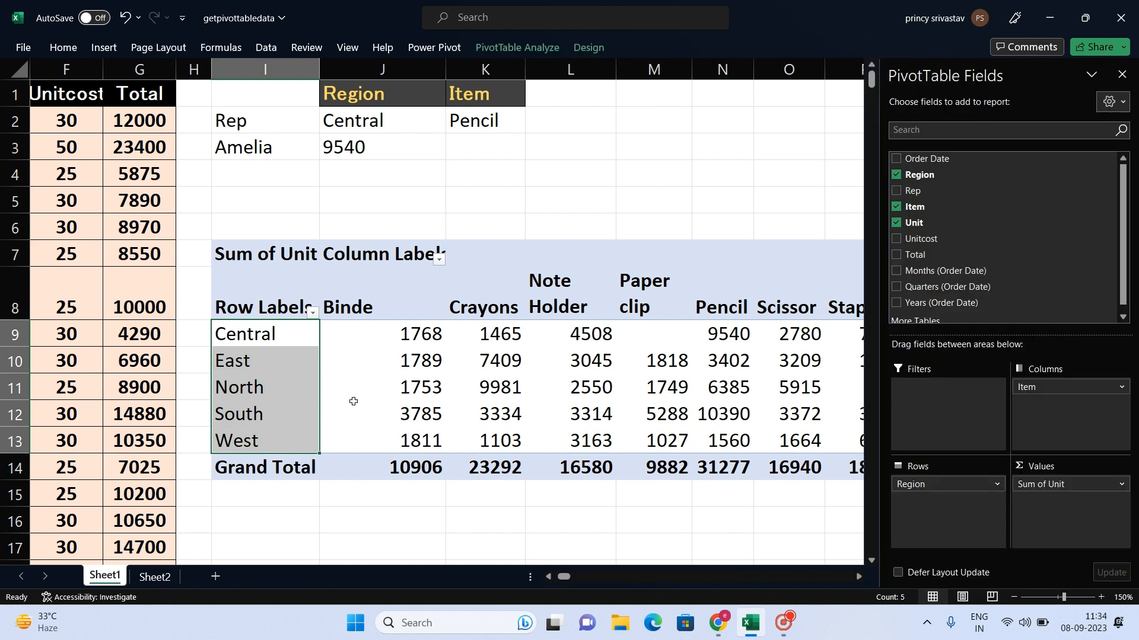
left_click_drag(383, 309, 944, 310)
left_click(1120, 77)
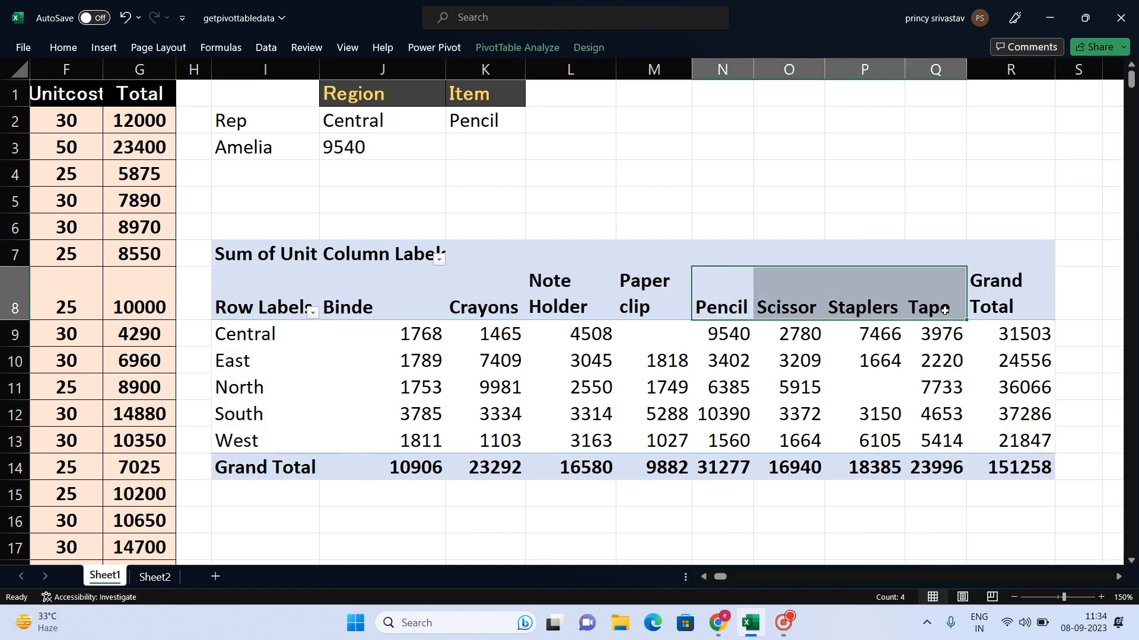
- Check the references used by the formula in J3 and the region choices offered in J2
left_click(378, 157)
double_click(386, 150)
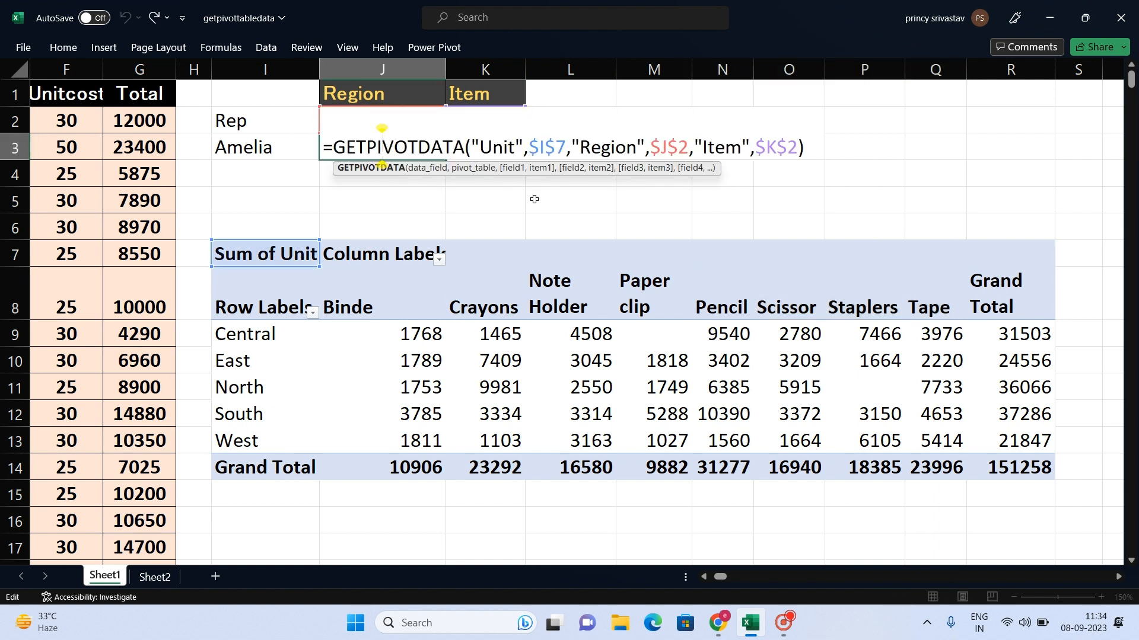
key("Escape")
left_click(390, 122)
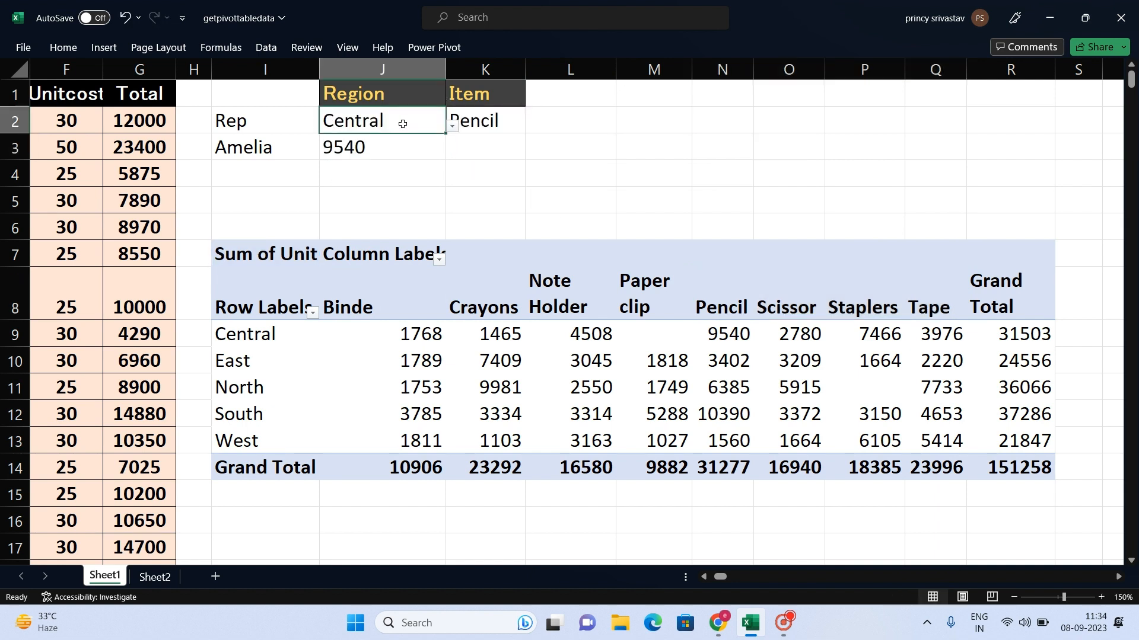
left_click(452, 126)
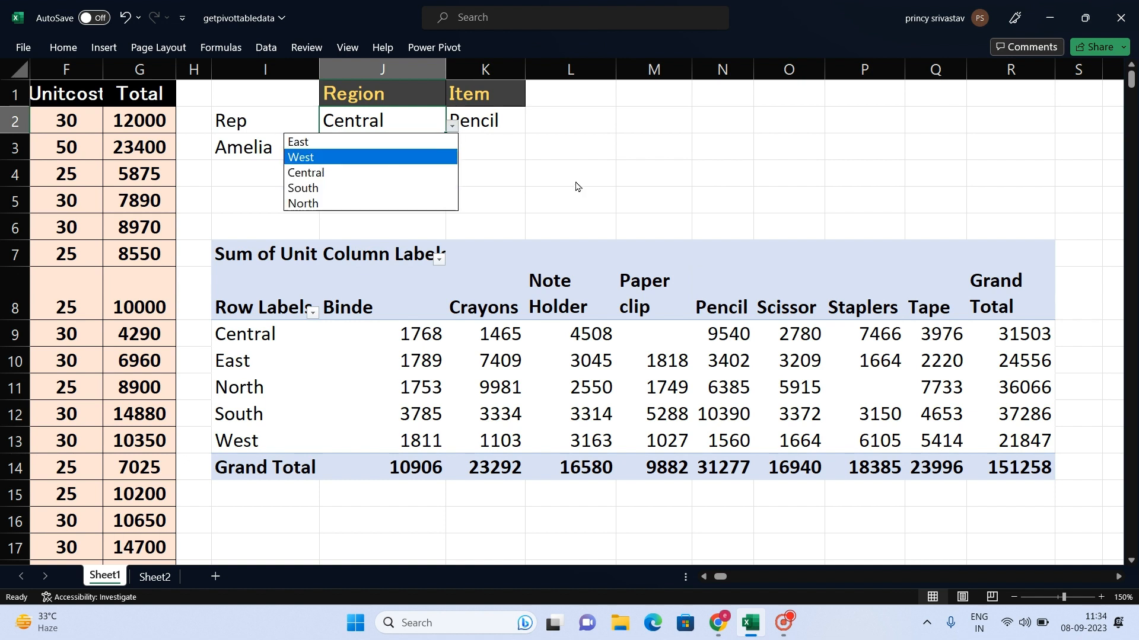
key("Escape")
left_click(425, 155)
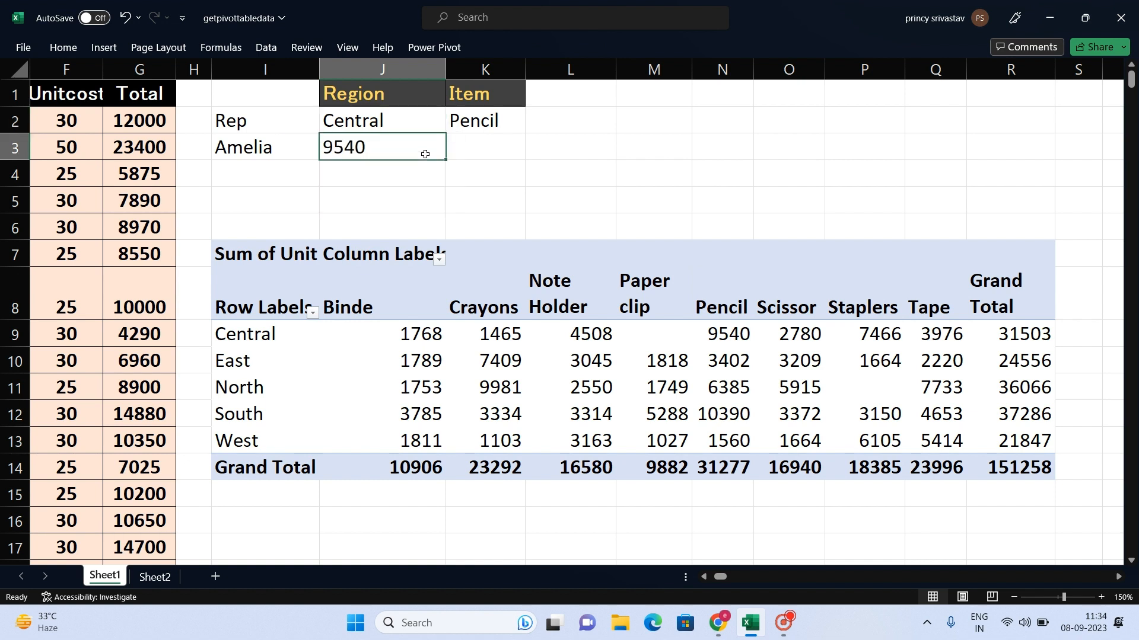
- Set the region in J2 to West and the item in K2 to Binde, and select the result cell J3
left_click(432, 122)
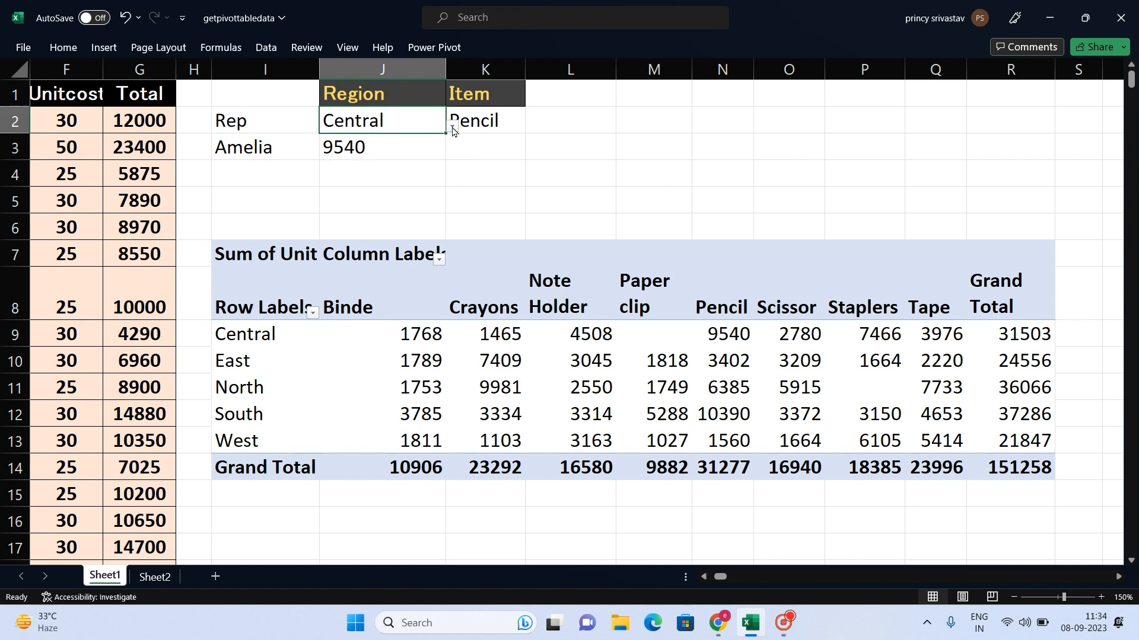
left_click(452, 126)
left_click(384, 157)
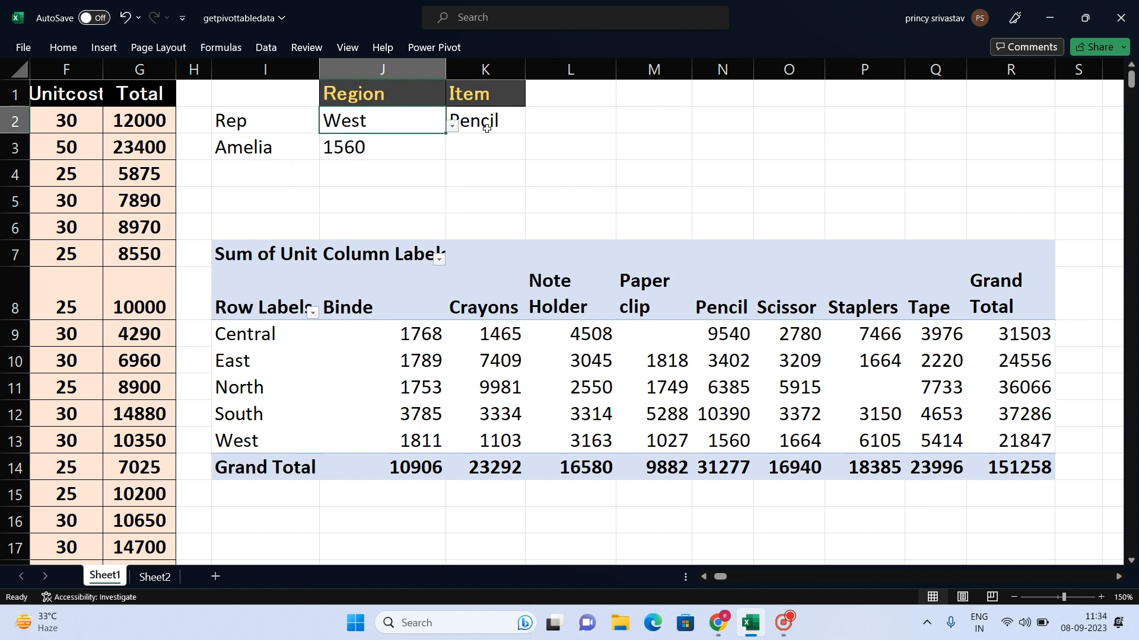
left_click(485, 126)
left_click(531, 126)
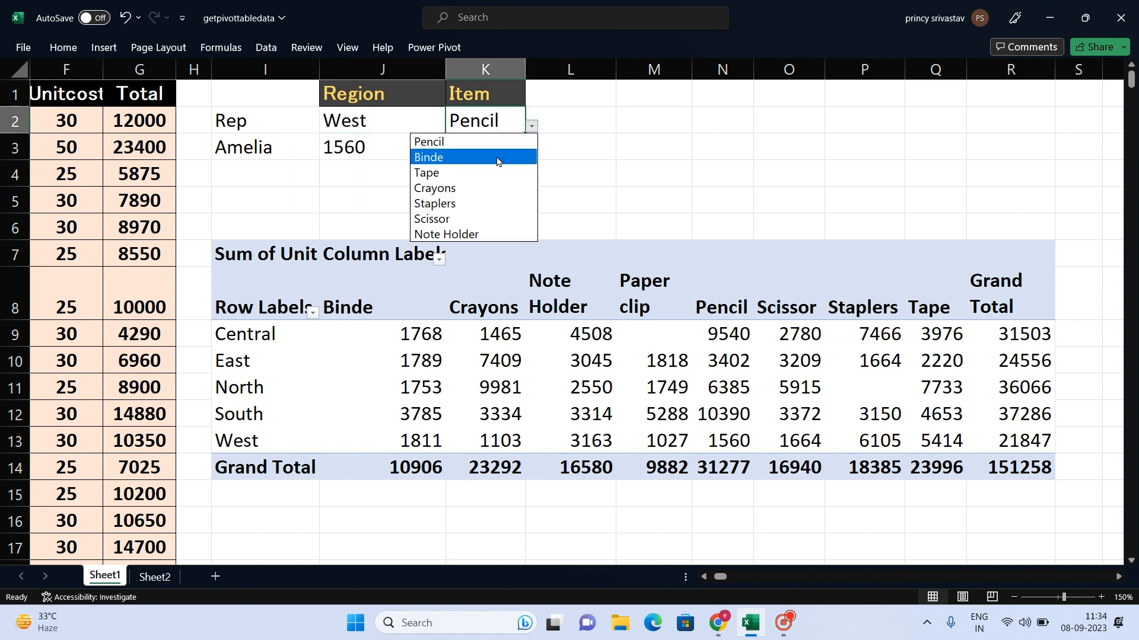
left_click(497, 158)
left_click(406, 155)
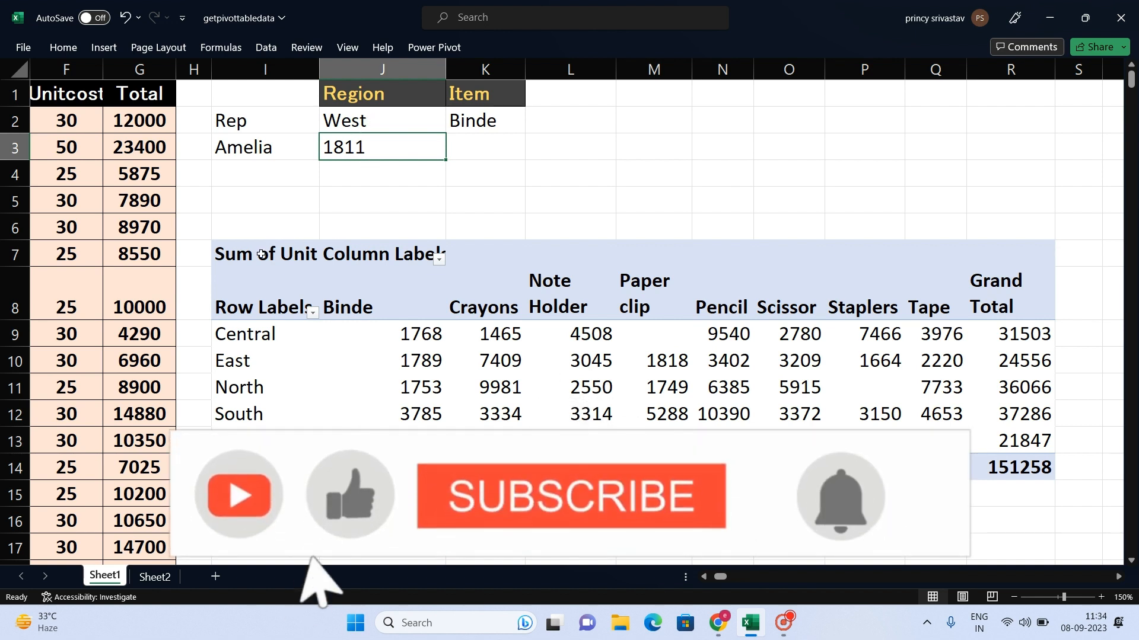
- Review the pivot table, the Region and Item headings, and the dropdown choices in the region, item and rep cells
left_click_drag(273, 252, 999, 453)
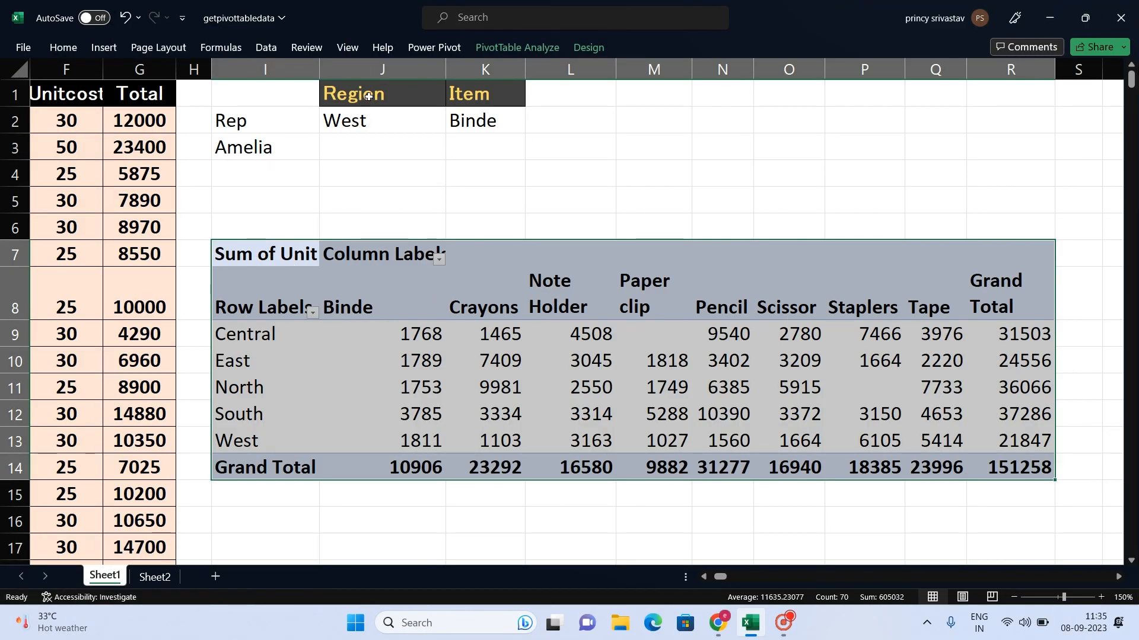
left_click(368, 97)
left_click(477, 95)
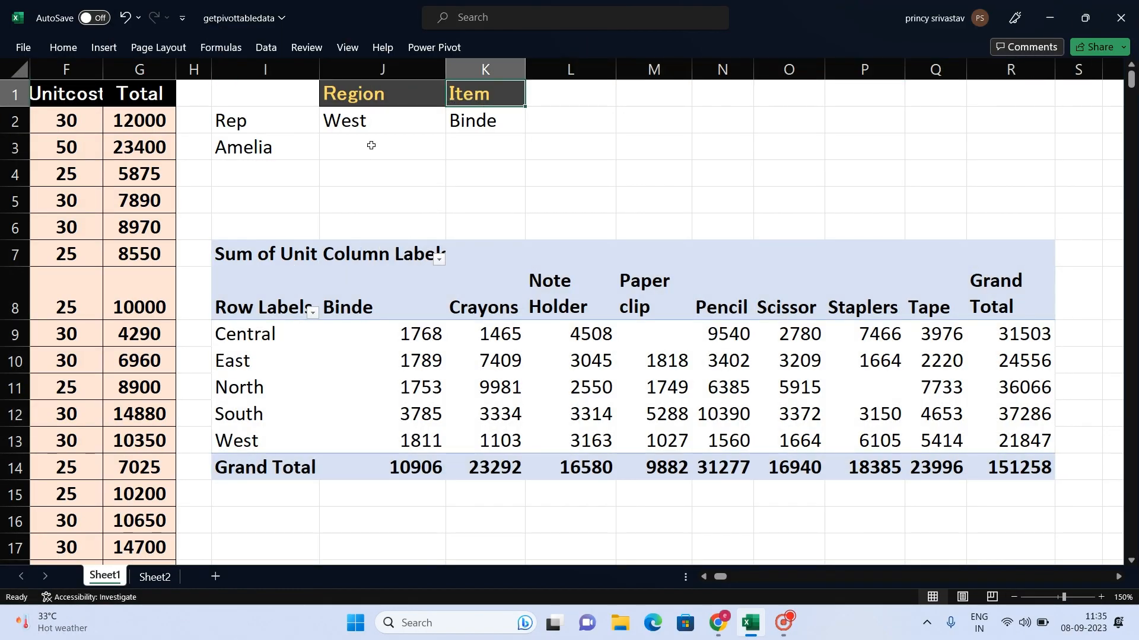
left_click(379, 126)
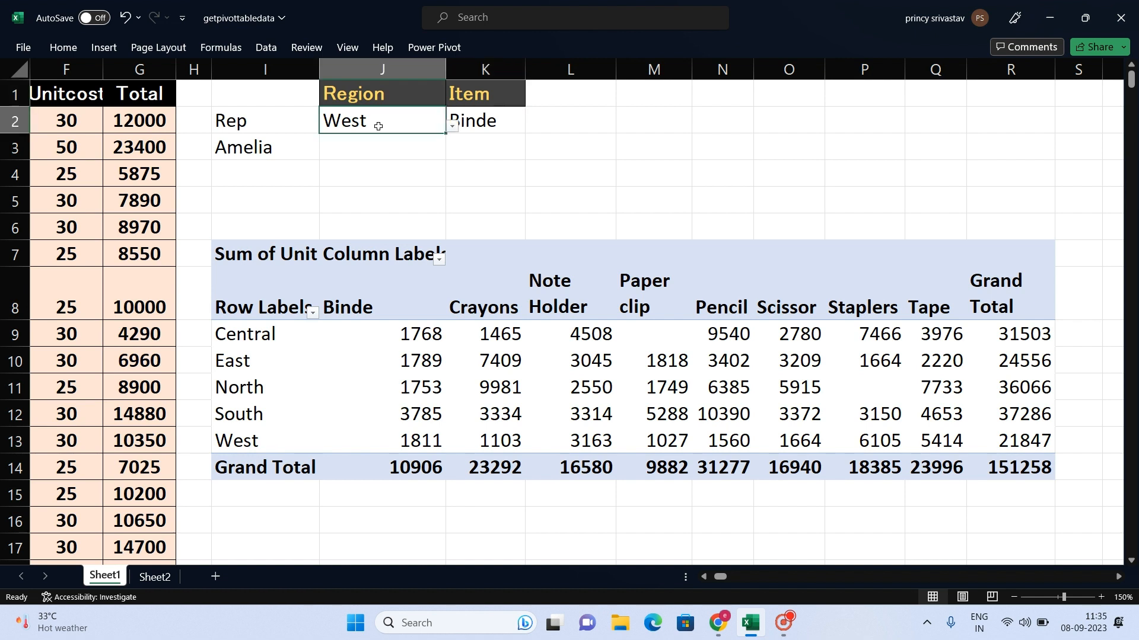
left_click(452, 126)
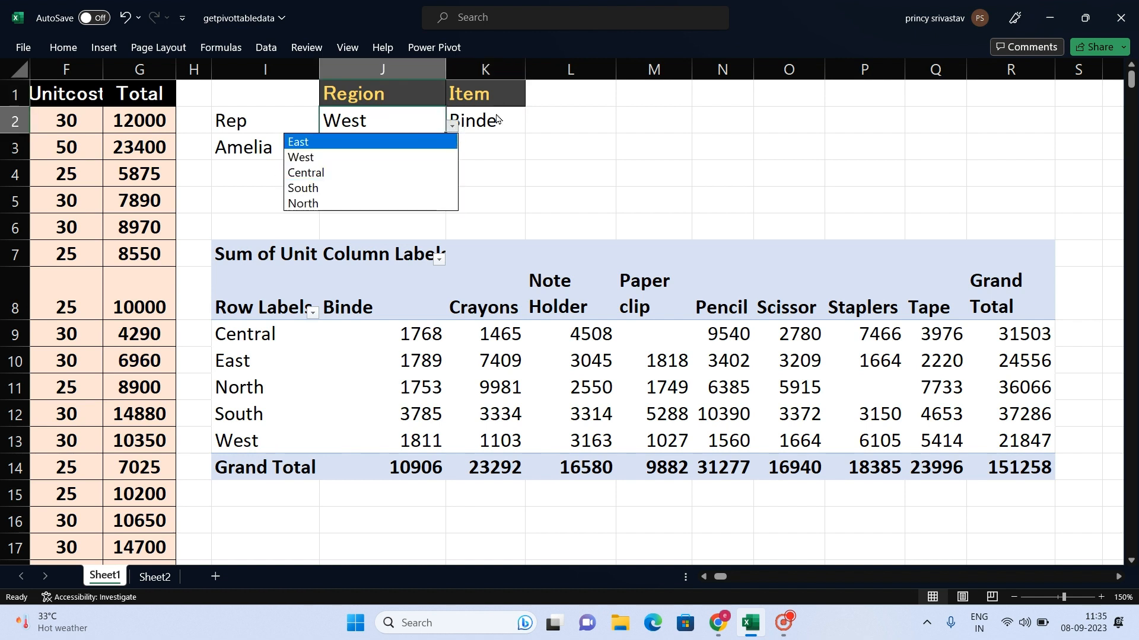
left_click(496, 118)
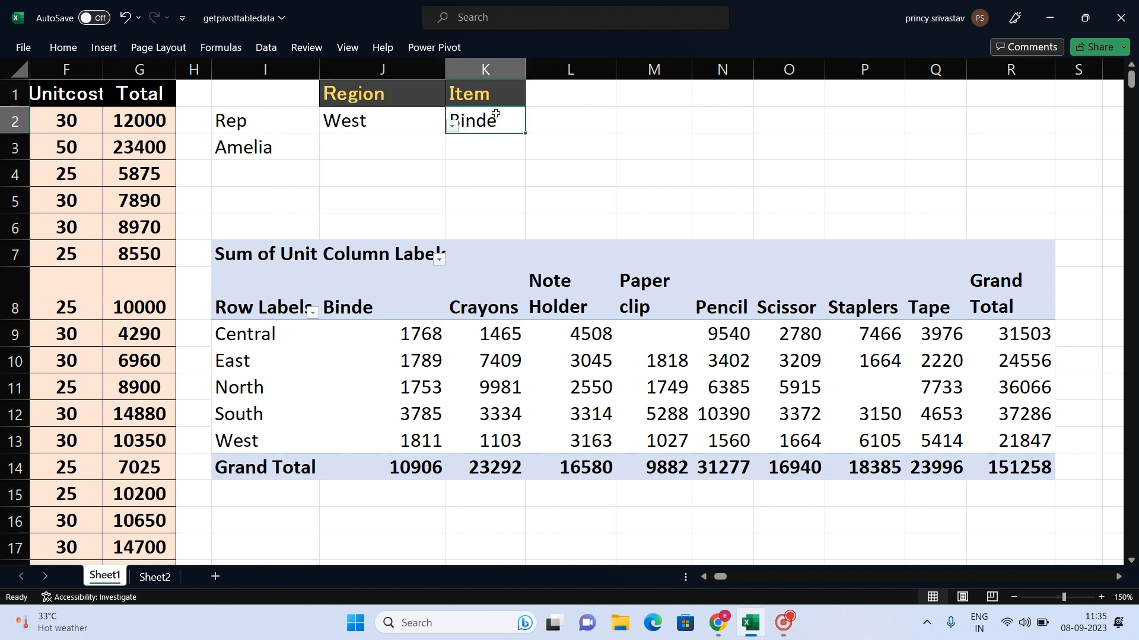
left_click(532, 126)
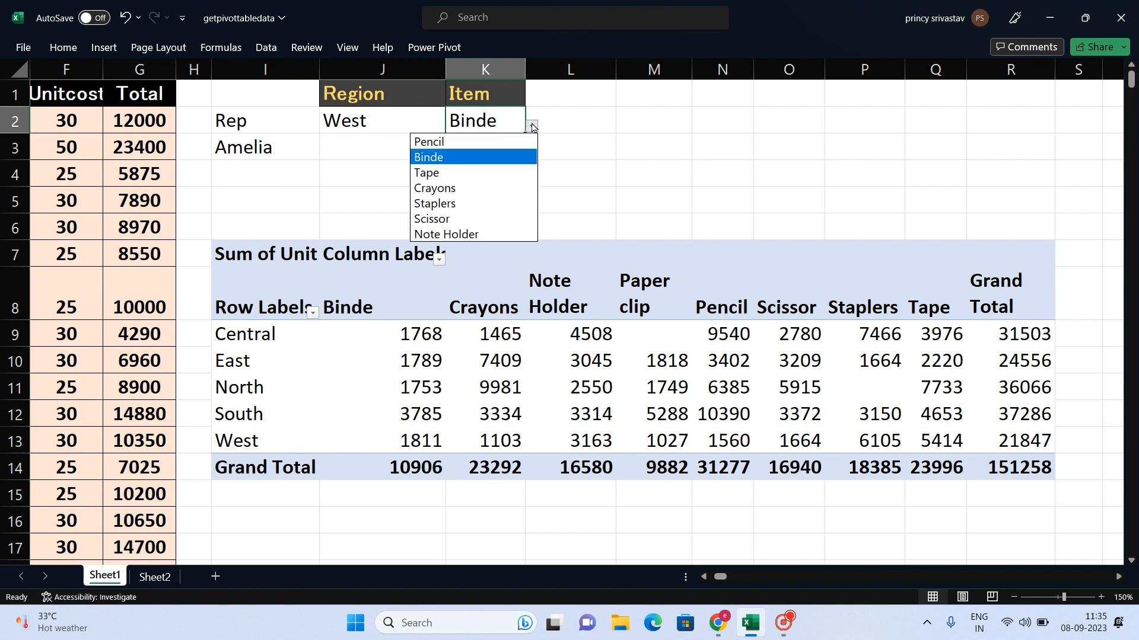
left_click(272, 151)
left_click(285, 146)
left_click(326, 154)
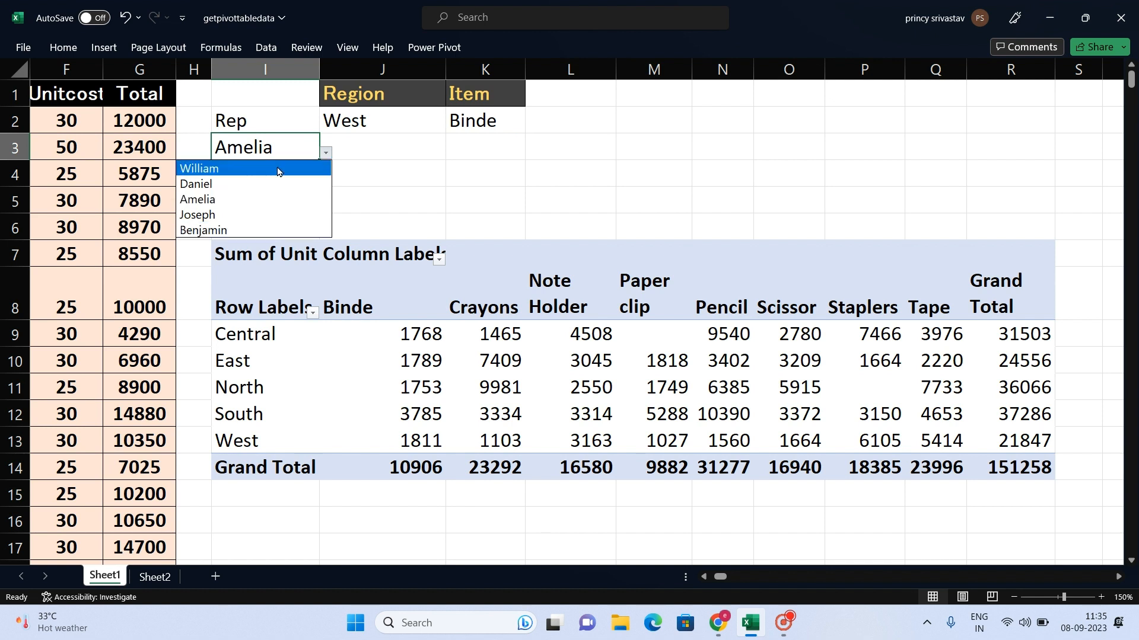
left_click(293, 155)
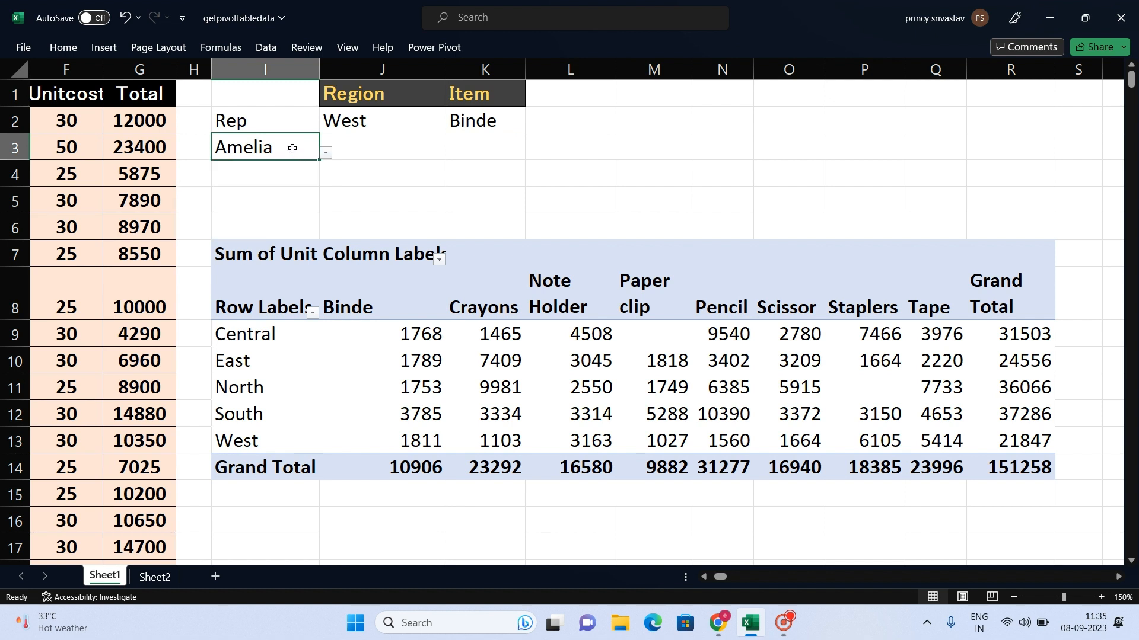
- Inspect the data validation settings of rep cell I3, including its allowed type and source range, and close them
left_click(70, 52)
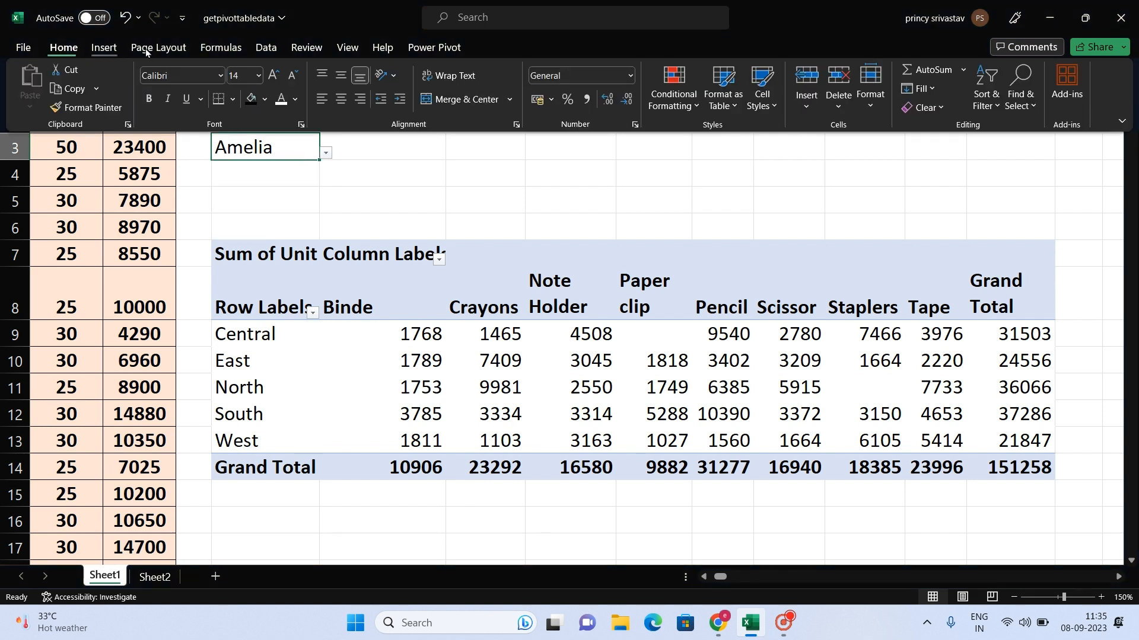
left_click(268, 48)
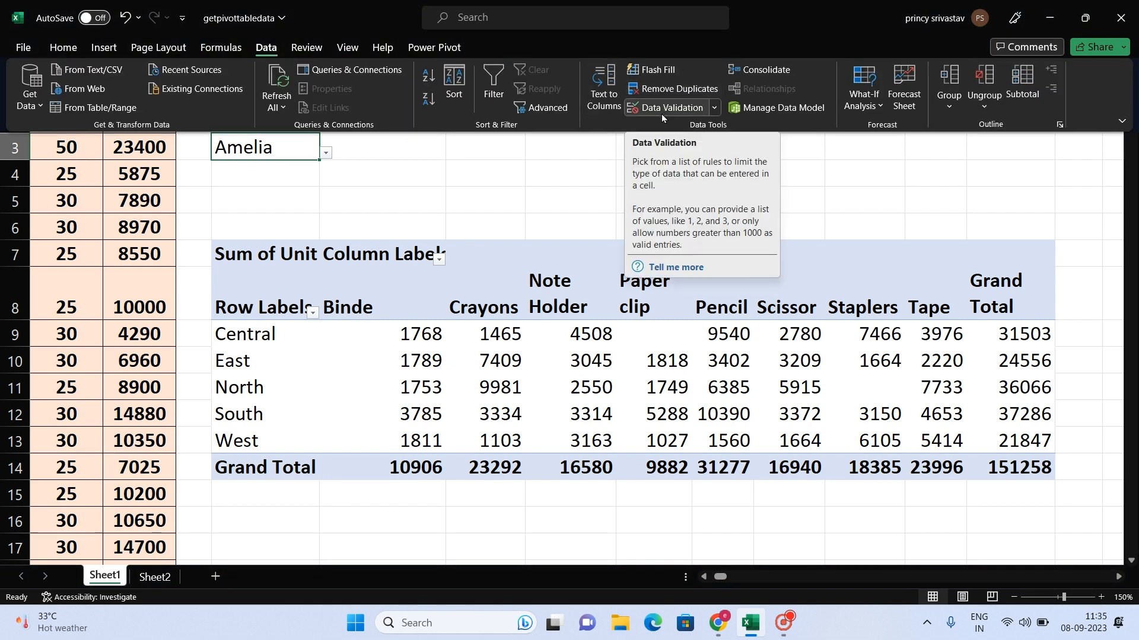
key("super+plus")
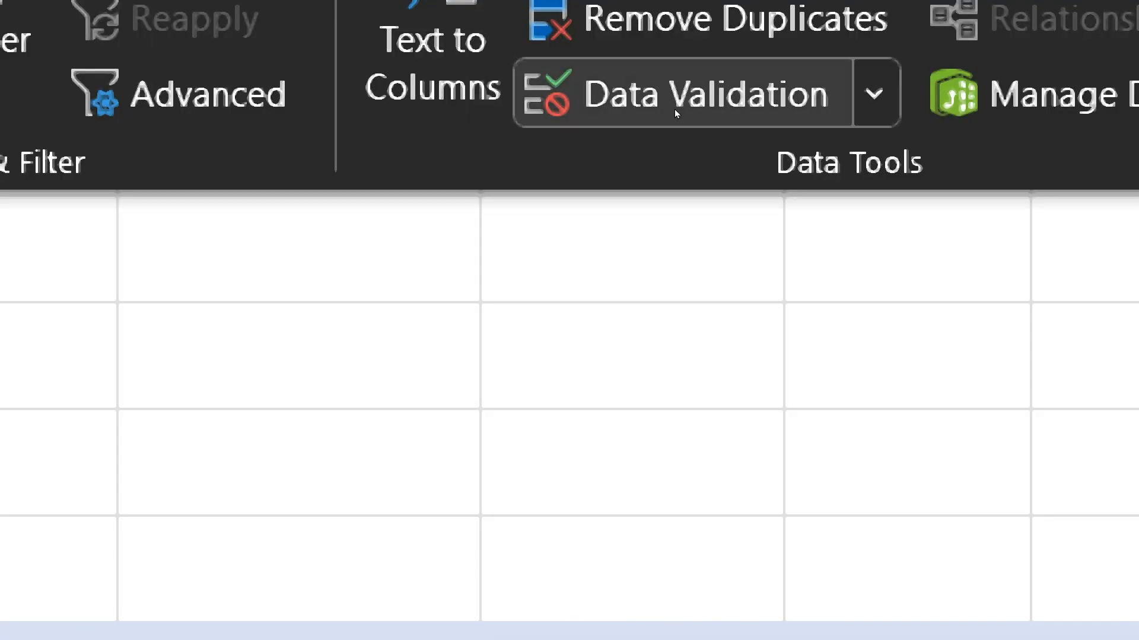
left_click(664, 111)
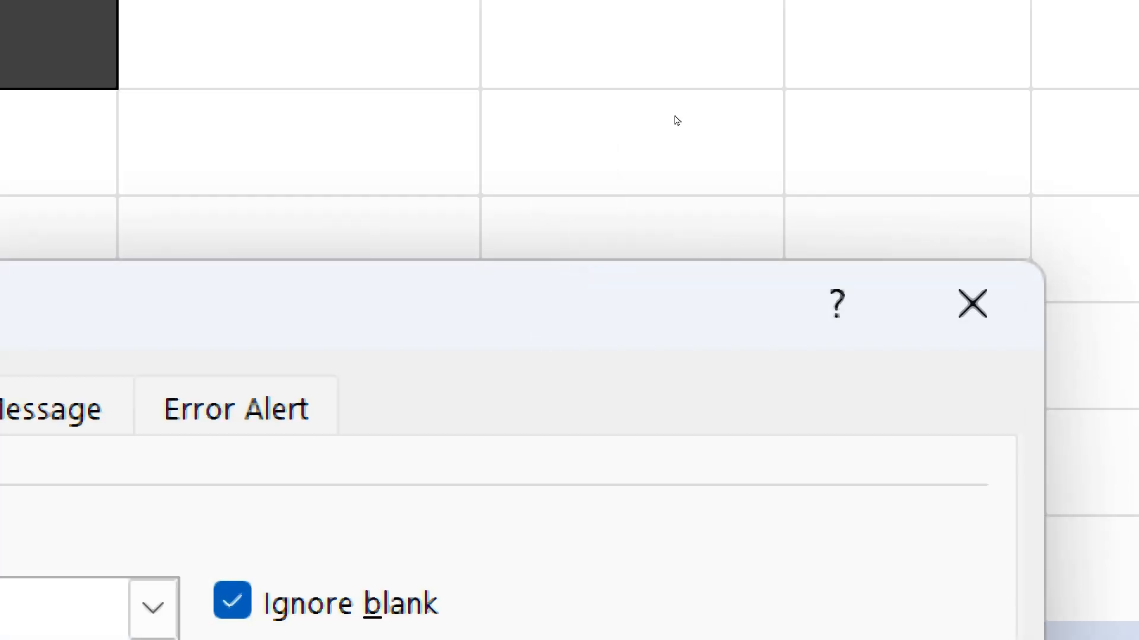
key("super+Escape")
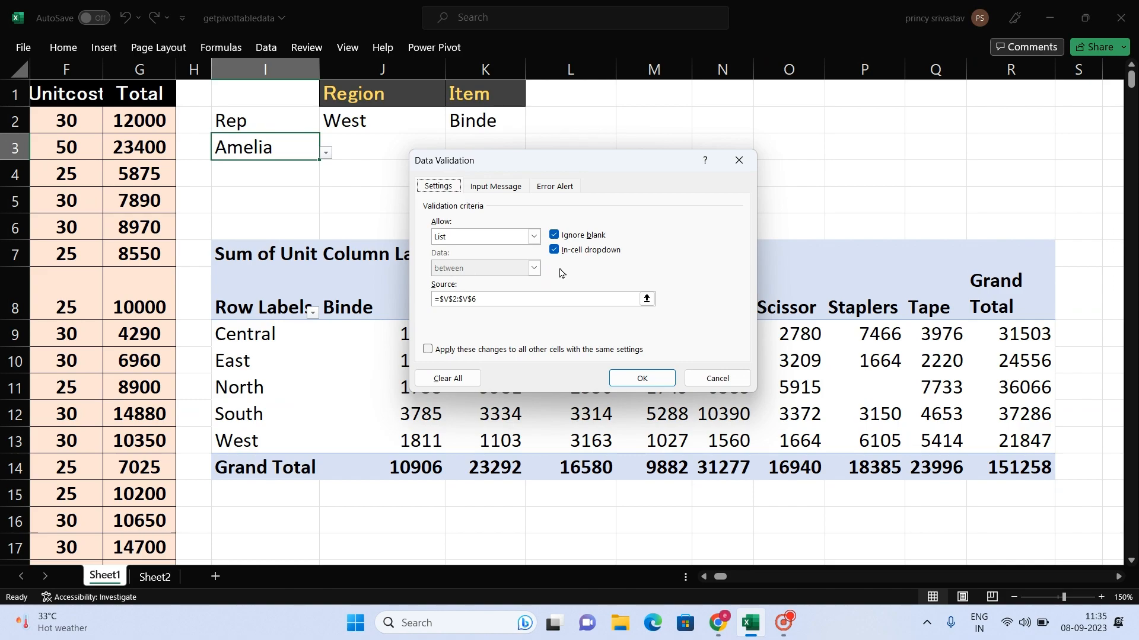
key("super+plus")
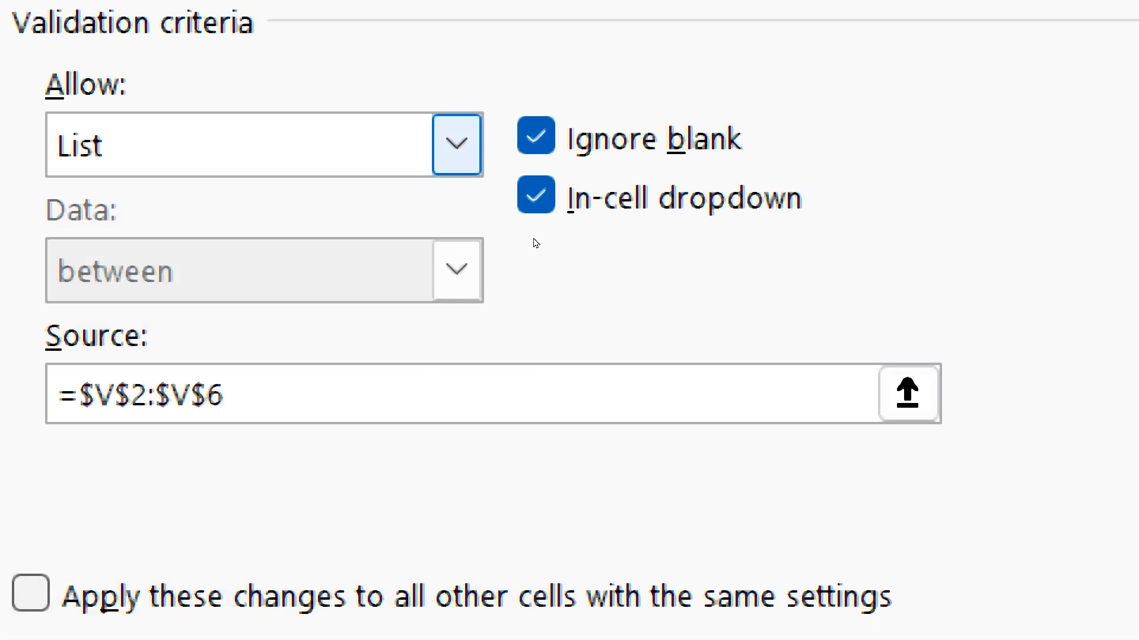
left_click(533, 239)
left_click(438, 286)
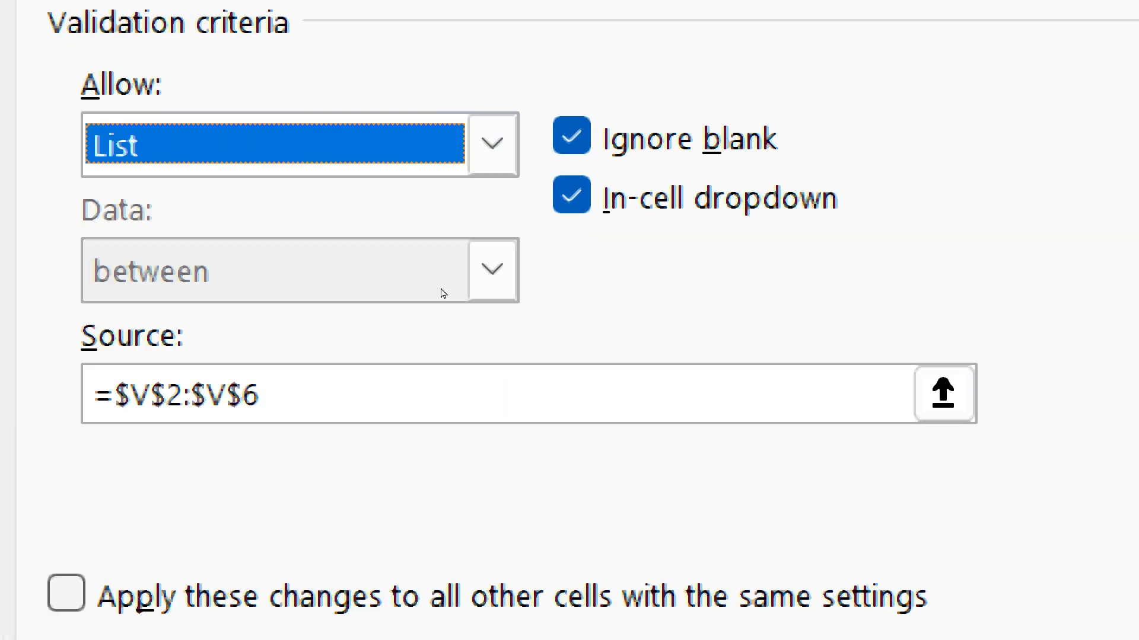
key("Tab")
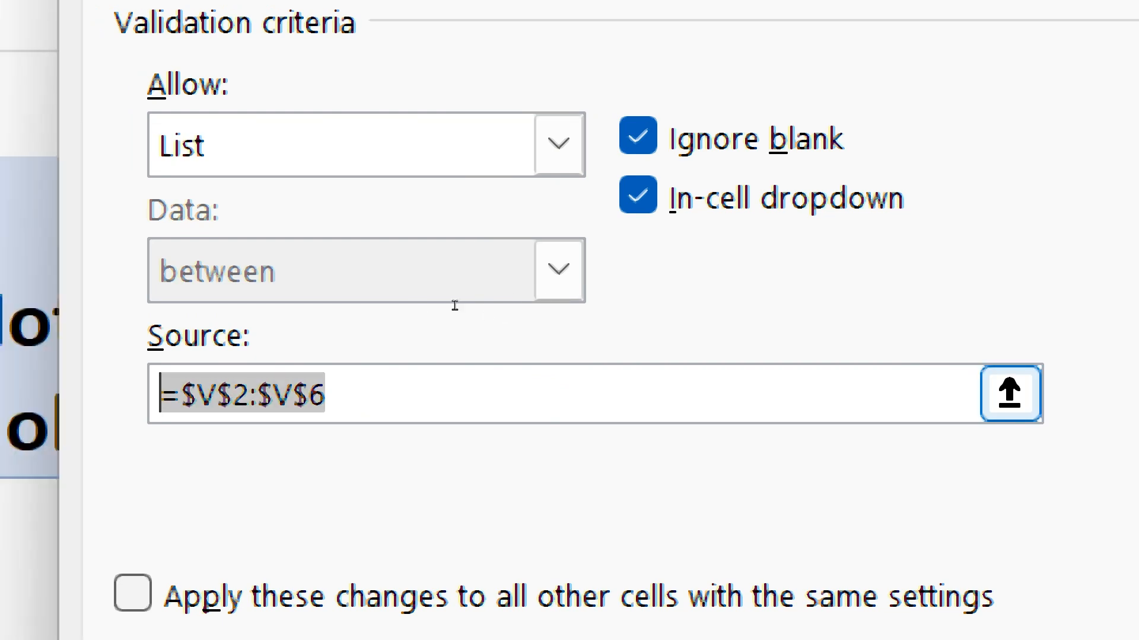
key("super+Escape")
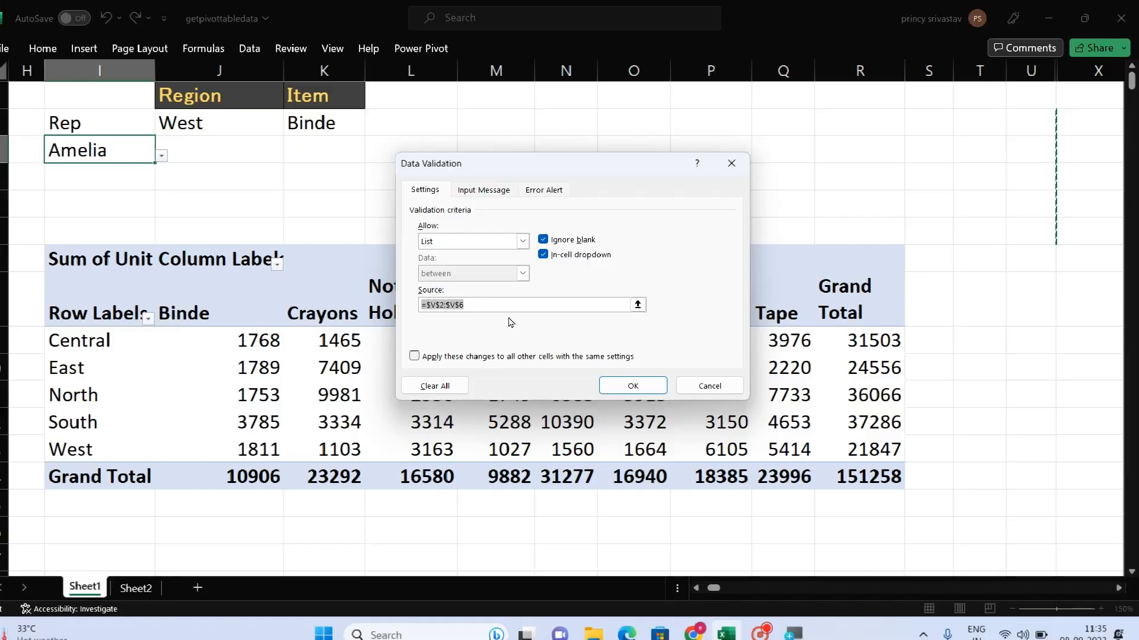
left_click(740, 162)
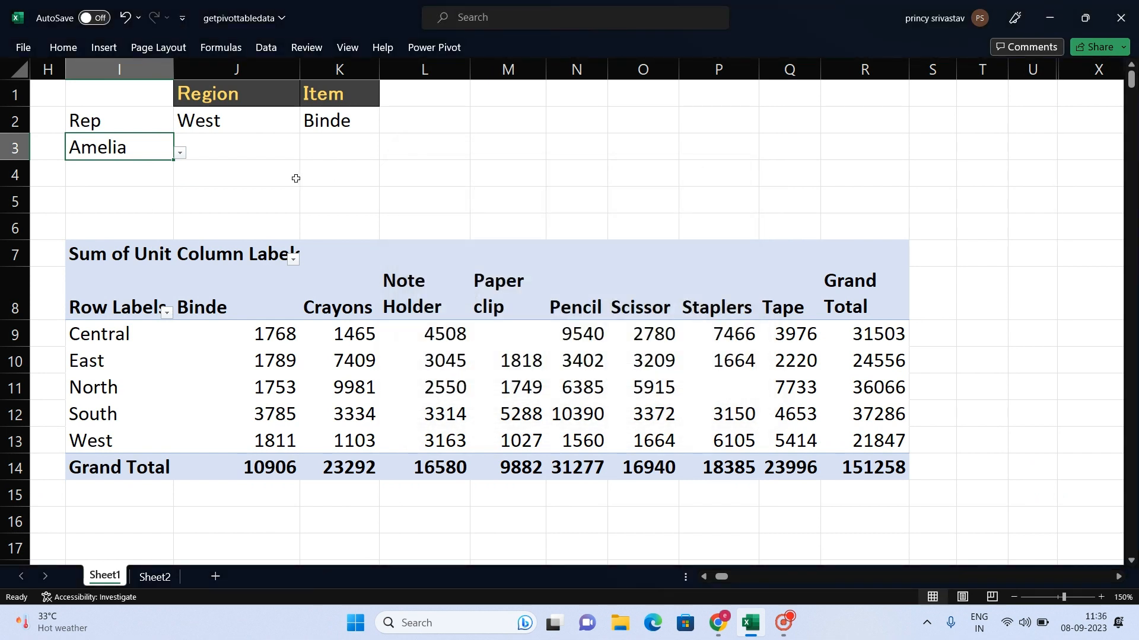
- Start the formula =getpivotdata( in J3 and store it as text with a leading space
left_click(279, 151)
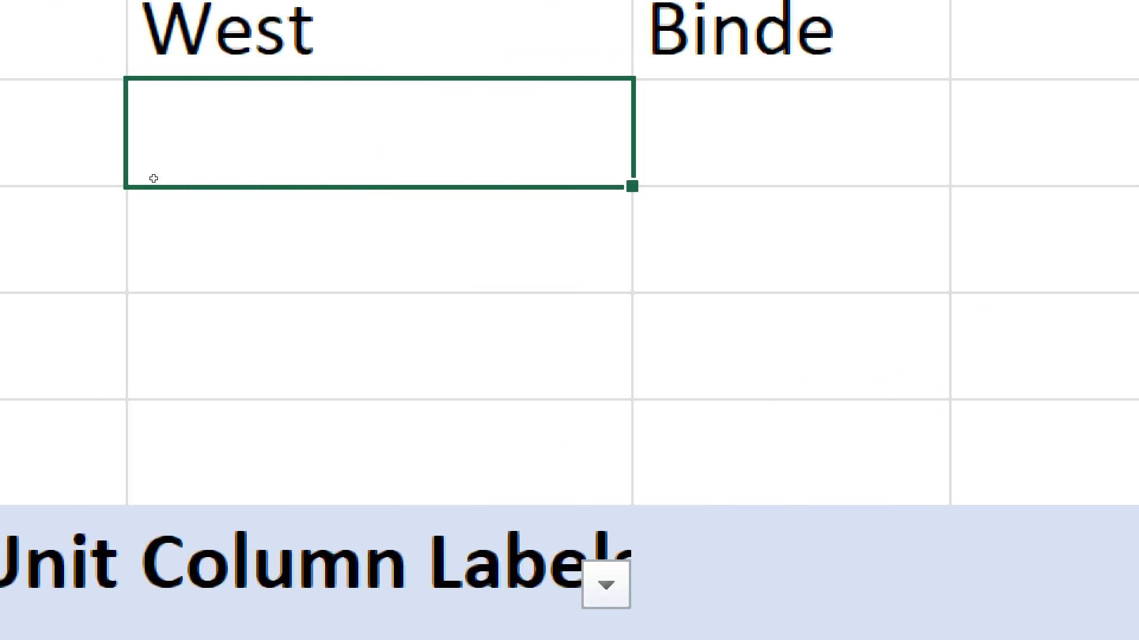
type("=get")
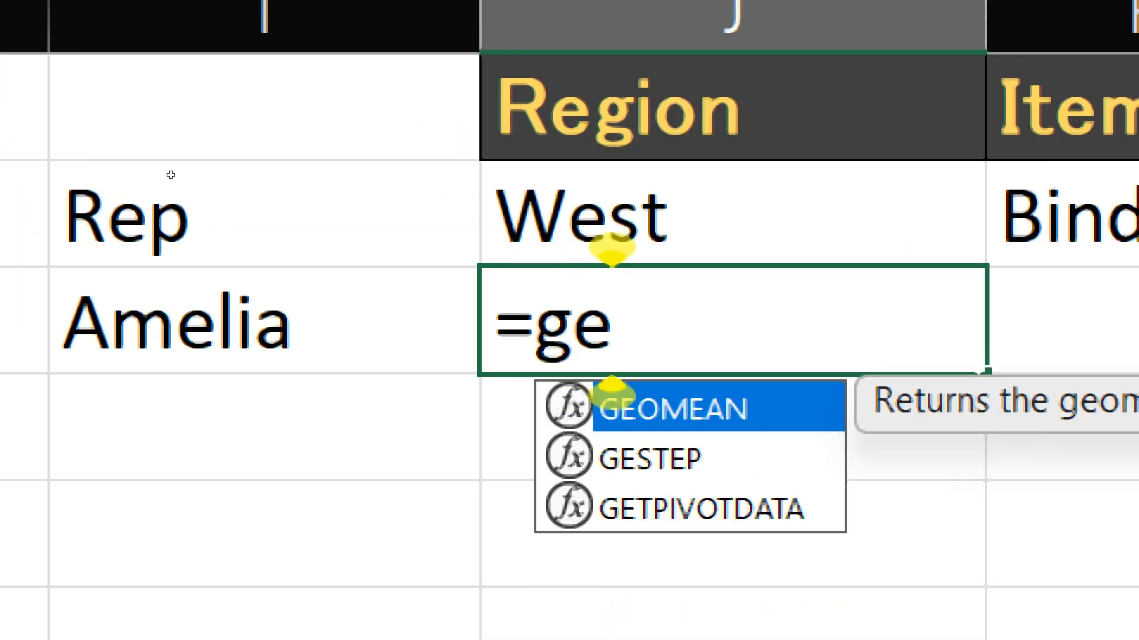
type("pivot")
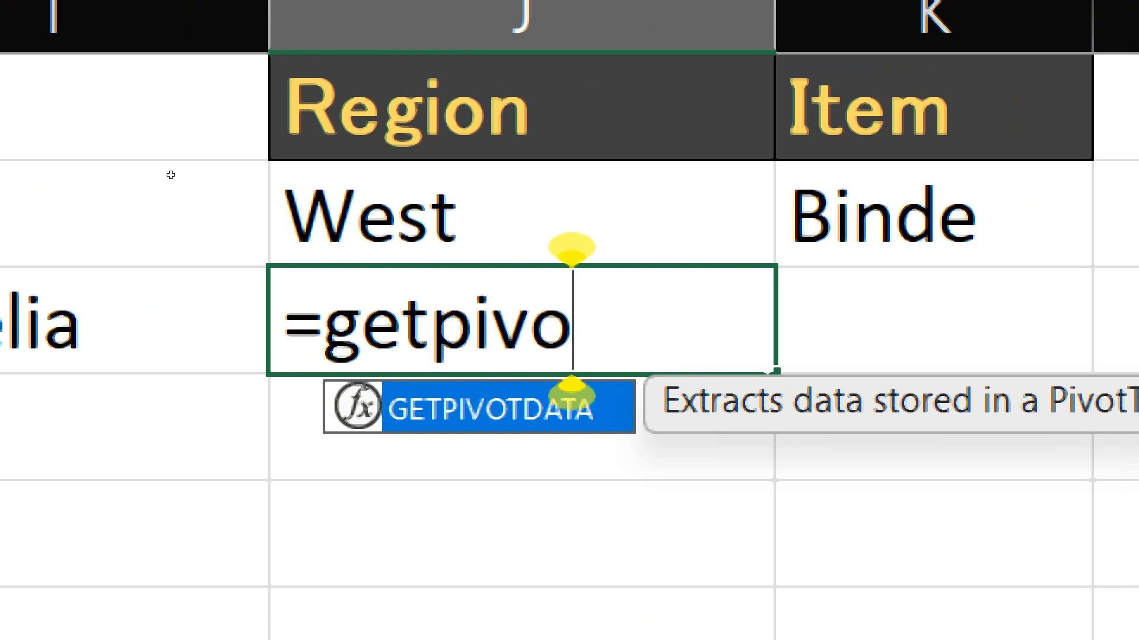
type("data(")
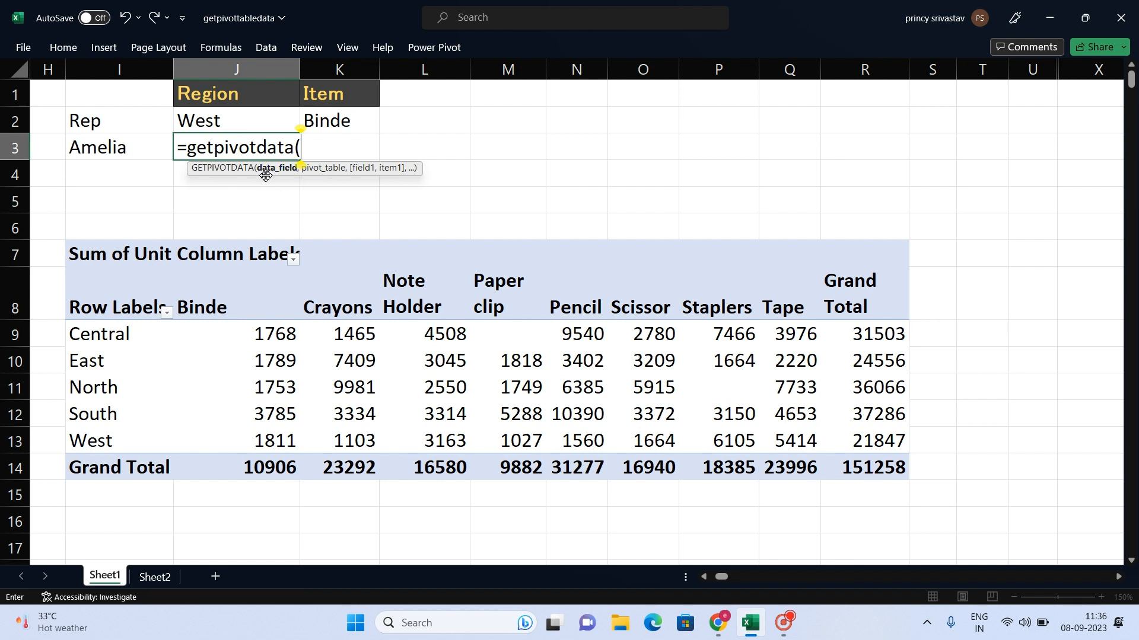
left_click(180, 148)
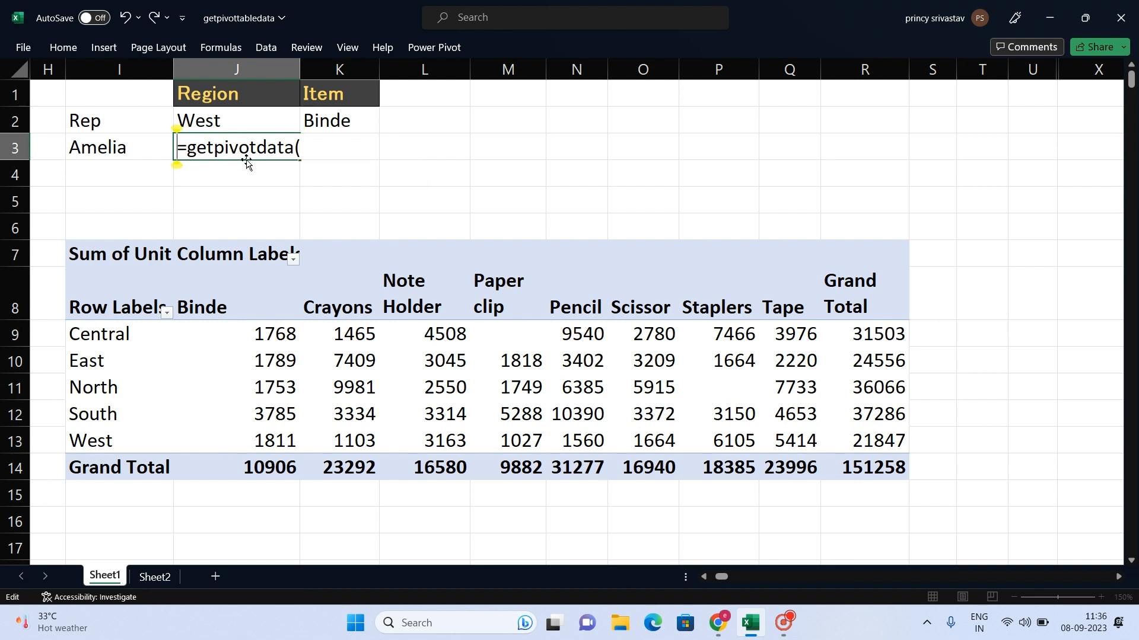
left_click(338, 292)
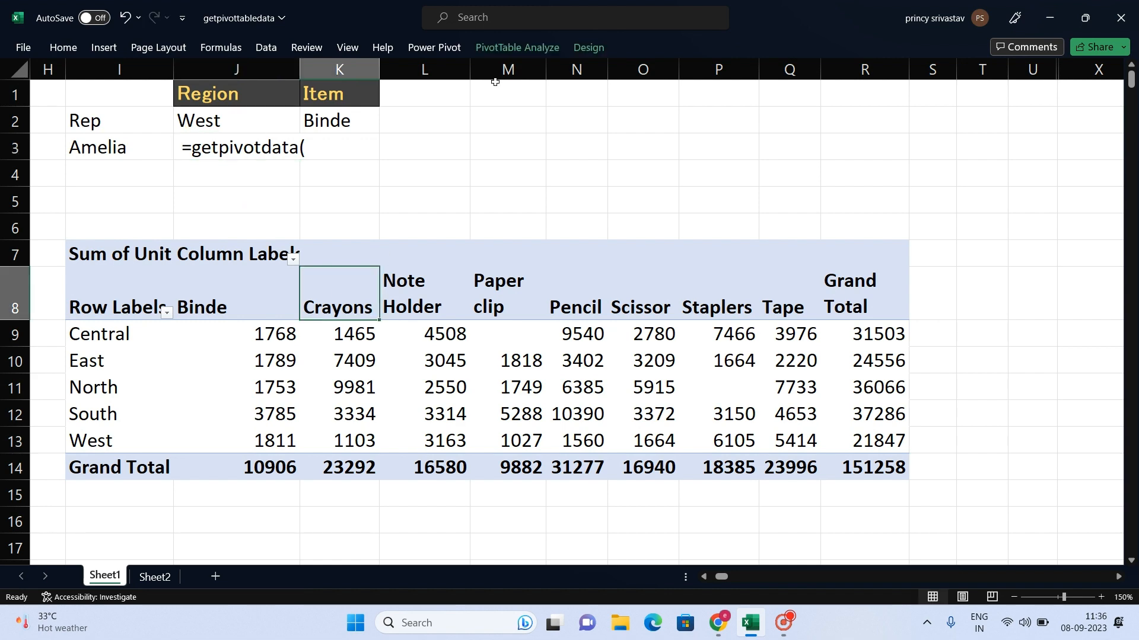
- Show the PivotTable field list and compare its fields with the pivot table's Sum of Unit heading and value range
left_click(509, 43)
left_click(1006, 86)
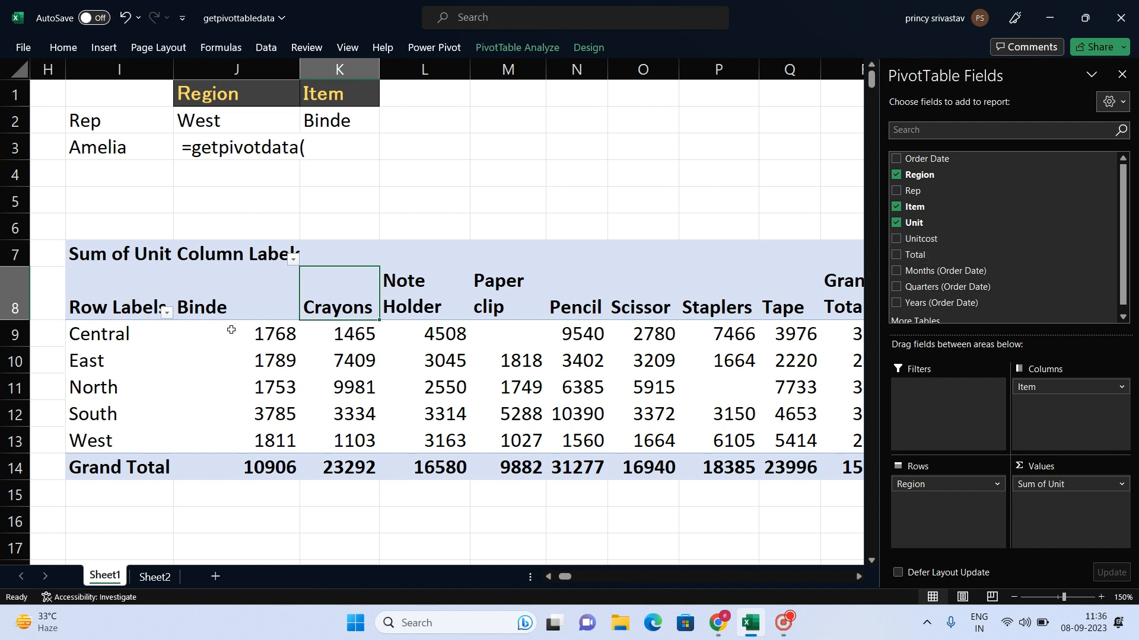
left_click_drag(231, 330, 861, 451)
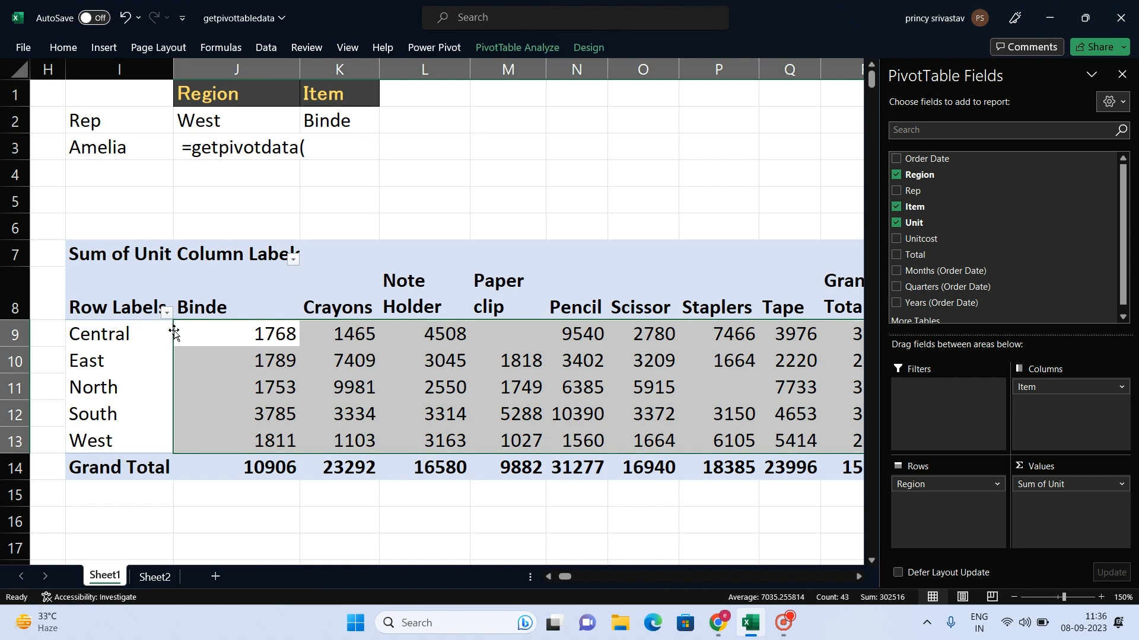
left_click(102, 253)
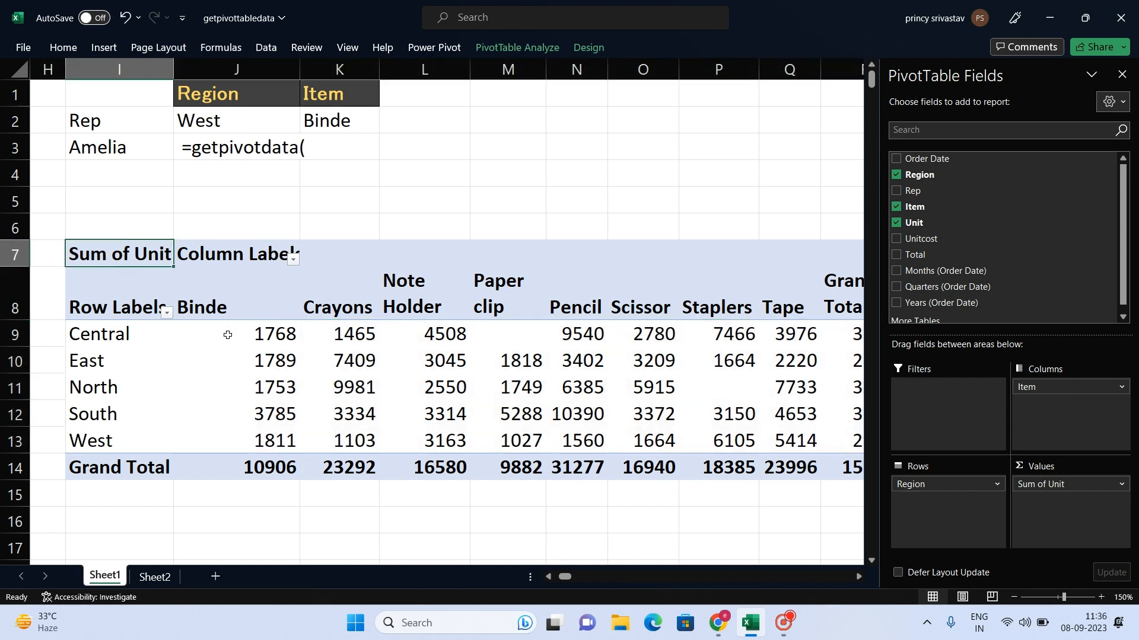
left_click_drag(229, 333, 711, 452)
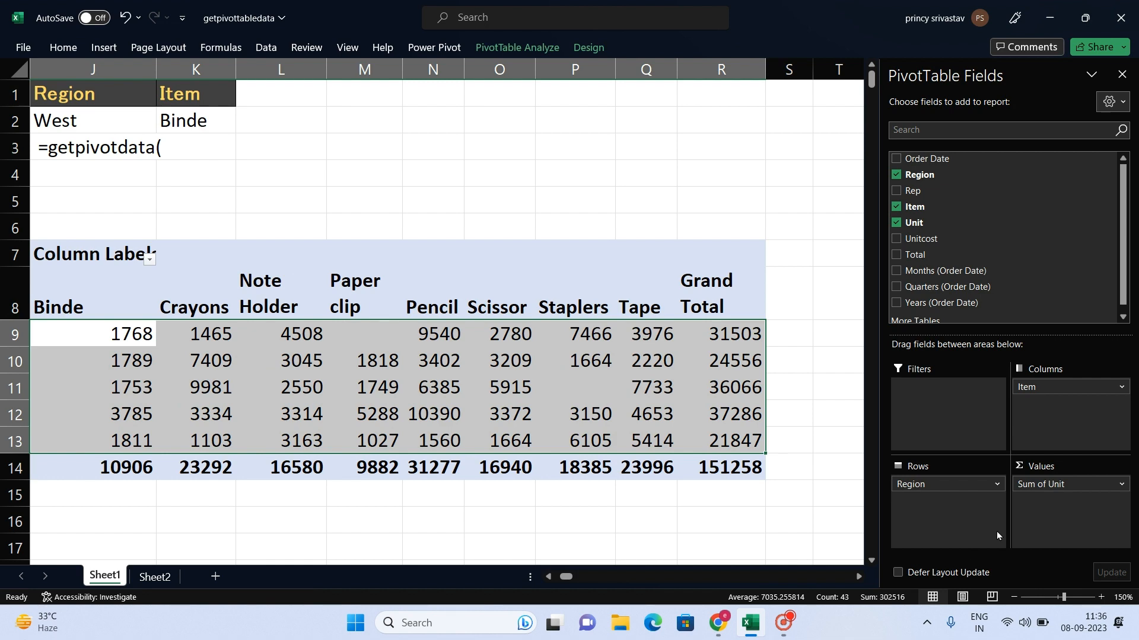
left_click_drag(566, 576, 564, 577)
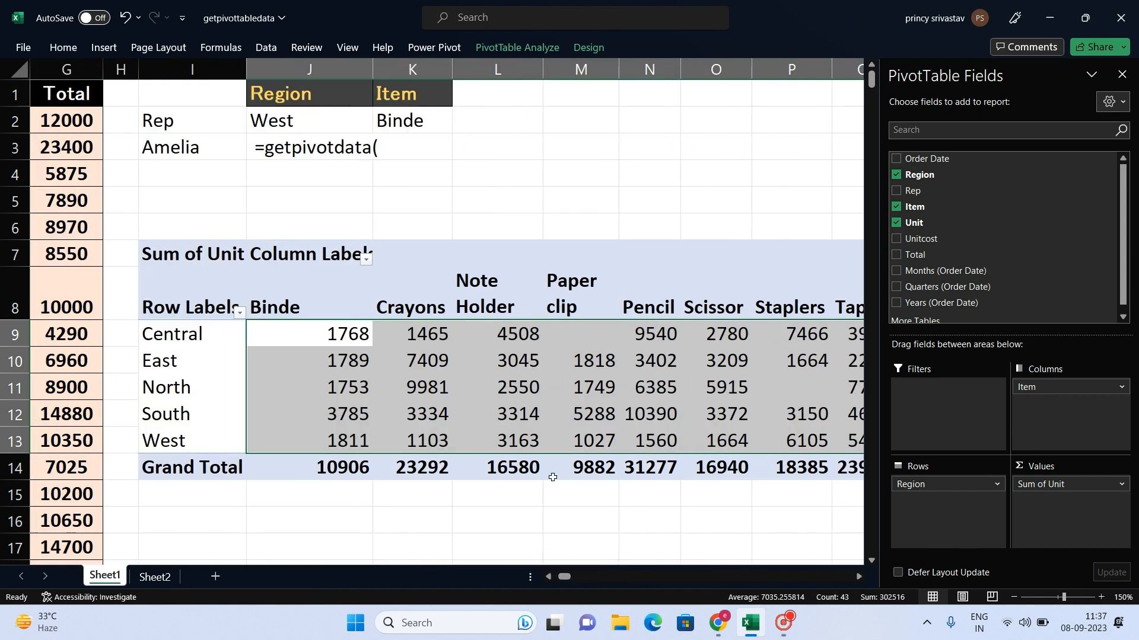
- Remove the leading space from the J3 formula and enter "unit" as the GETPIVOTDATA data field, followed by a comma
left_click(249, 147)
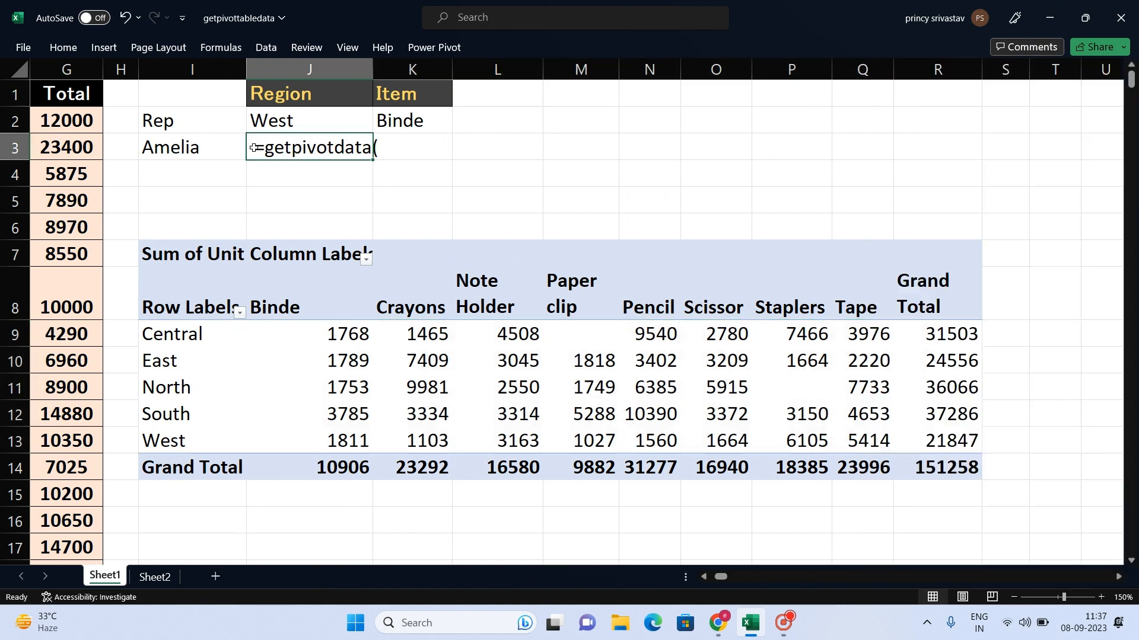
double_click(254, 148)
key("Delete")
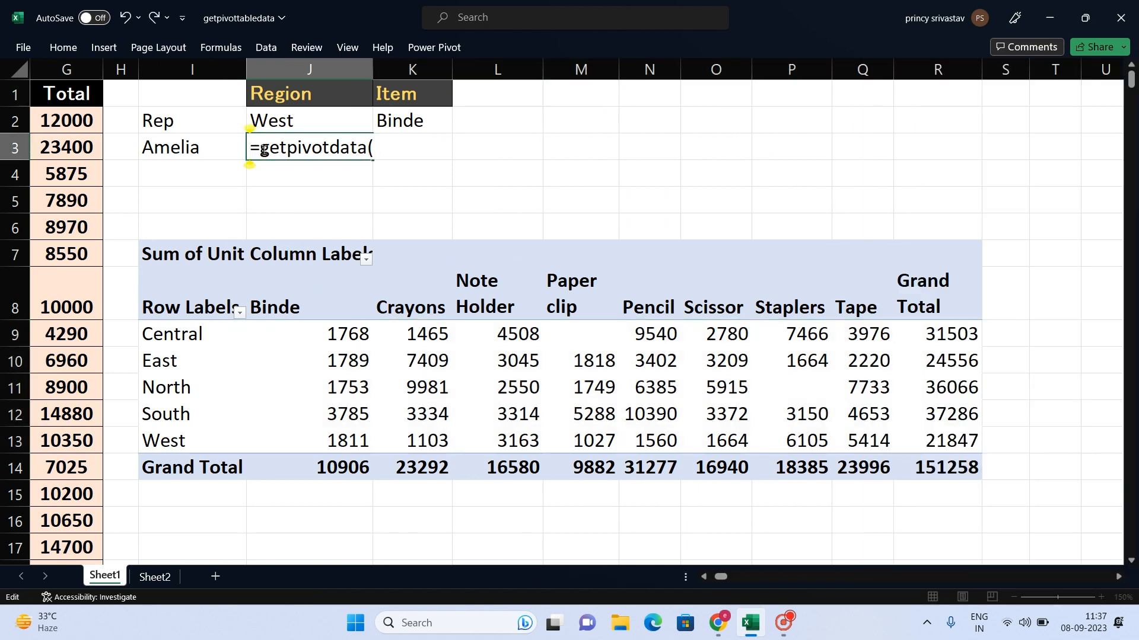
key("End")
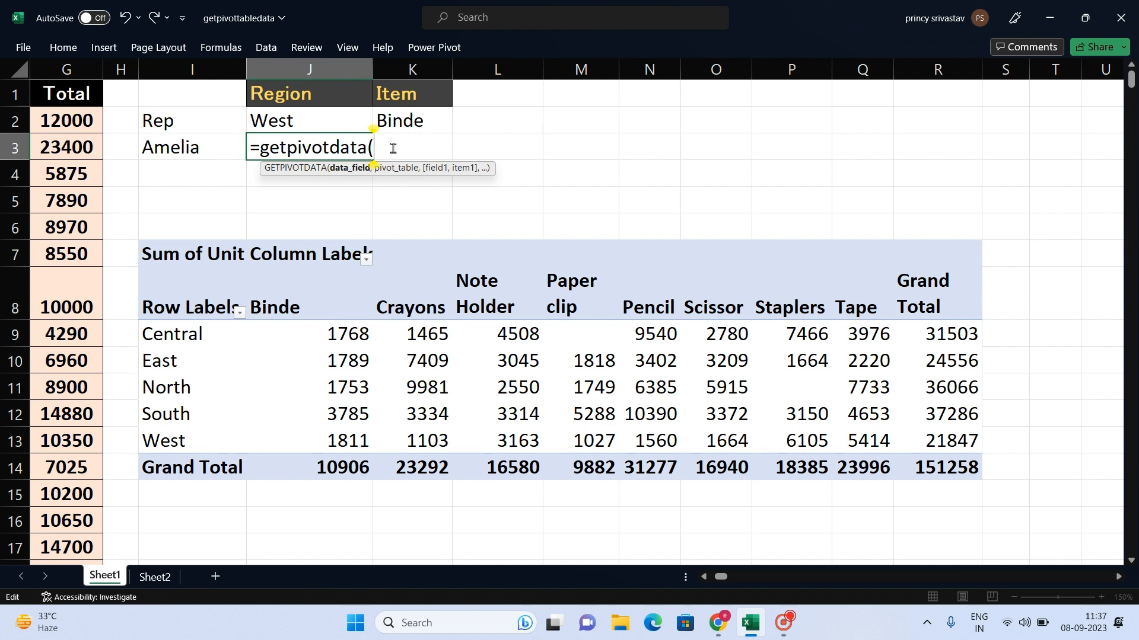
type("\"unit\",")
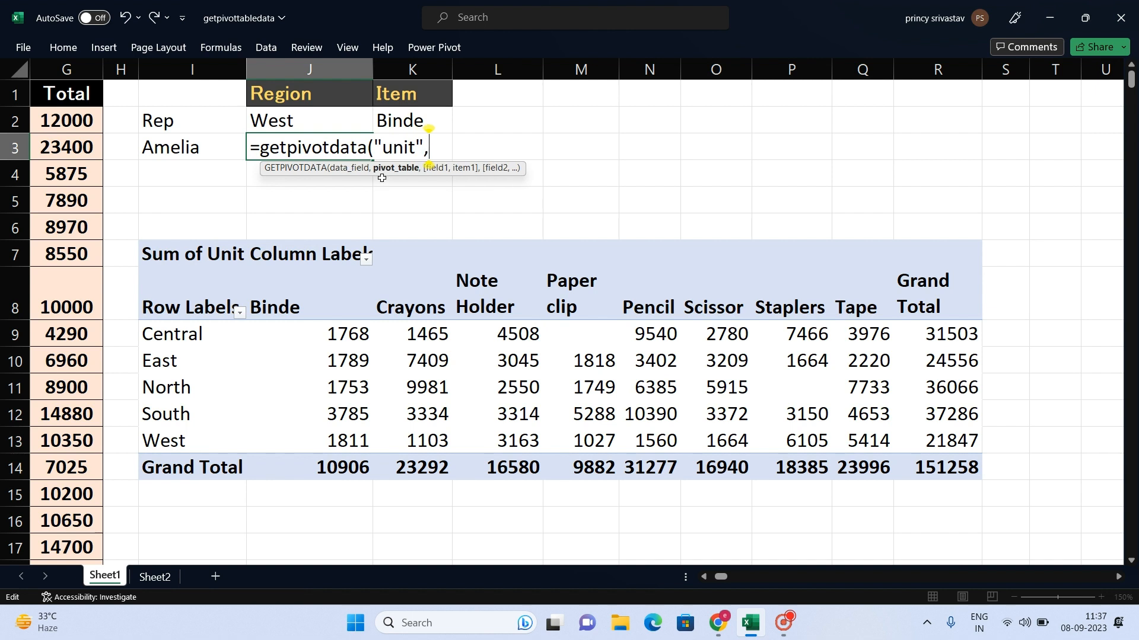
key("Return")
- Hold the J3 formula as text with a leading space and examine the pivot table's range starting from corner cell I7
double_click(293, 148)
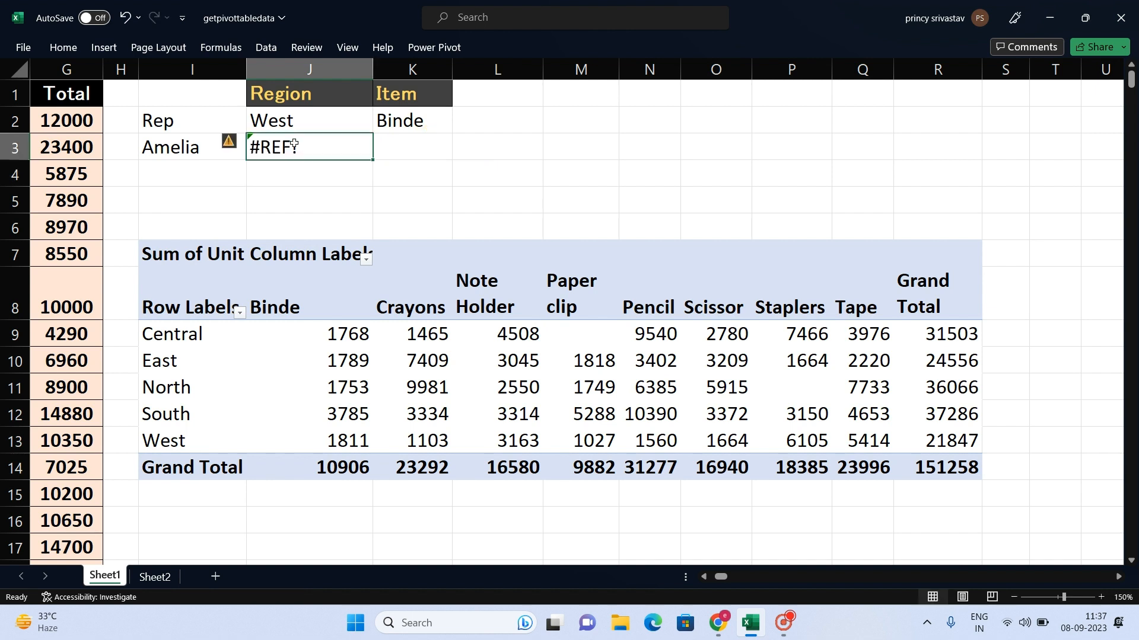
left_click(254, 147)
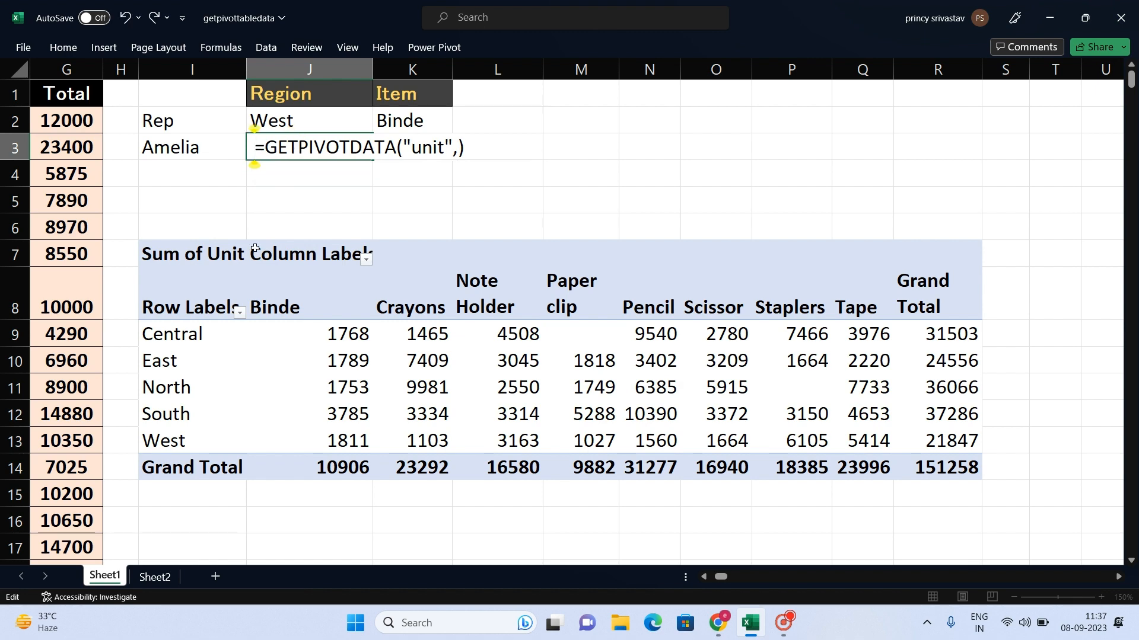
left_click(255, 249)
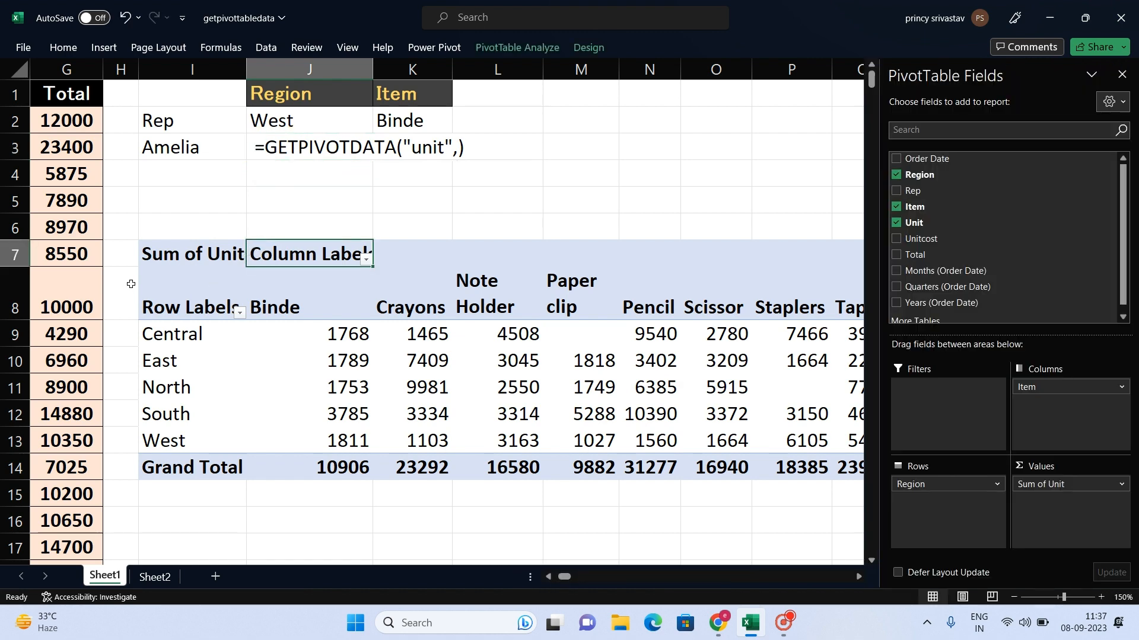
left_click(157, 255)
left_click(169, 255)
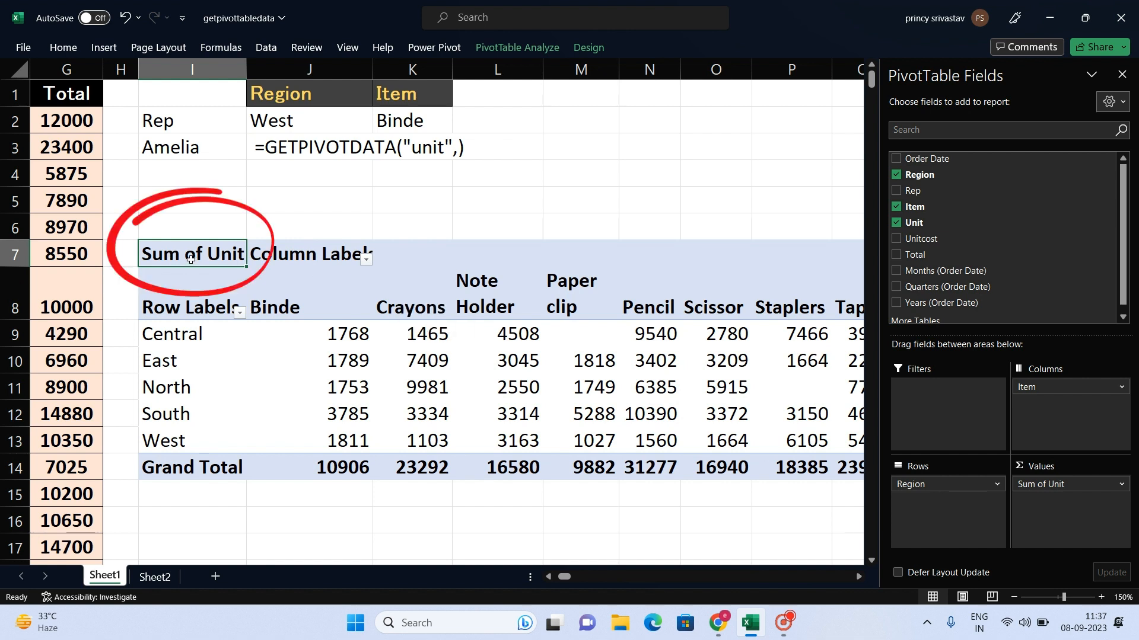
left_click_drag(185, 256, 856, 472)
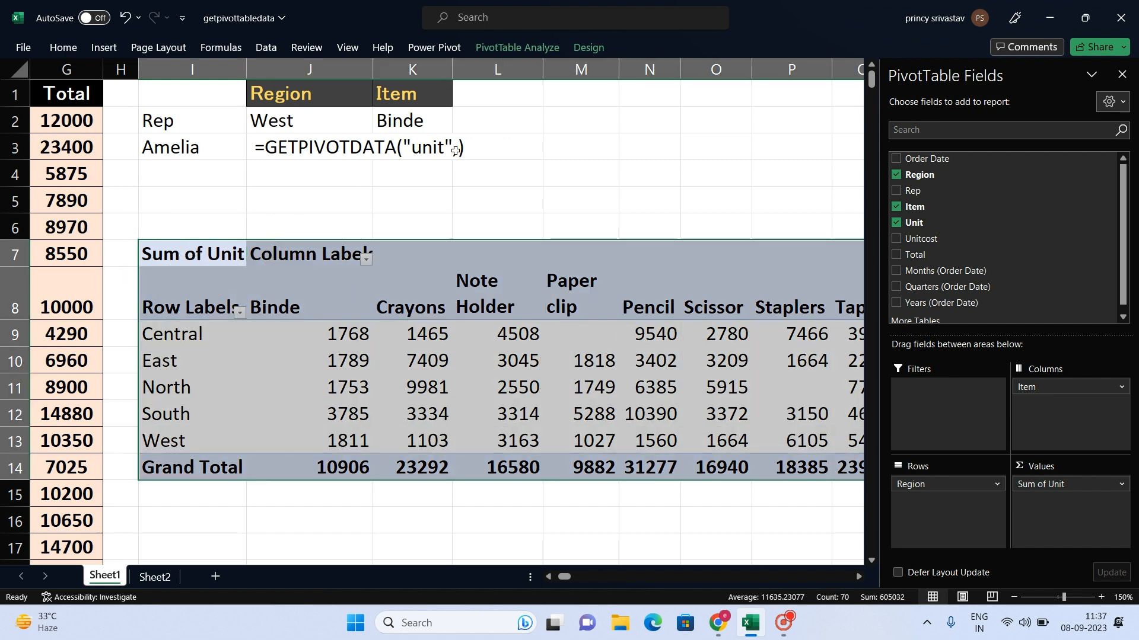
- Make J3 a live formula again, set its pivot table argument to absolute reference $I$7, and add a comma
left_click(456, 151)
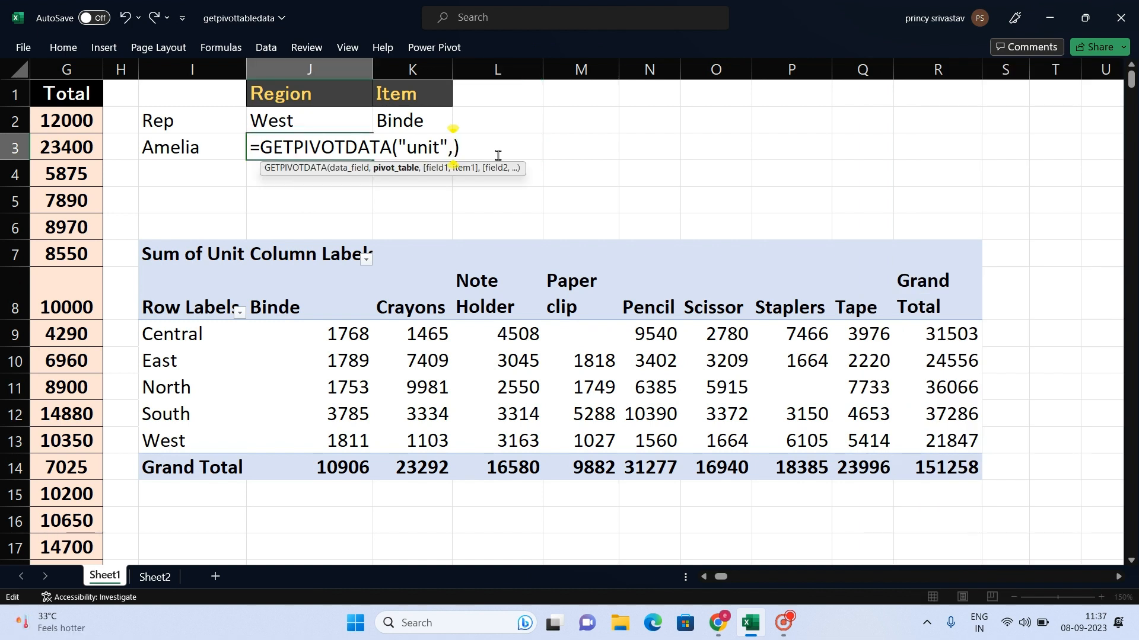
left_click(216, 254)
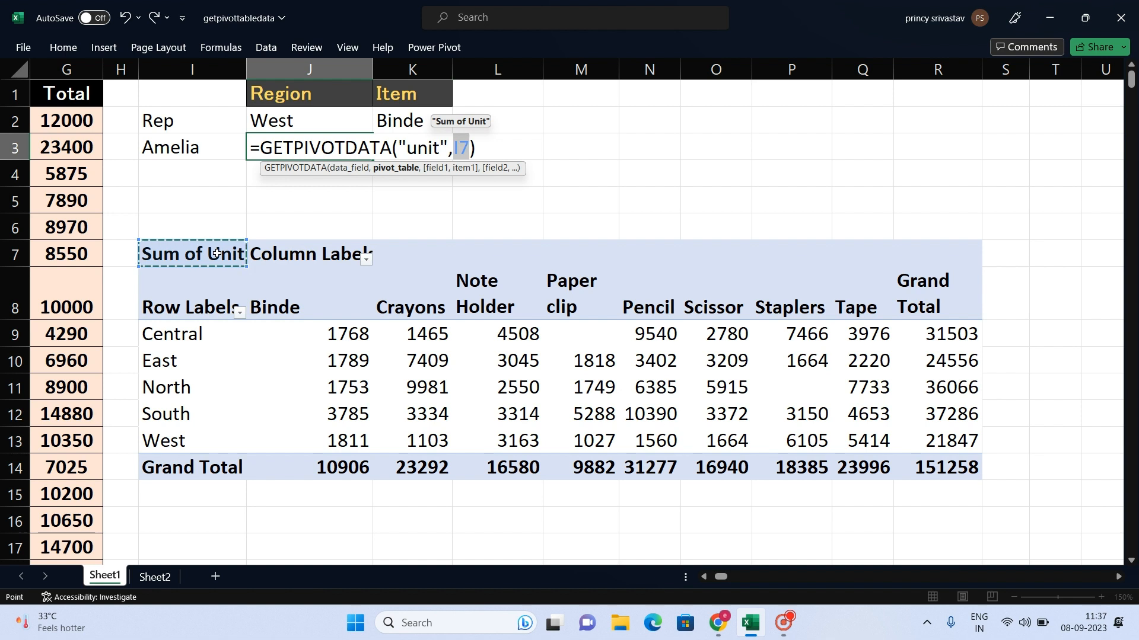
key("F4")
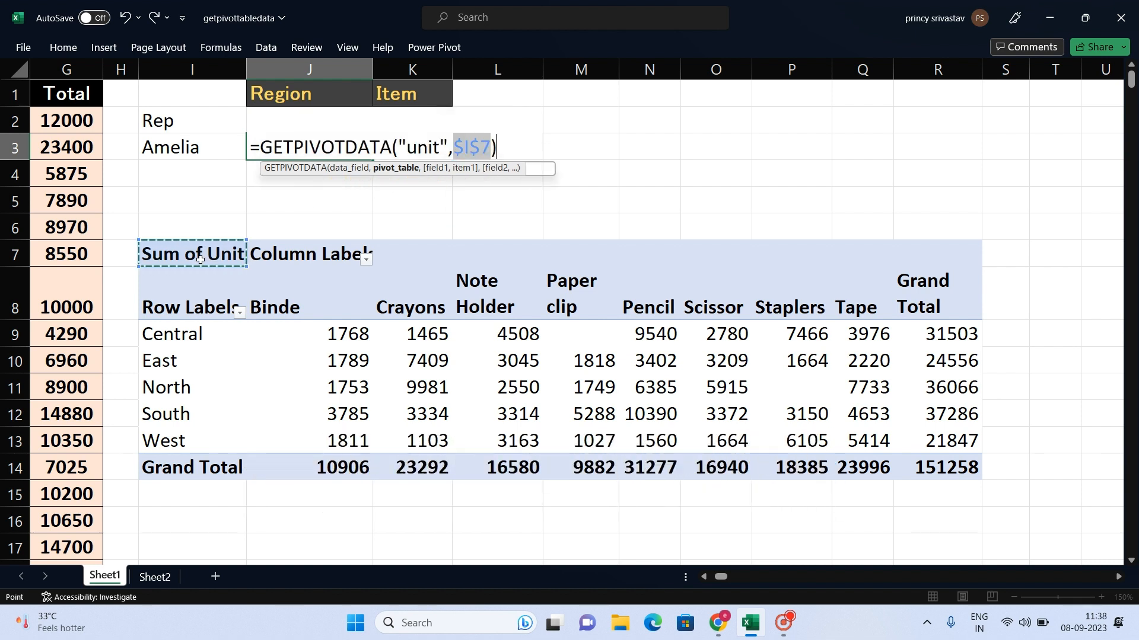
type(",")
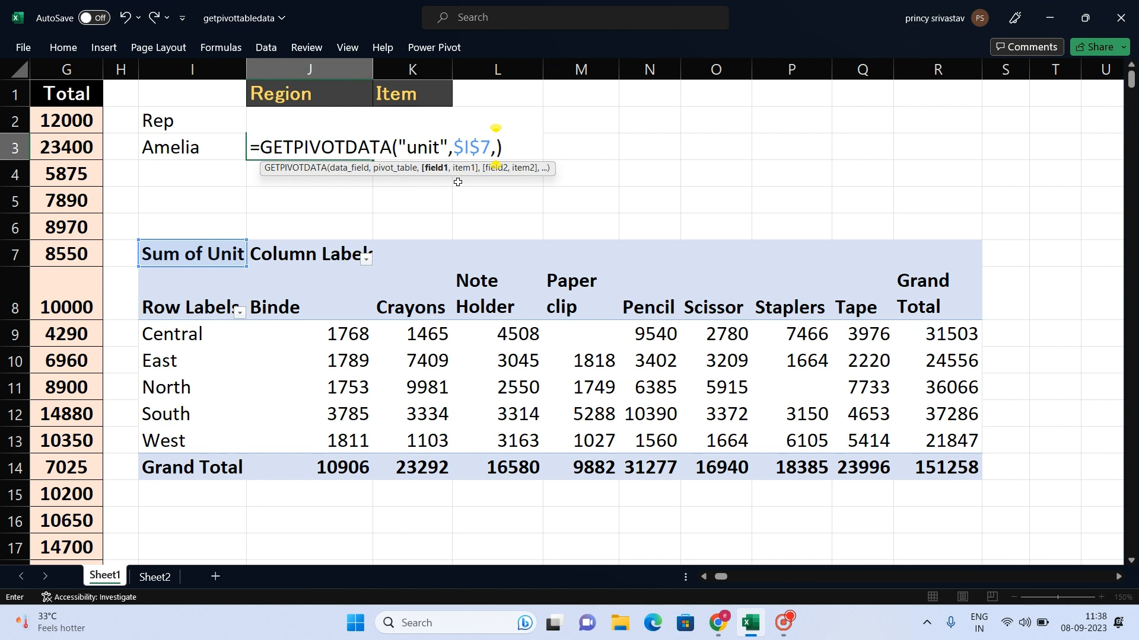
left_click(250, 147)
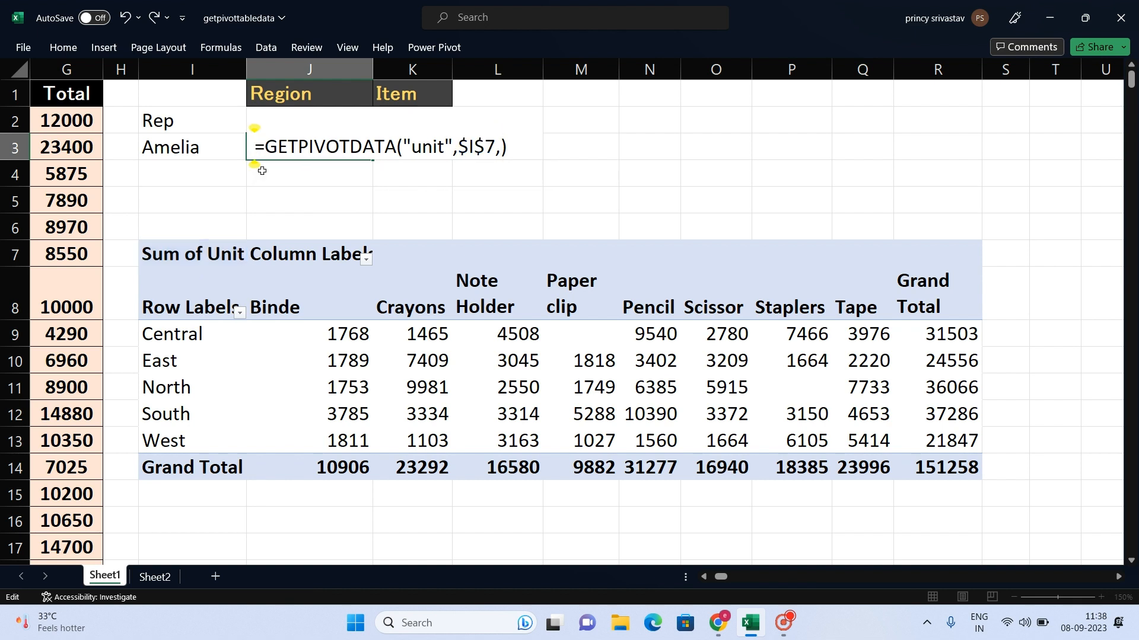
- Compare the Region and Item fields in the PivotTable field list with the Region and Item selection cells J2 and K2
left_click(309, 332)
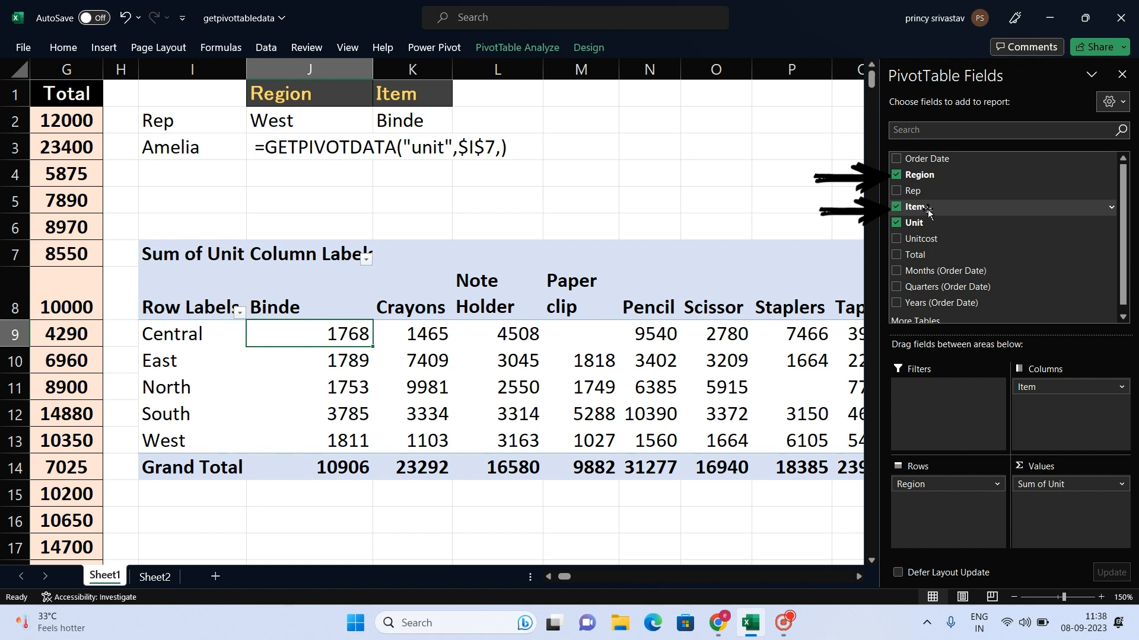
left_click(310, 123)
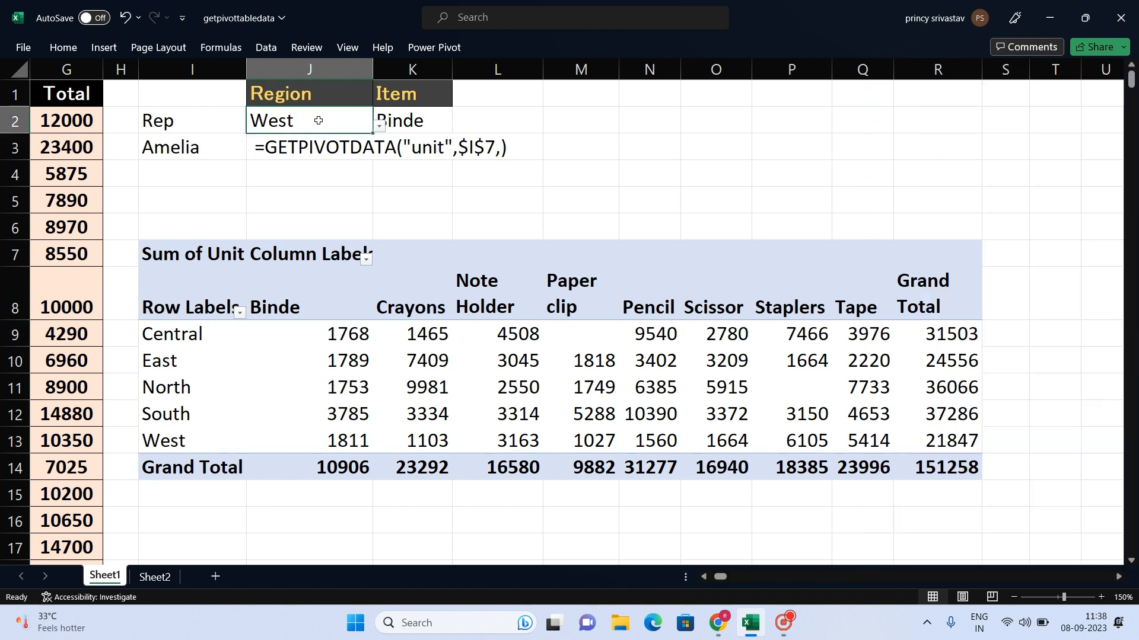
left_click(401, 121)
left_click(500, 150)
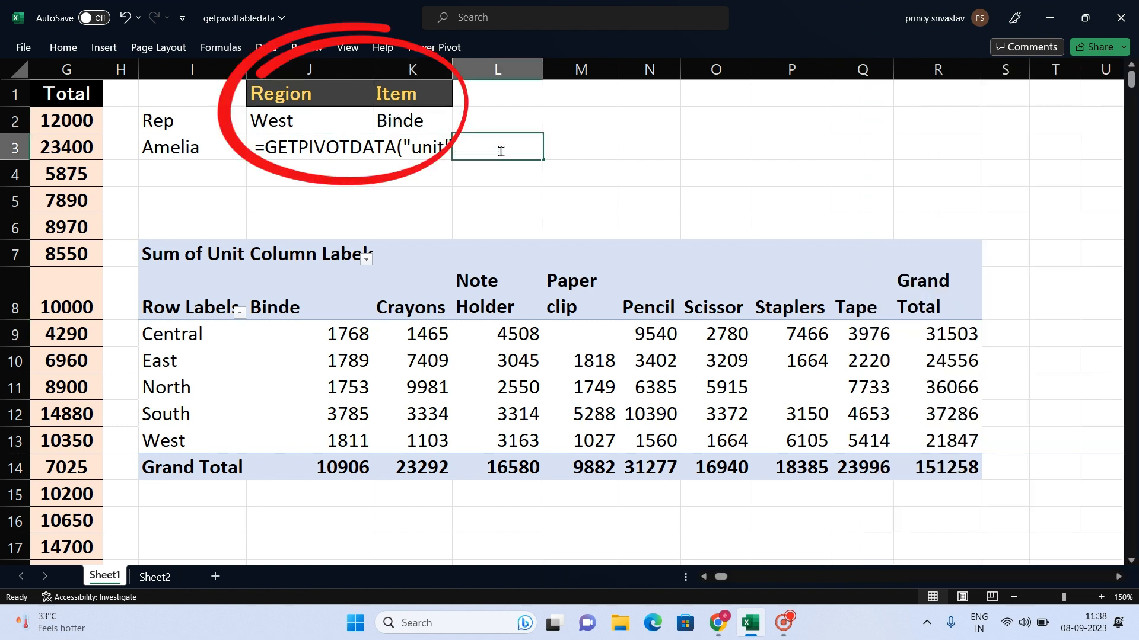
- Make the J3 text a live formula again and add $J$1 and $J$2 as the first field and item pair, followed by a comma
double_click(289, 150)
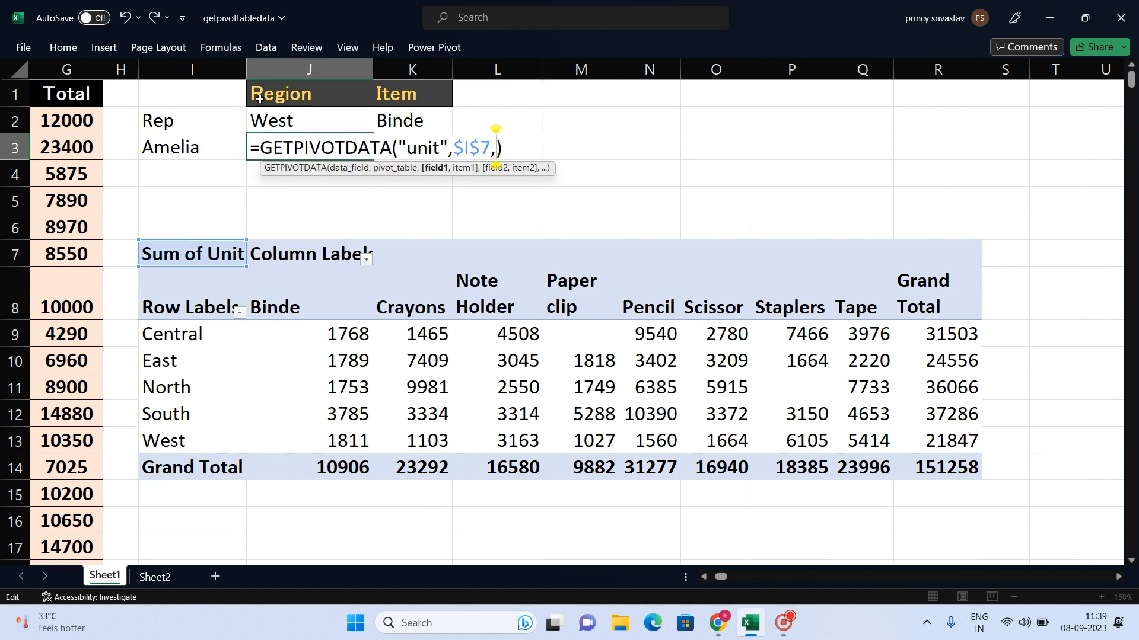
left_click(292, 94)
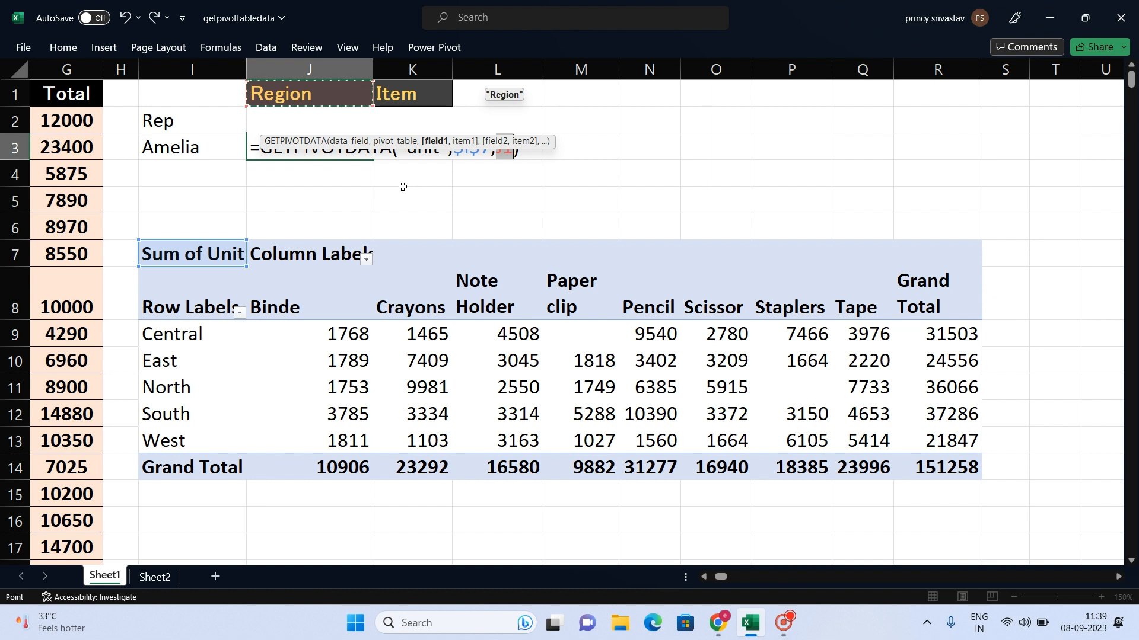
key("F4")
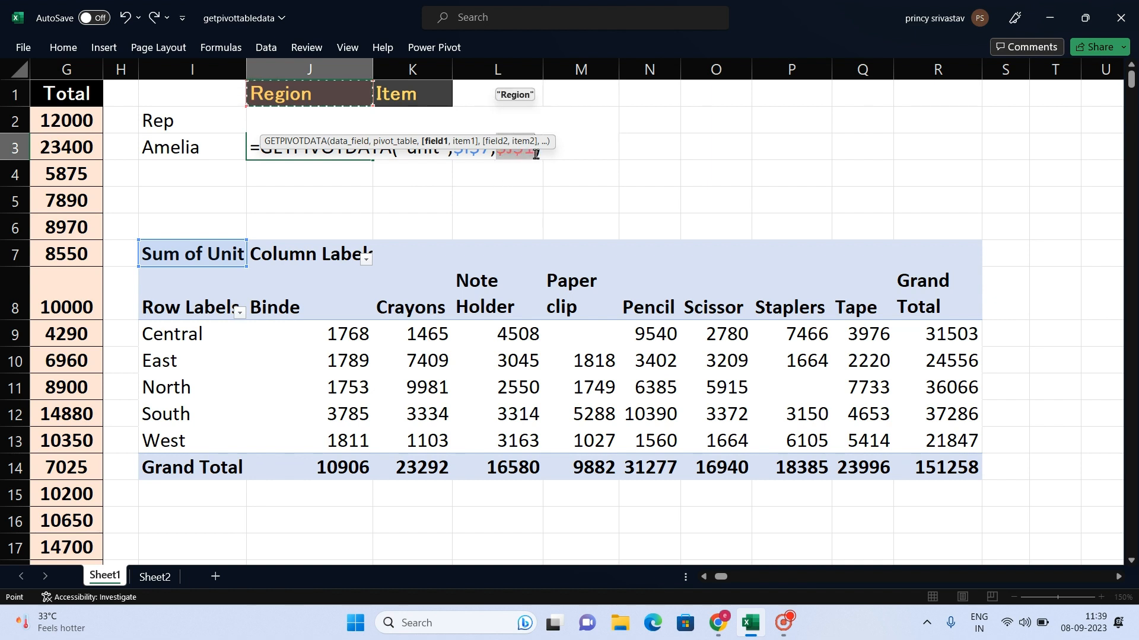
type(",")
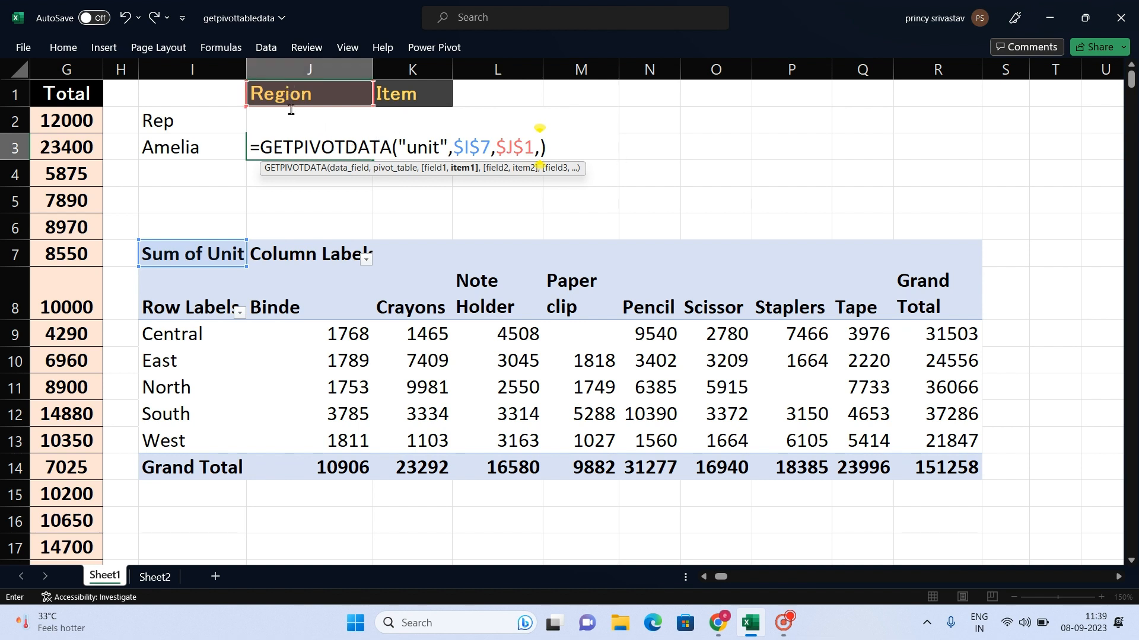
type("j2")
key("F4")
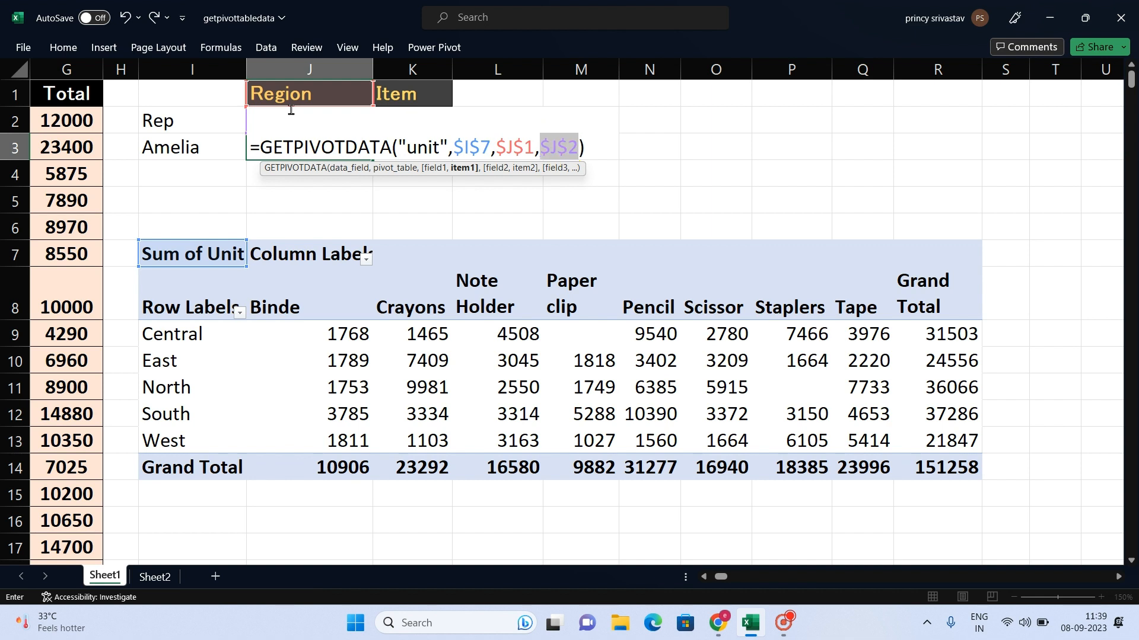
type(",")
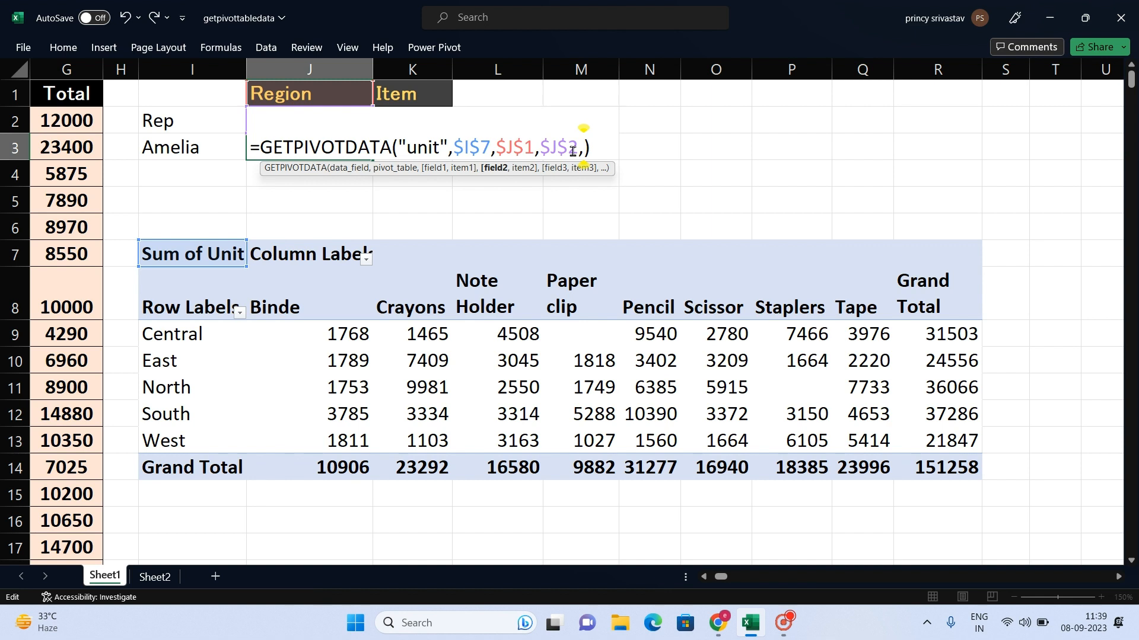
- Add $K$1 and $K$2 as the second field and item pair in the J3 formula and commit it
left_click(411, 96)
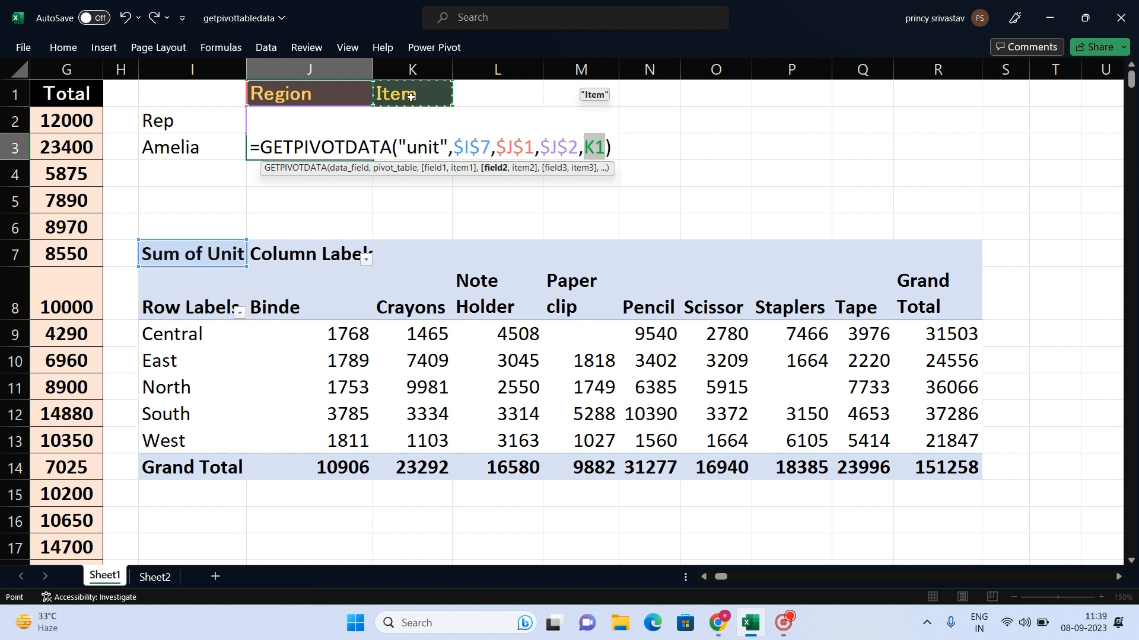
type(",")
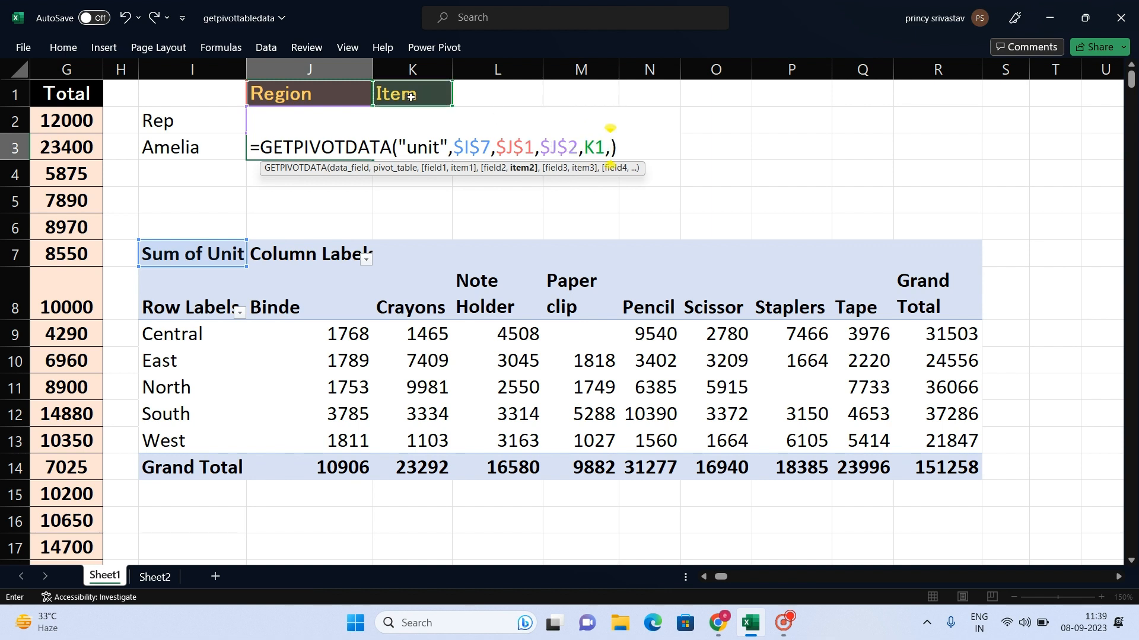
key("BackSpace")
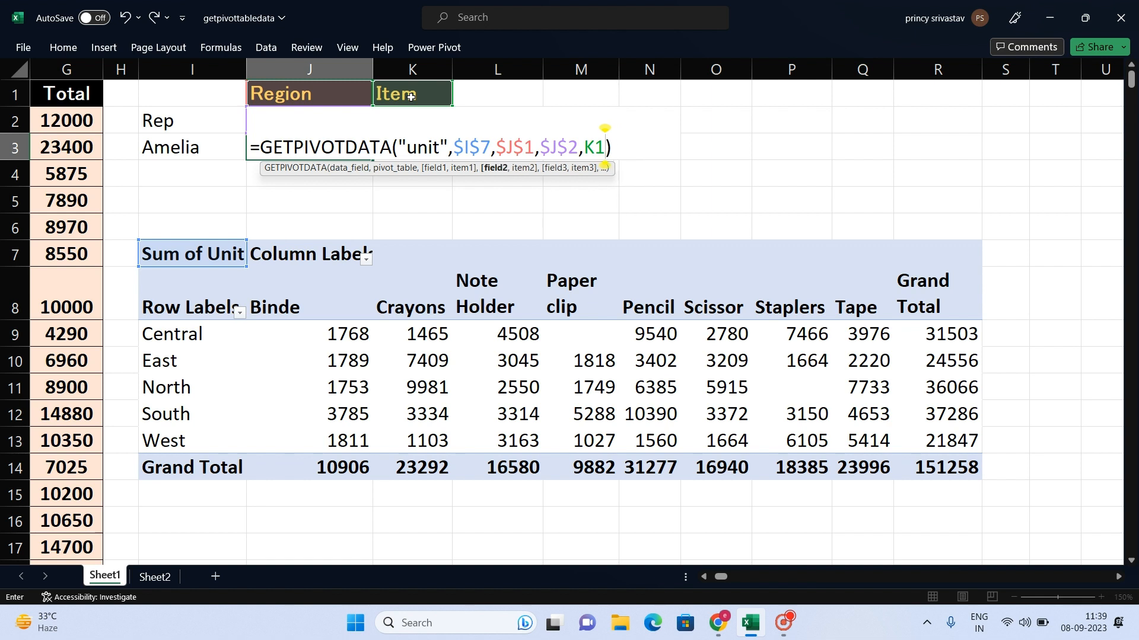
key("F4")
type(",")
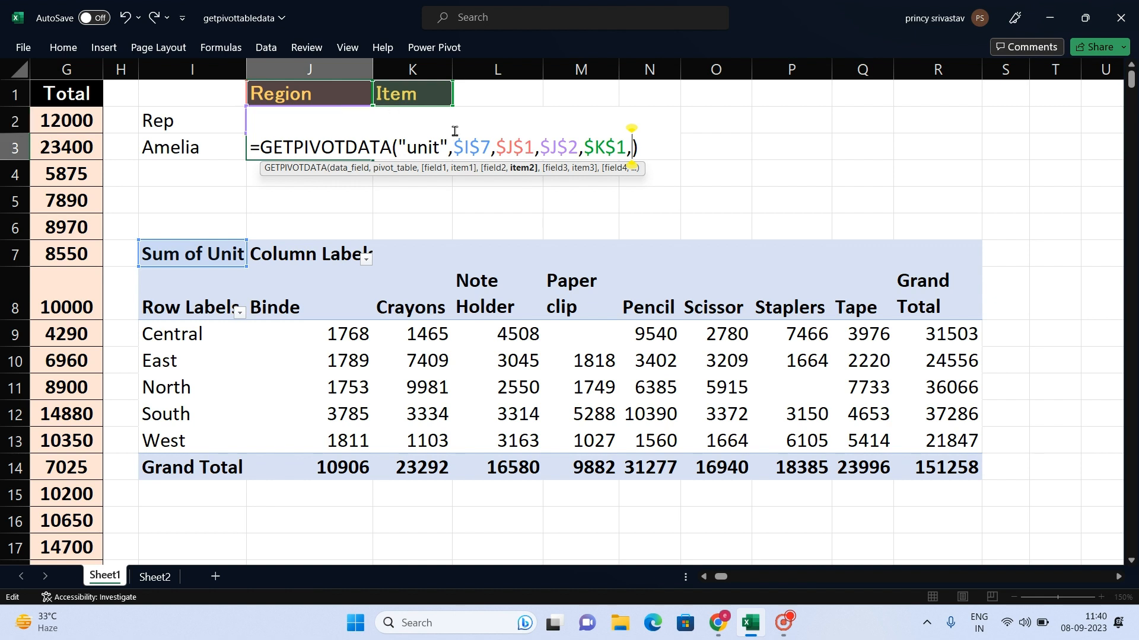
type("k2")
key("F4")
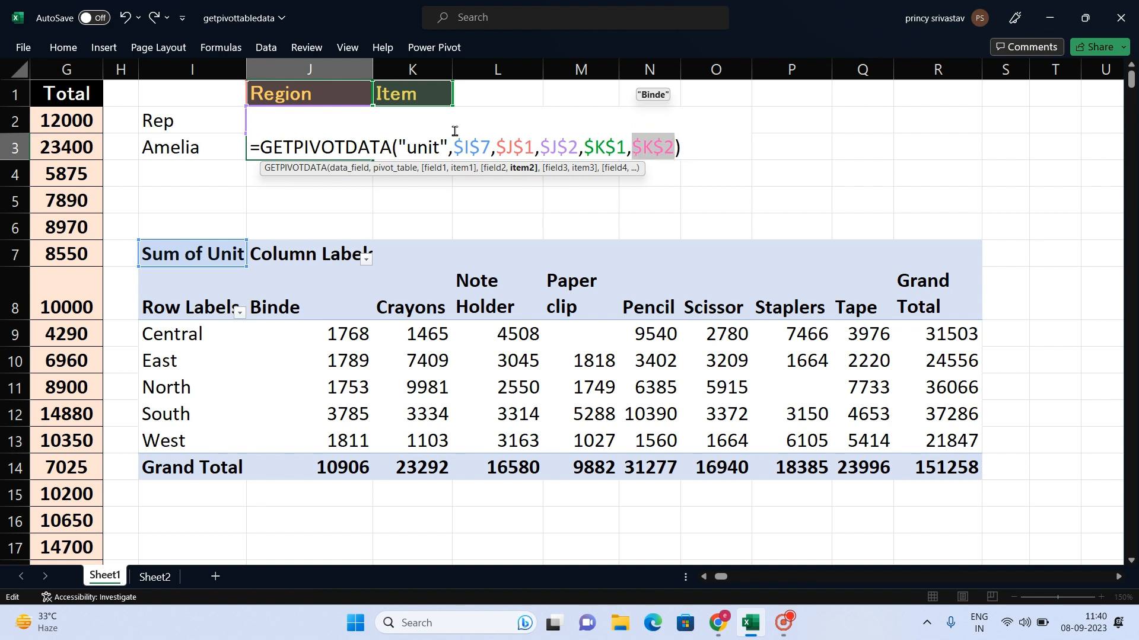
key("Return")
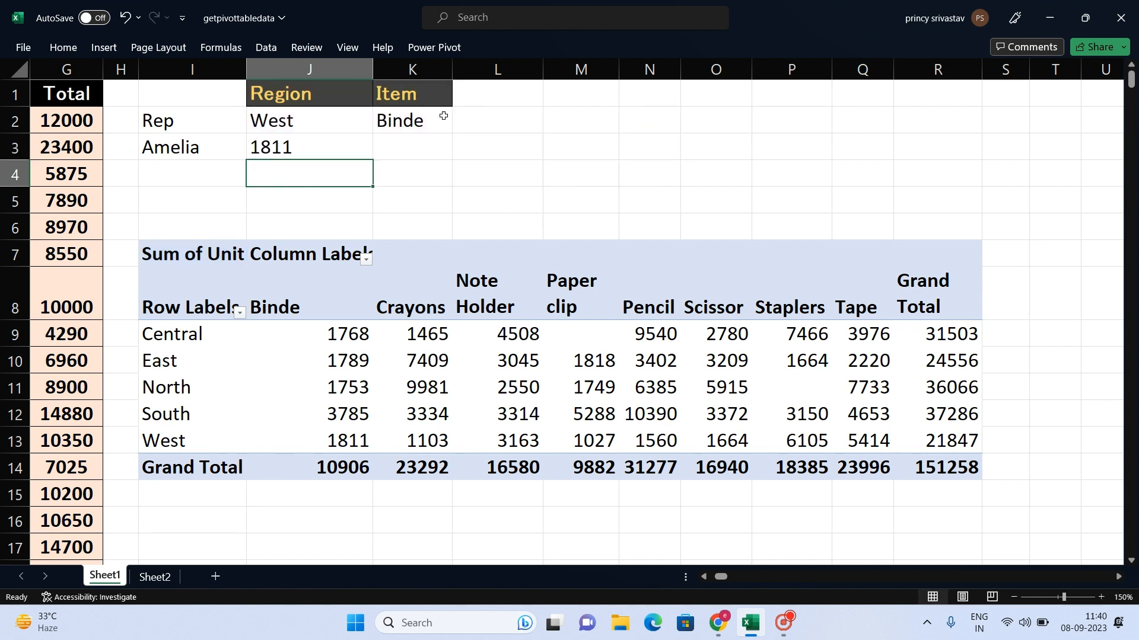
- Check J3 against the pivot table's West row under Binde, close the field list, and look at the Rep heading in I2
left_click(358, 152)
left_click(283, 123)
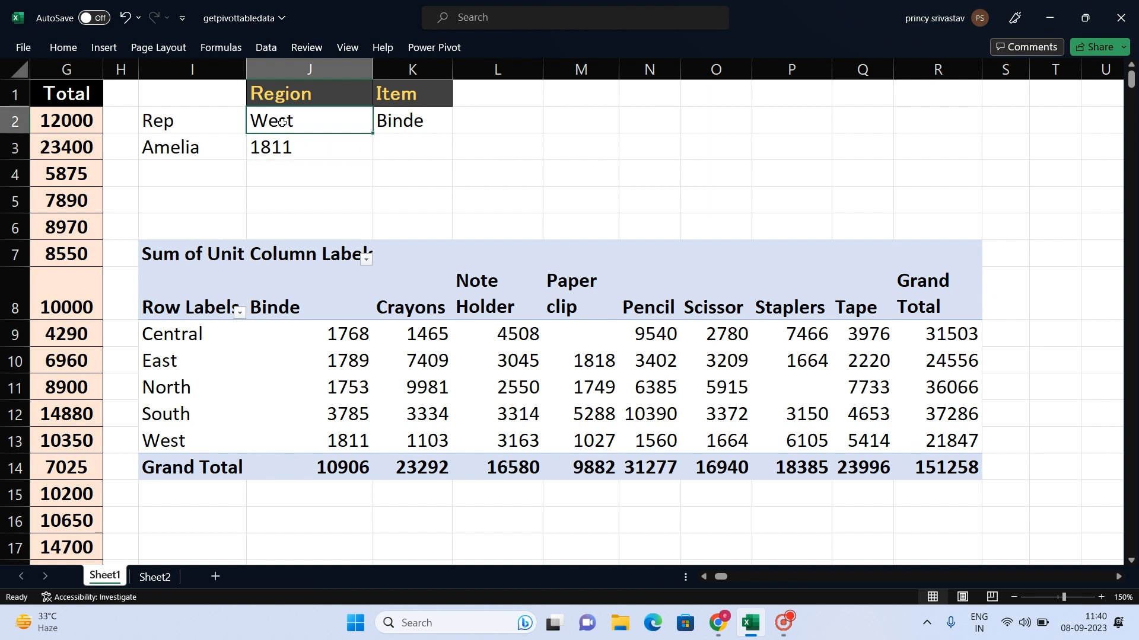
left_click(412, 115)
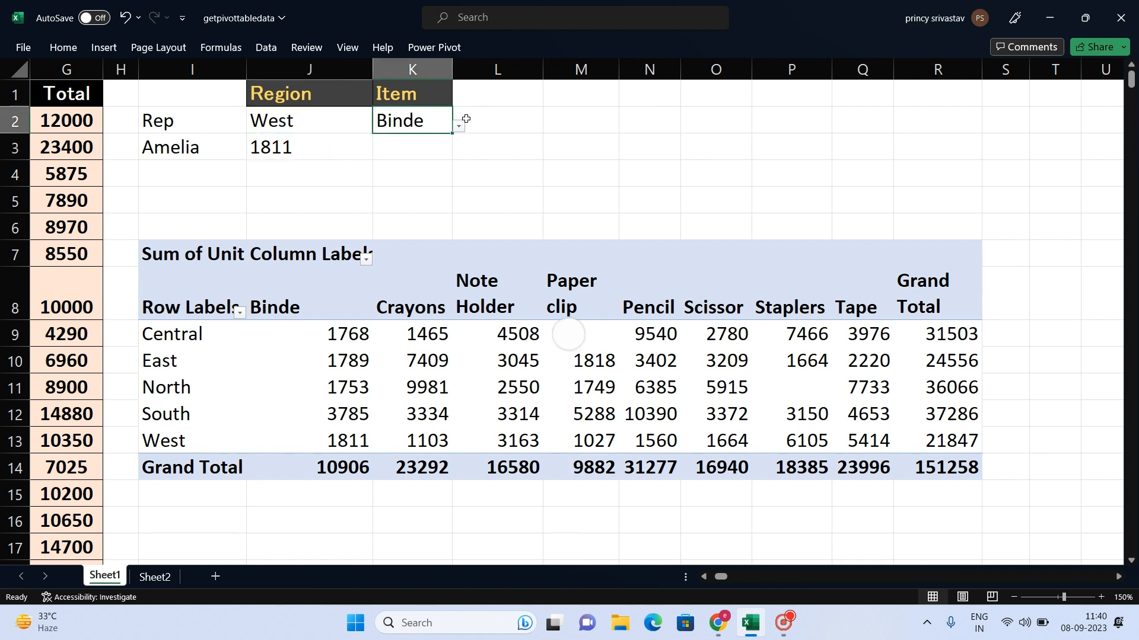
left_click(171, 442)
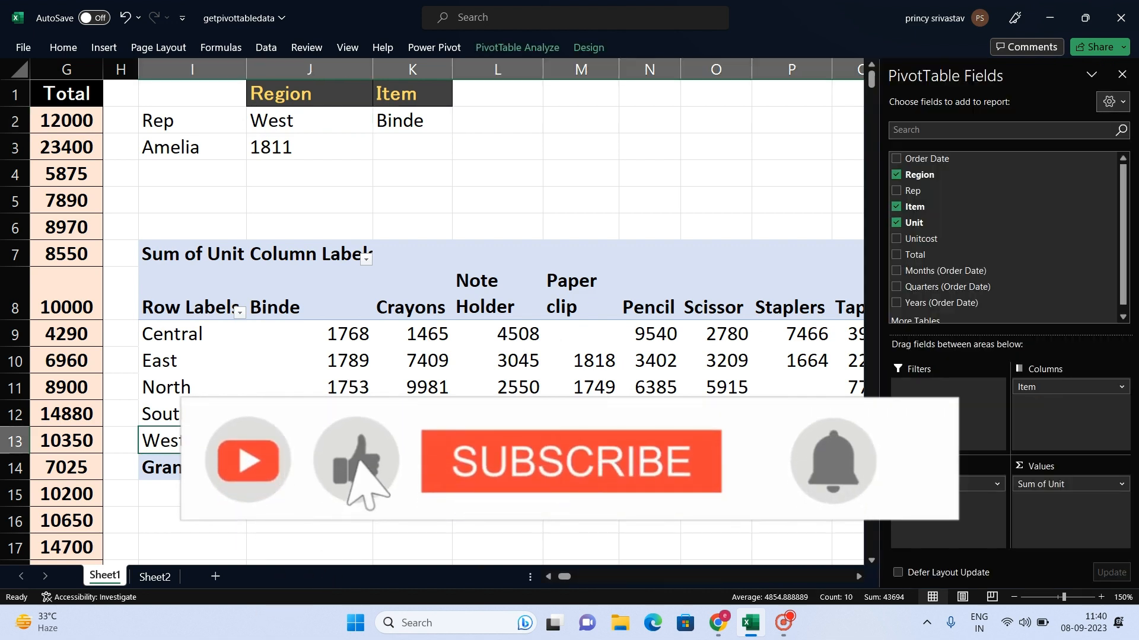
left_click_drag(171, 442, 303, 442)
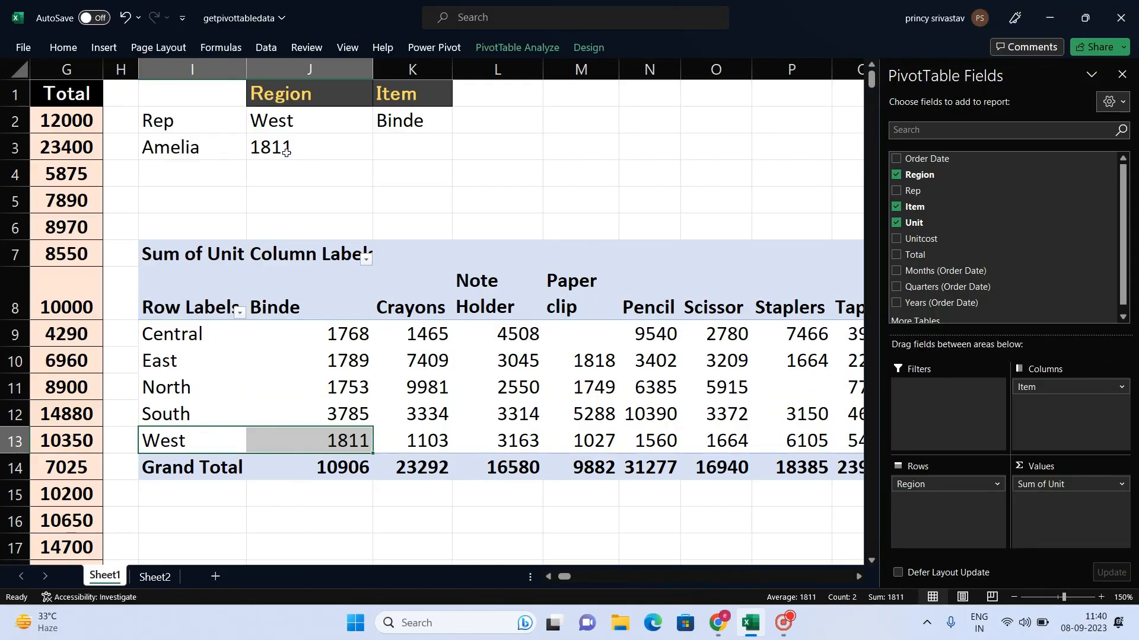
left_click(1122, 74)
left_click(178, 125)
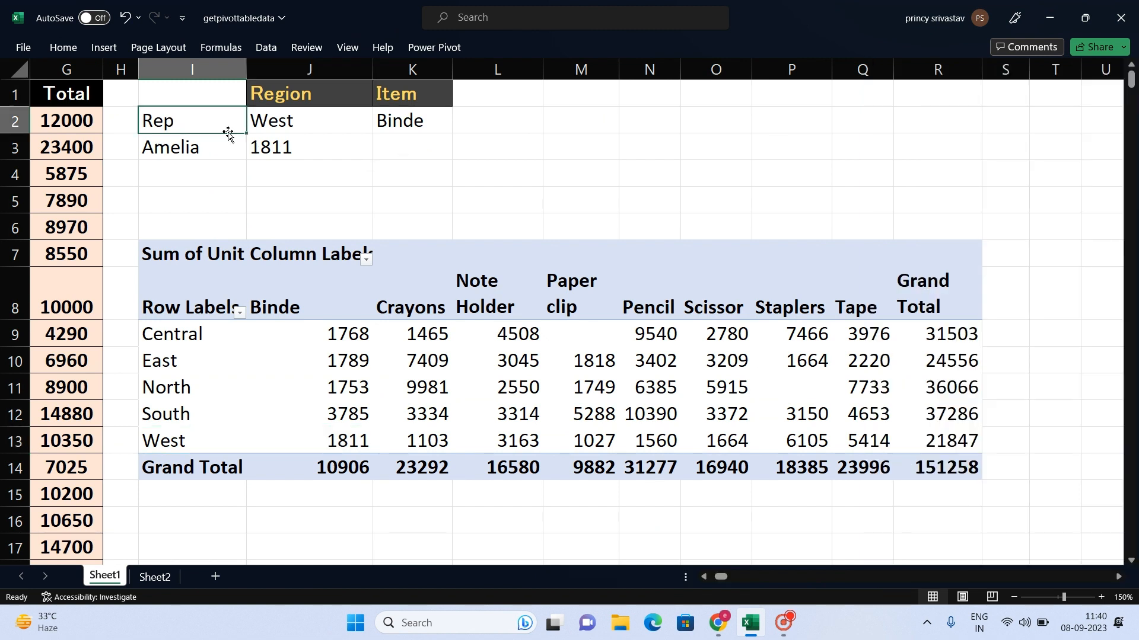
- Extend the J3 formula with $I$2 and $I$3 as the third field and item pair and commit it
left_click(312, 151)
double_click(311, 151)
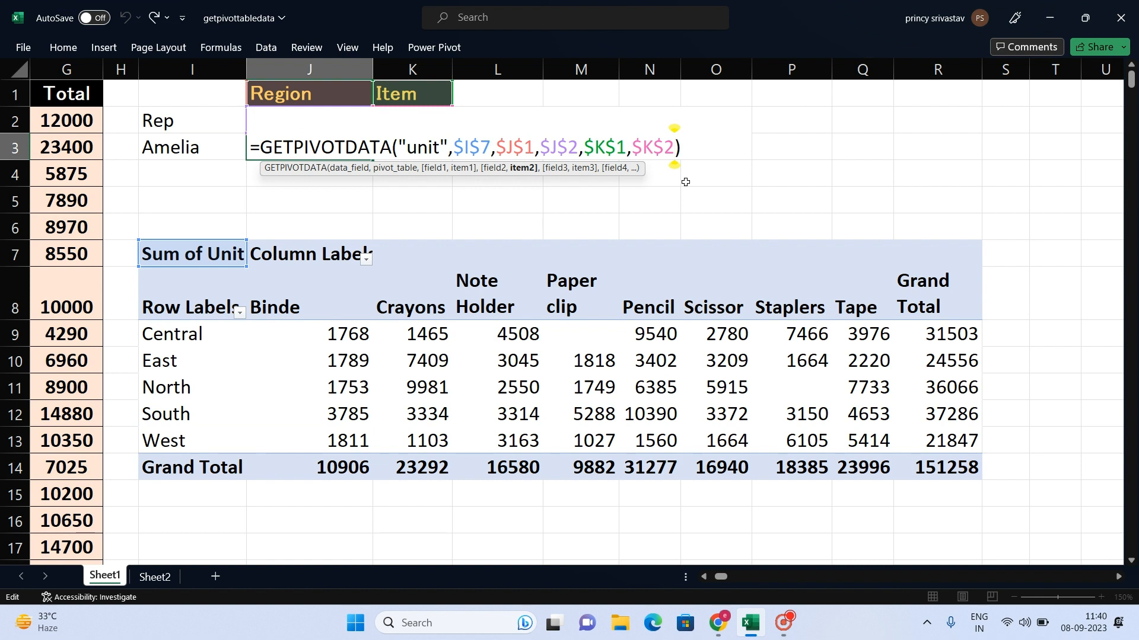
type(",")
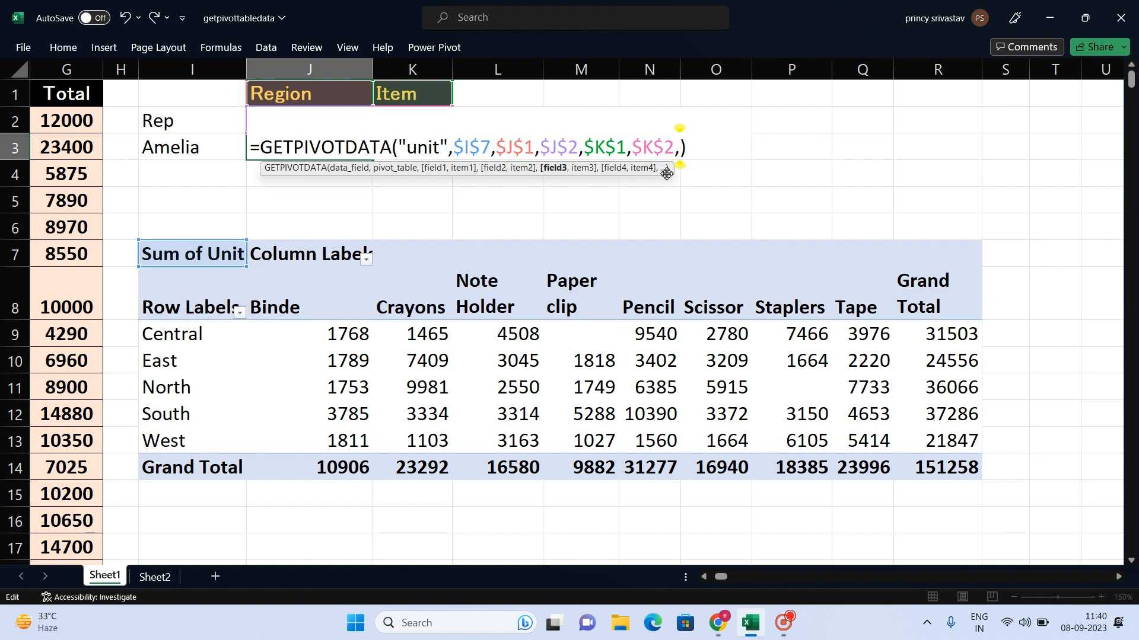
left_click(203, 125)
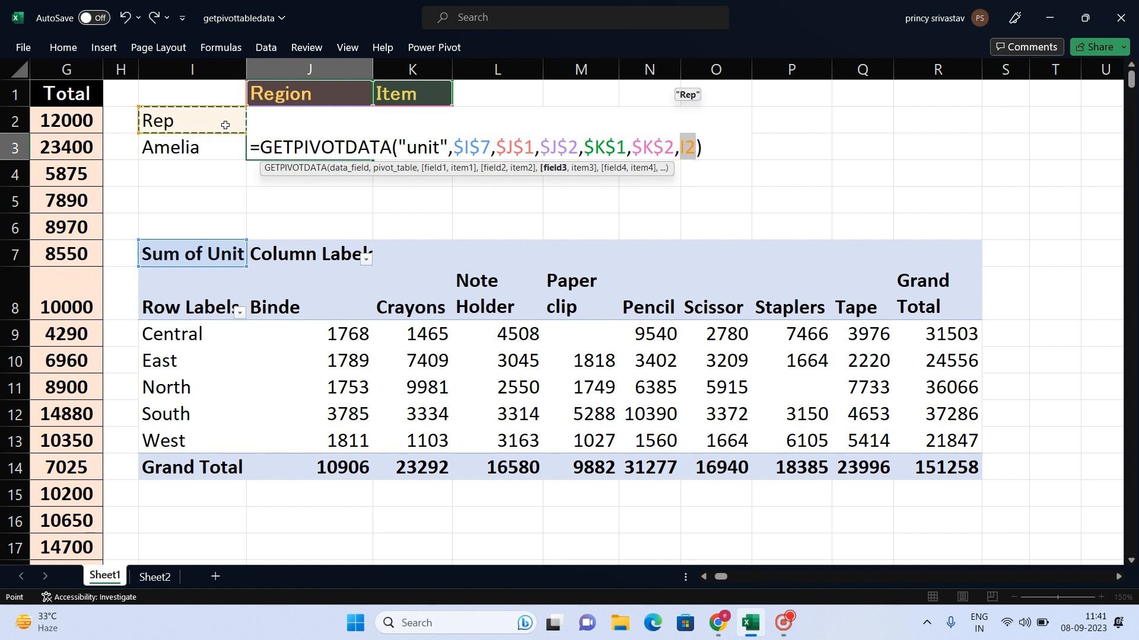
key("F4")
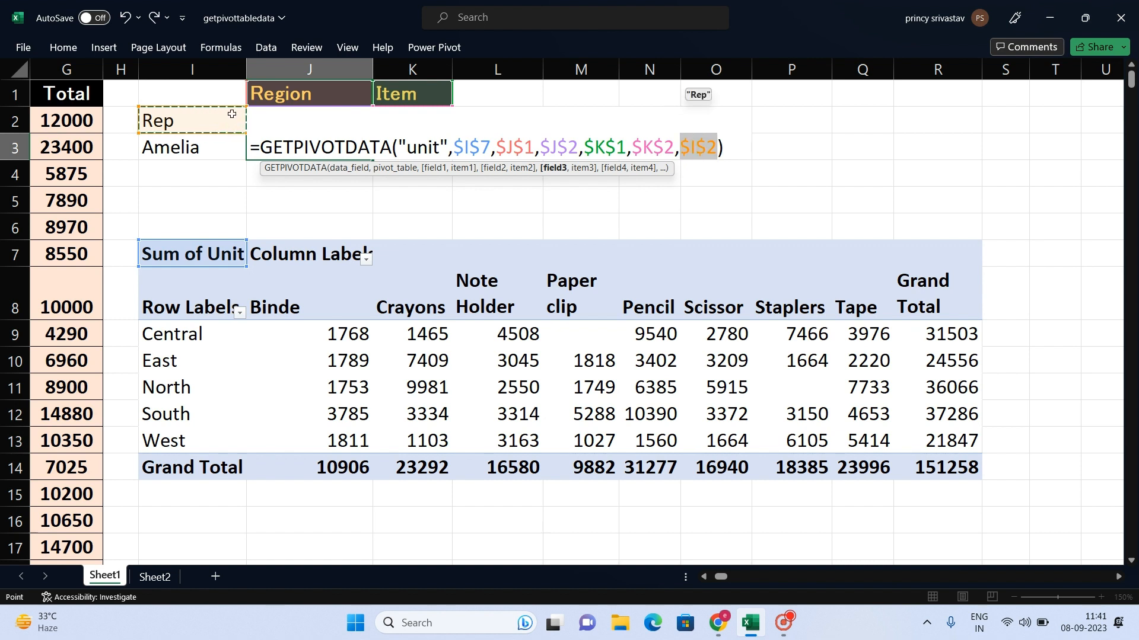
left_click(717, 149)
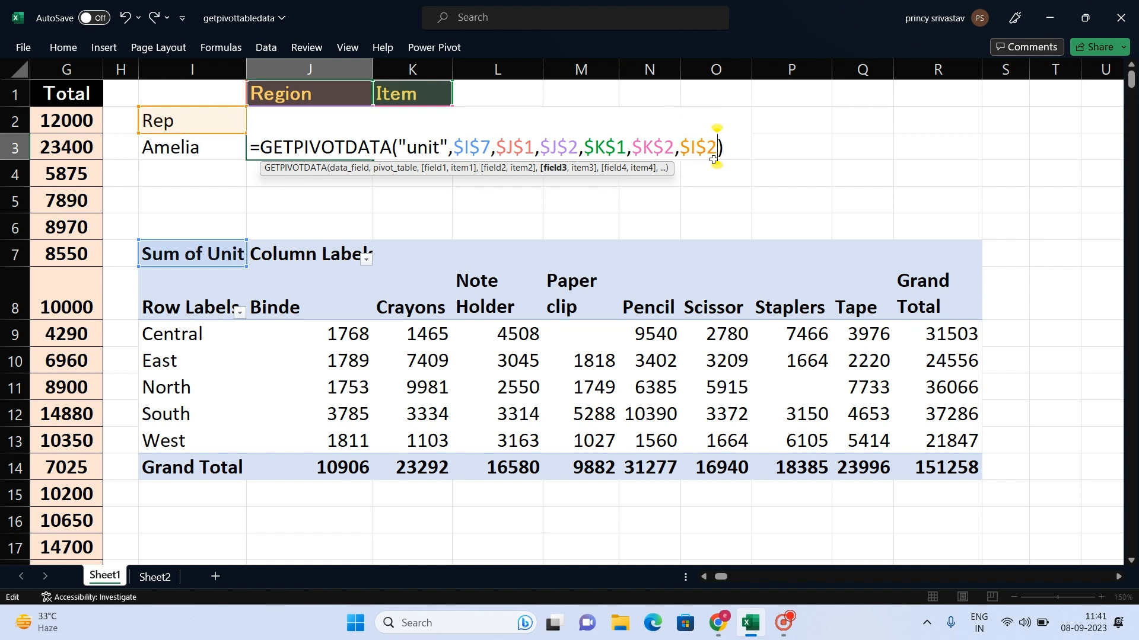
type(",")
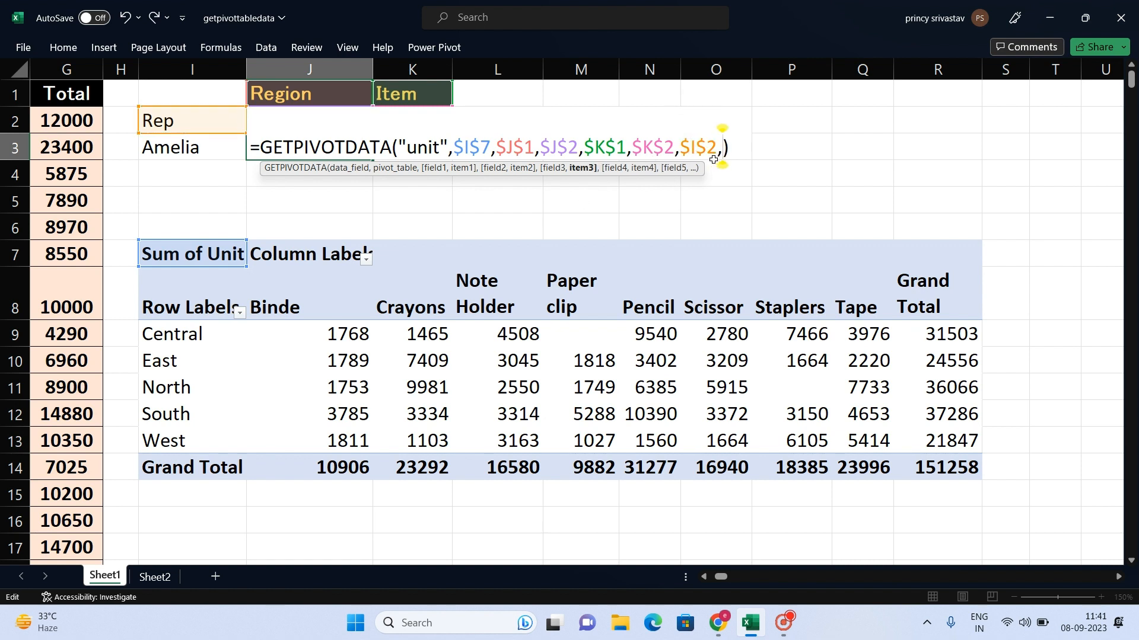
left_click(183, 147)
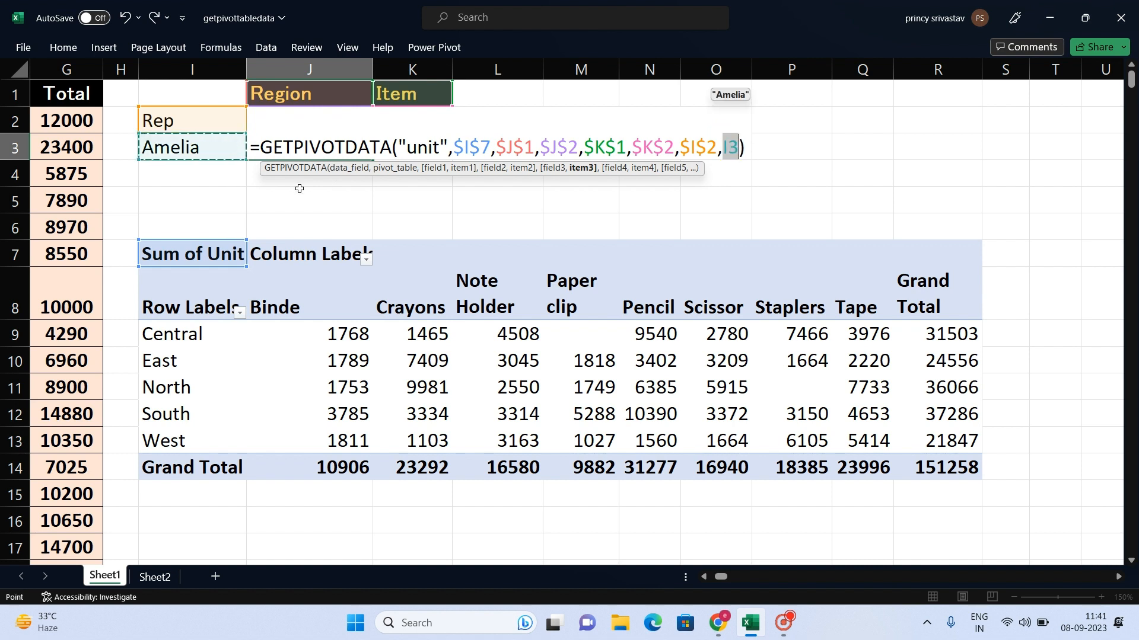
key("F4")
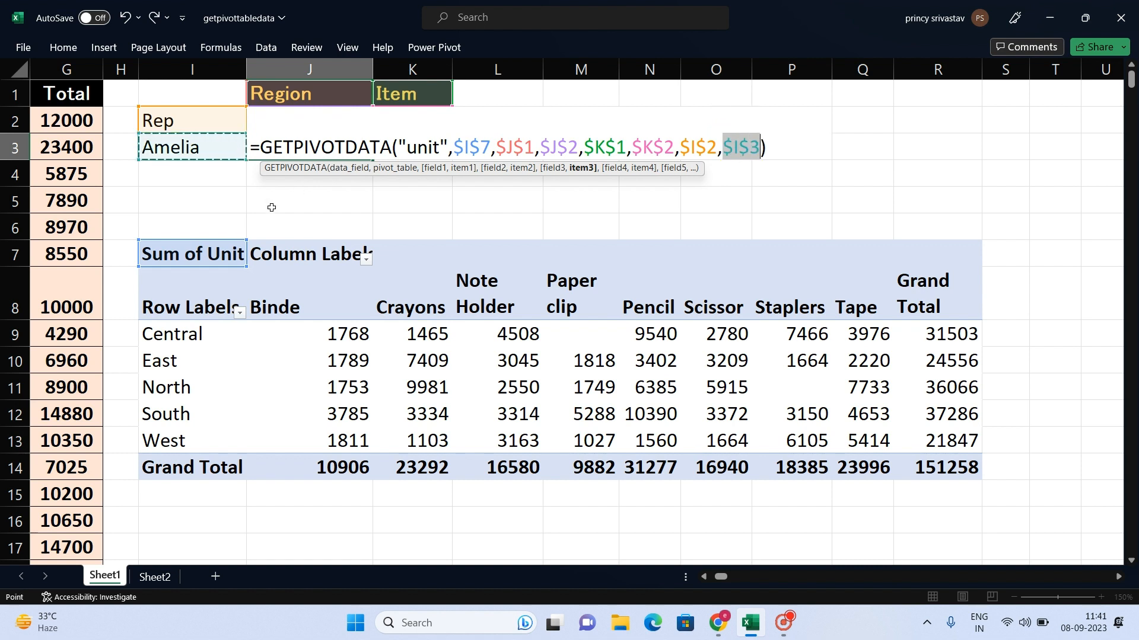
key("Return")
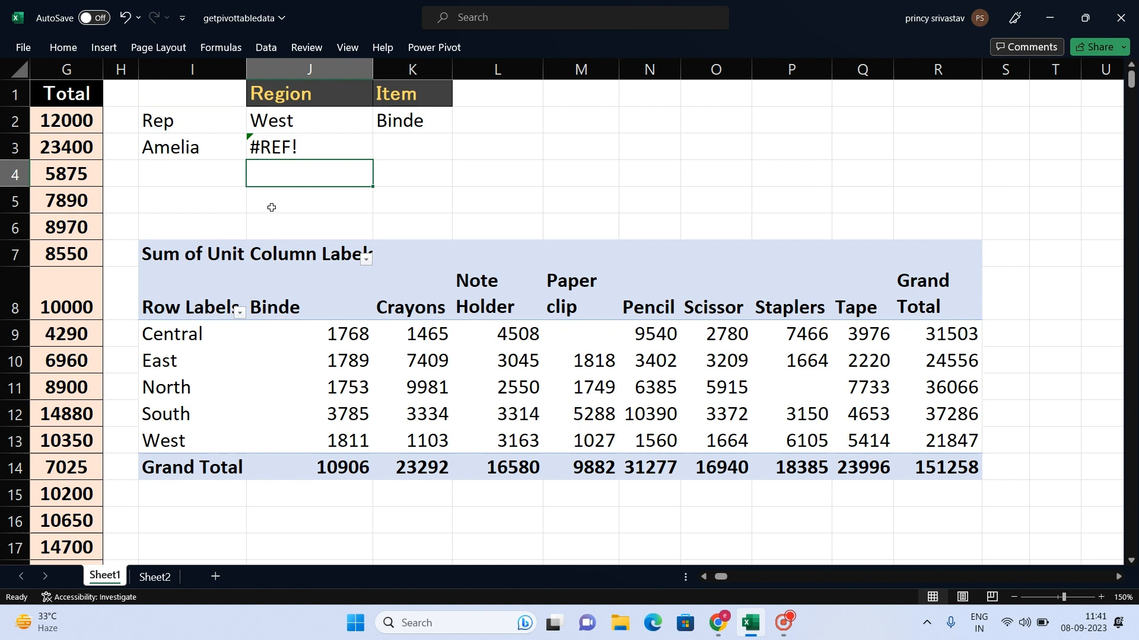
- Review the arguments of the J3 formula and check the pivot table's region row labels for the Rep field
left_click(291, 147)
double_click(343, 148)
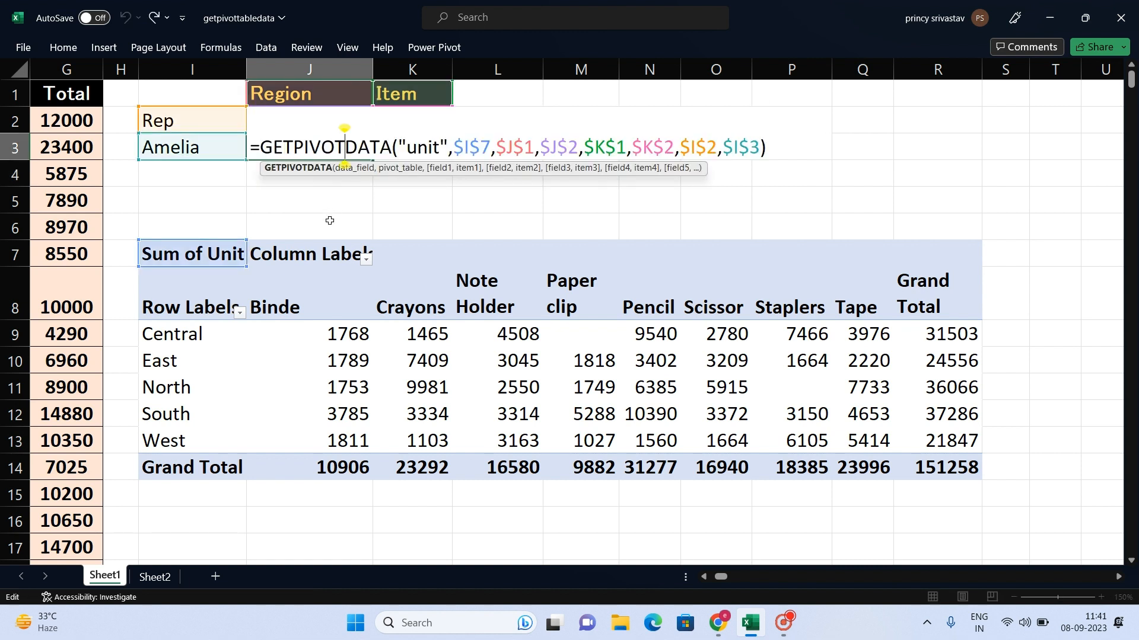
key("Escape")
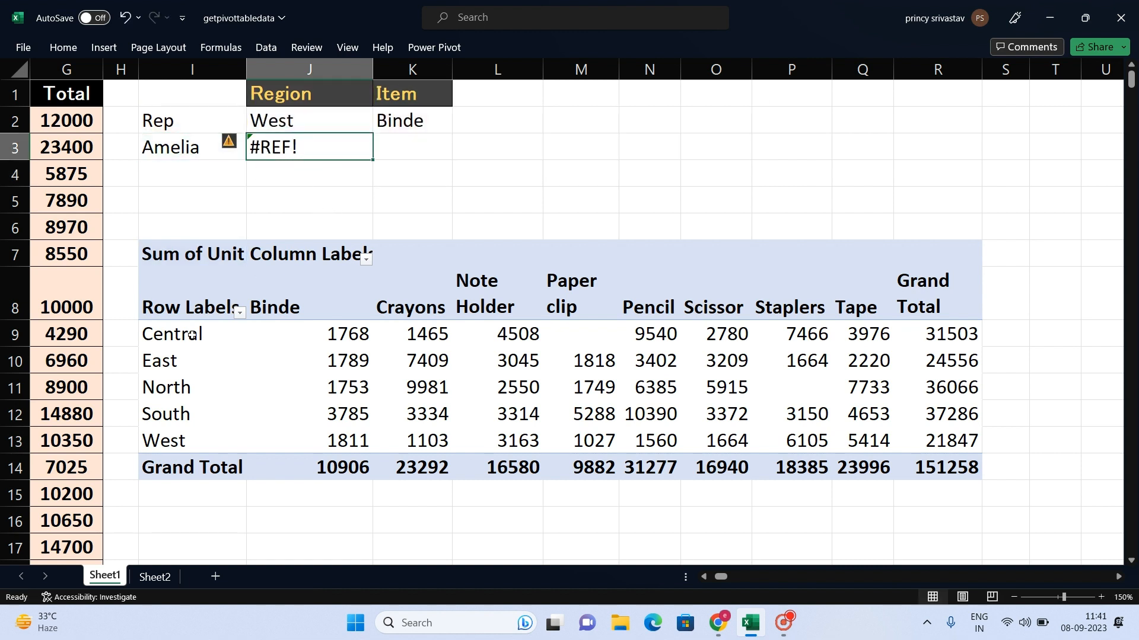
left_click_drag(192, 336, 191, 438)
left_click(218, 366)
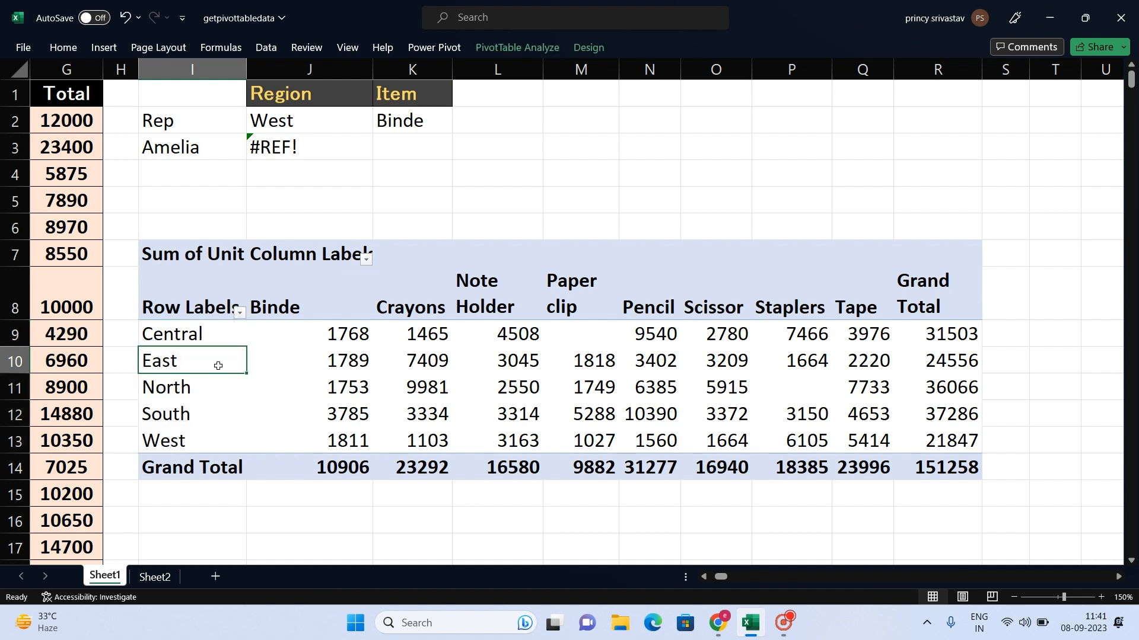
- Show the PivotTable field list and add the Rep field to the rows area below Region
left_click(298, 359)
left_click(531, 48)
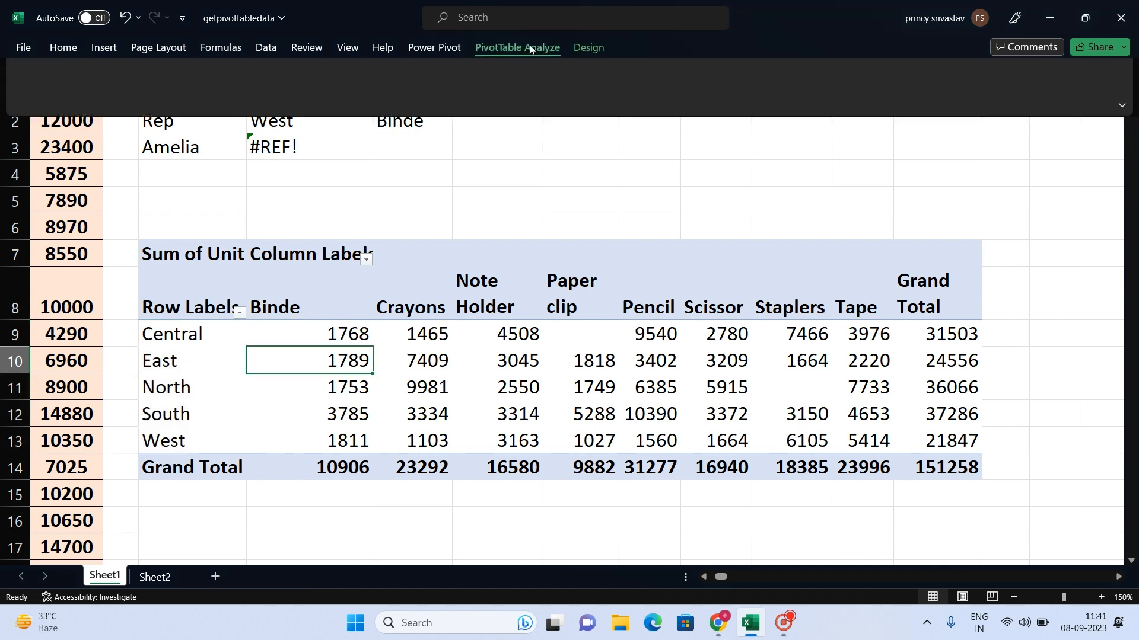
left_click(1021, 95)
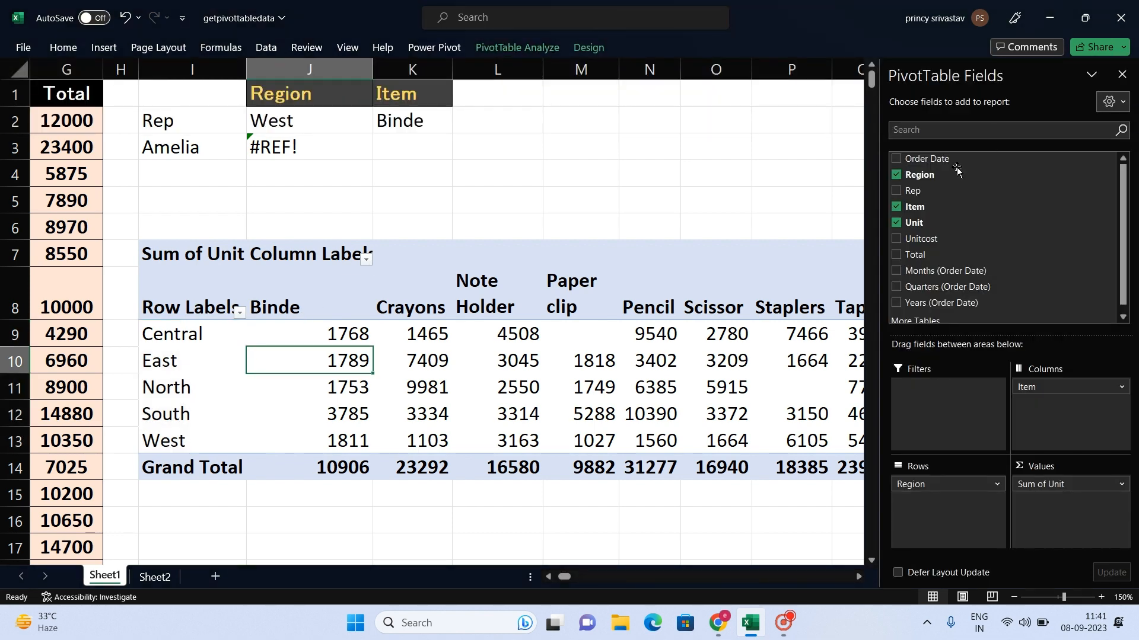
left_click_drag(912, 199, 908, 492)
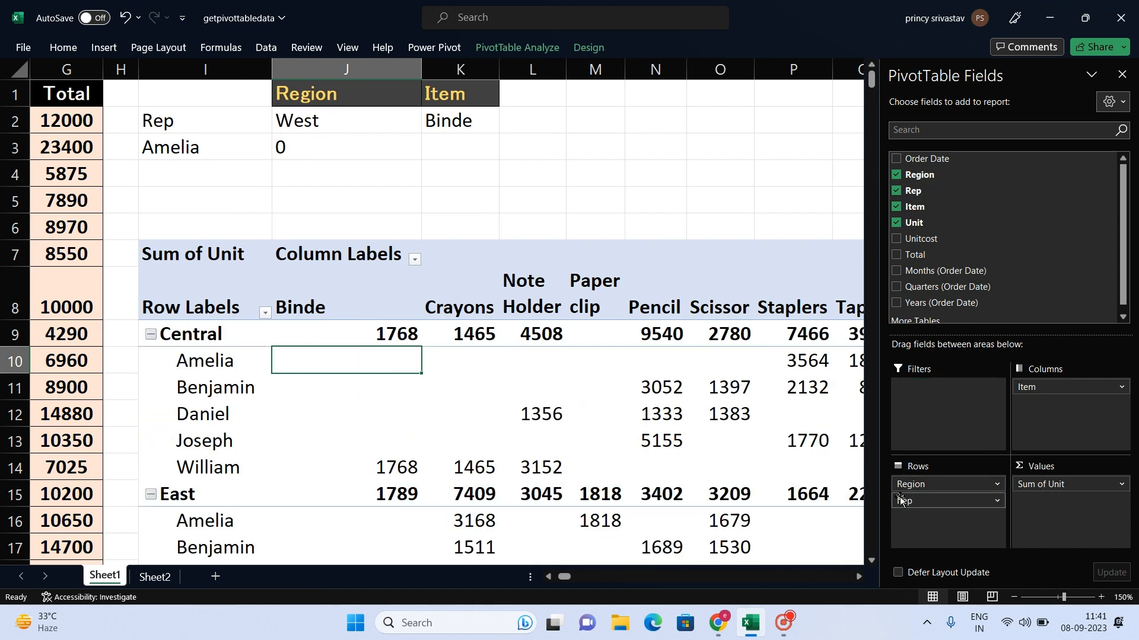
- Compare the J3 result with the pivot table's West entries for the rep chosen in I3
left_click(326, 144)
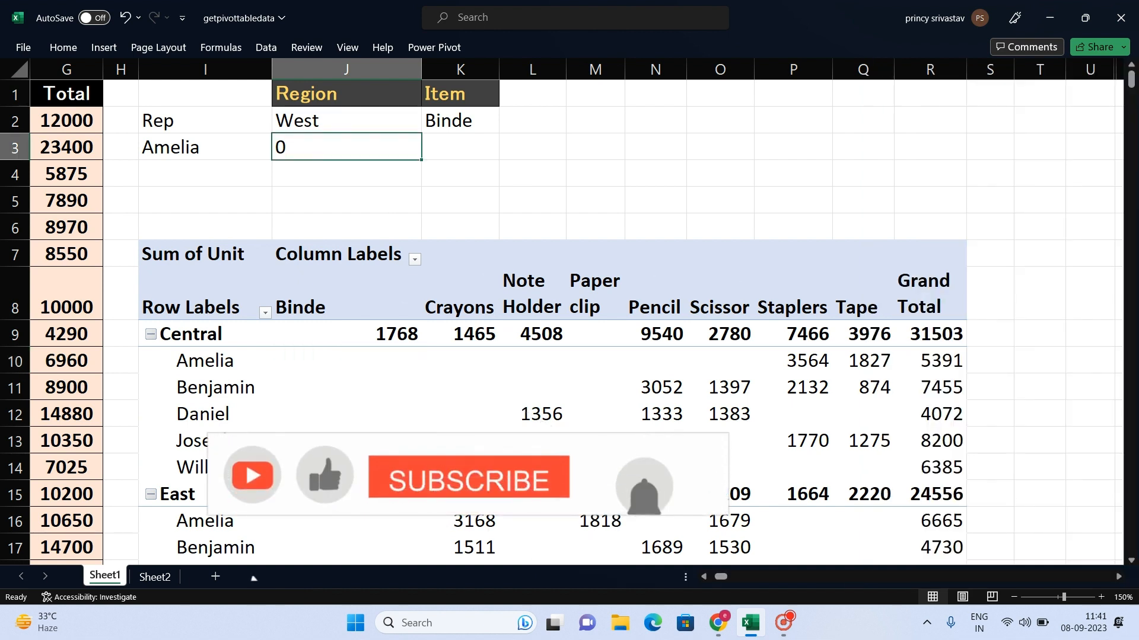
scroll(560, 322, "down", 2)
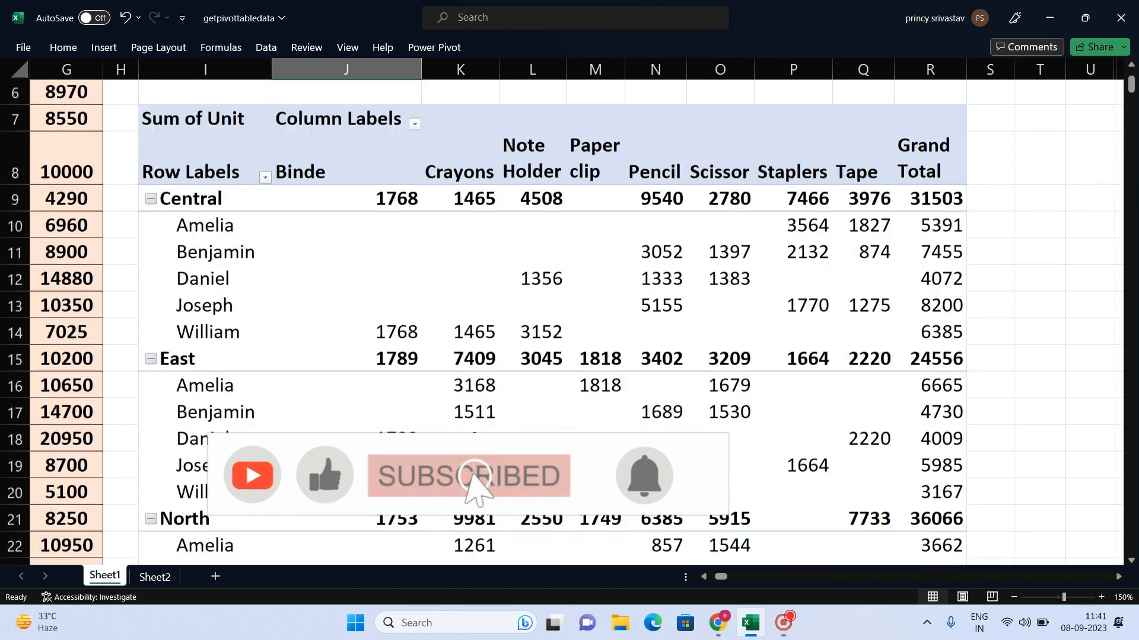
scroll(426, 230, "down", 8)
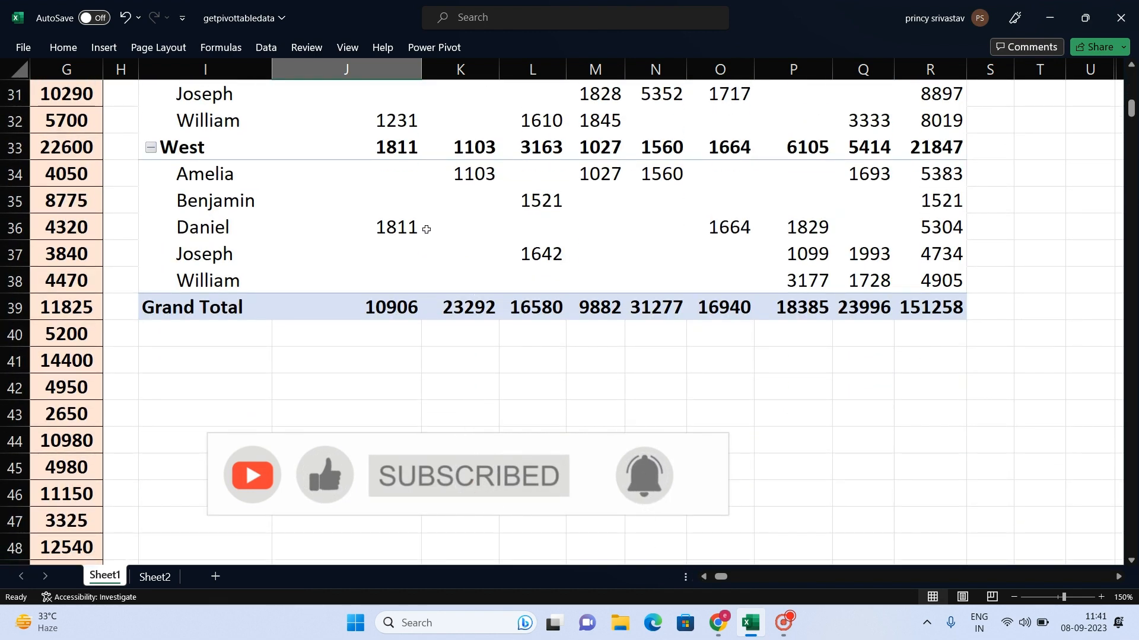
left_click(426, 230)
key("Up")
key("Up")
key("Left")
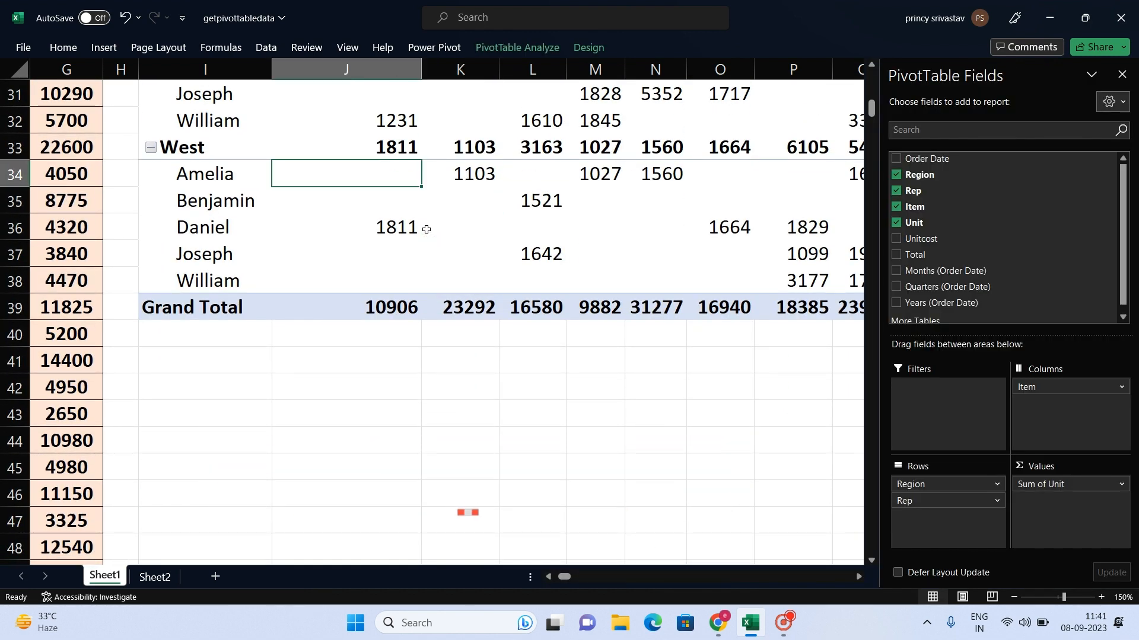
key("Left")
scroll(472, 350, "up", 10)
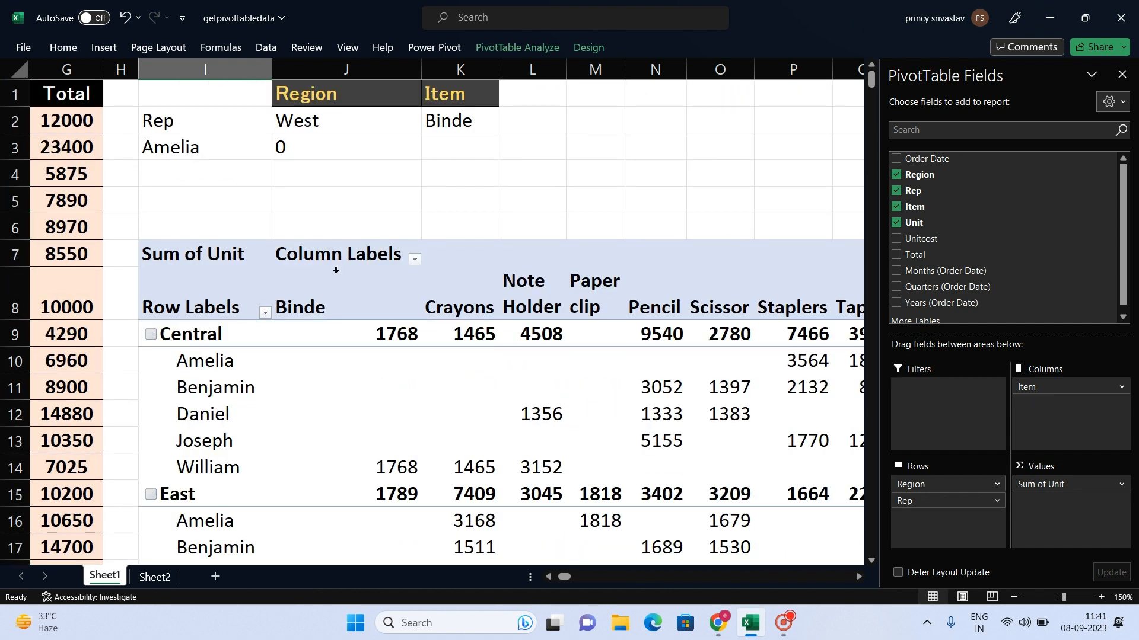
- Trace the Binde column from its heading to J34 and highlight that cell with its rep label under West
left_click(330, 312)
key("Down")
key("Down")
key("Down")
key("Down")
key("Down")
key("Down")
key("Down")
key("Down")
key("Down")
key("Down")
key("Down")
key("Down")
key("Down")
key("Down")
key("Down")
key("Down")
key("Down")
key("Down")
key("Down")
key("Down")
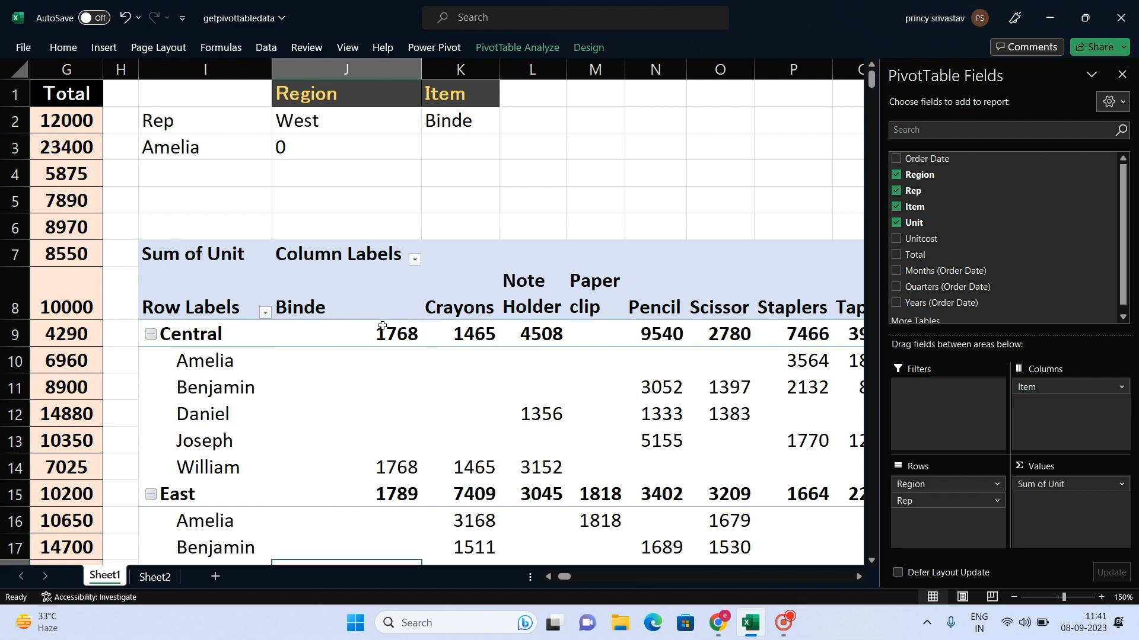
key("Down")
key("Down")
key("Down")
key("Down")
key("Down")
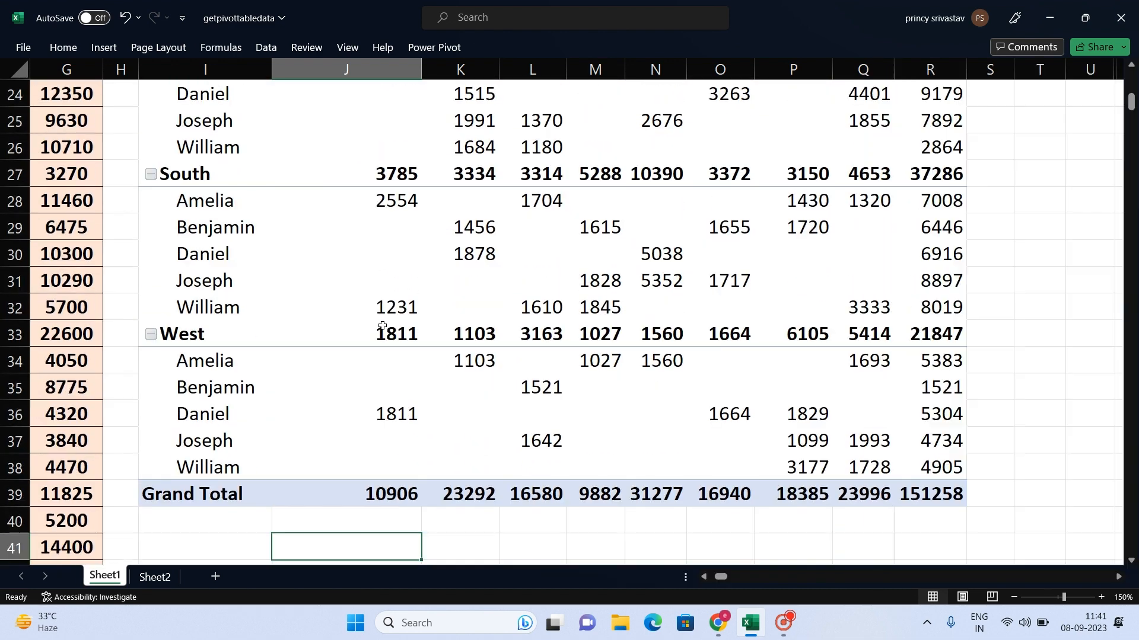
left_click(405, 350)
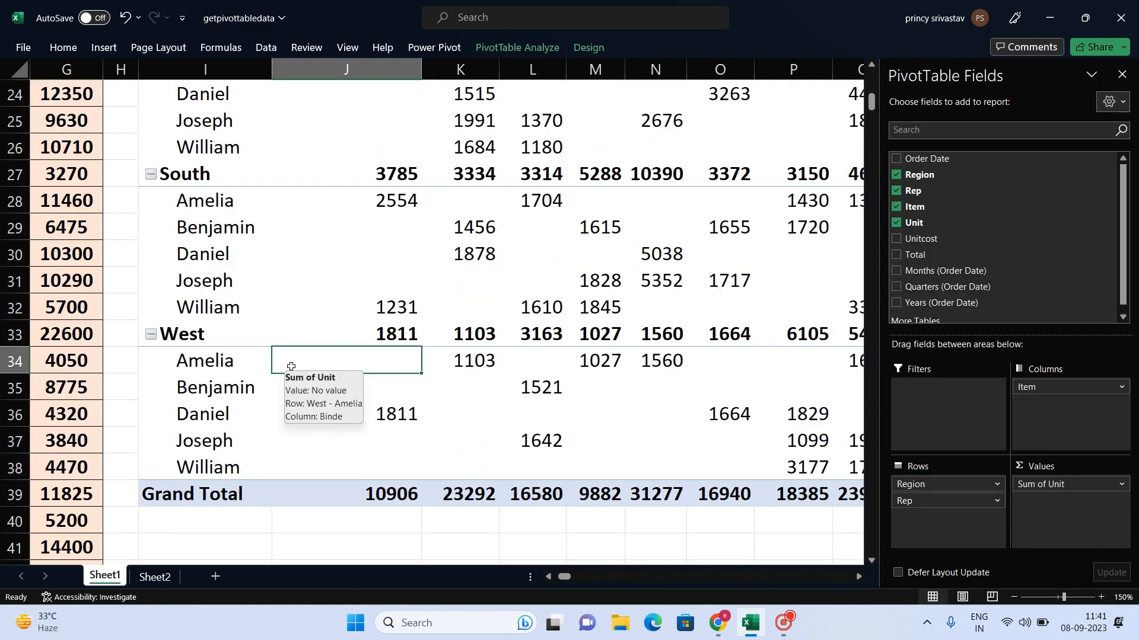
key("shift+Left")
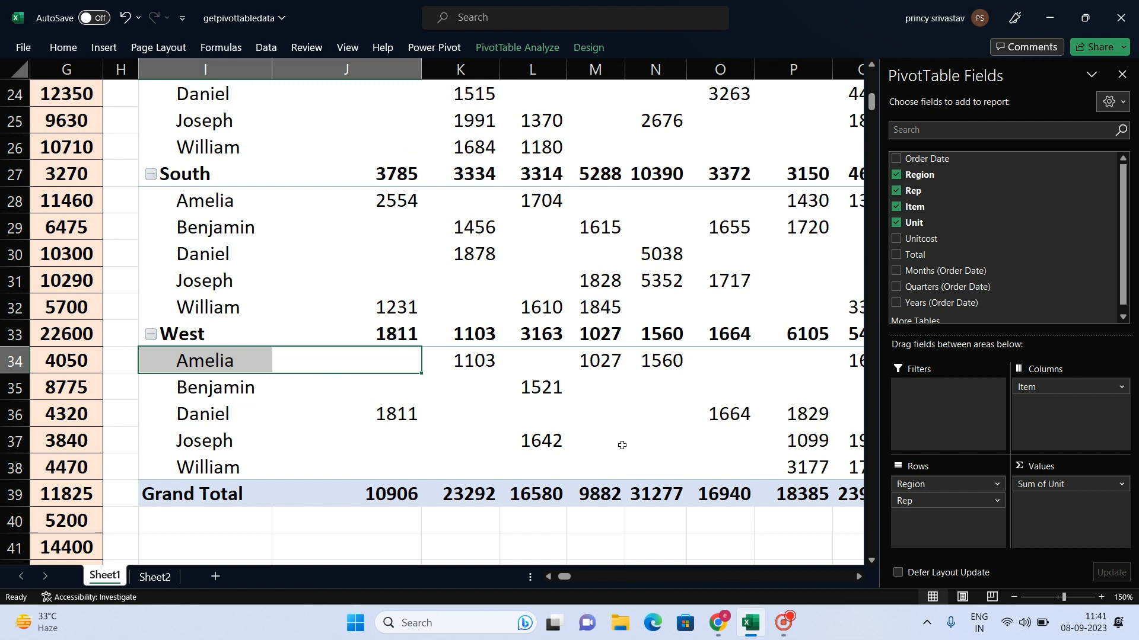
- Change the Item selection in K2 to Crayons
scroll(645, 389, "up", 8)
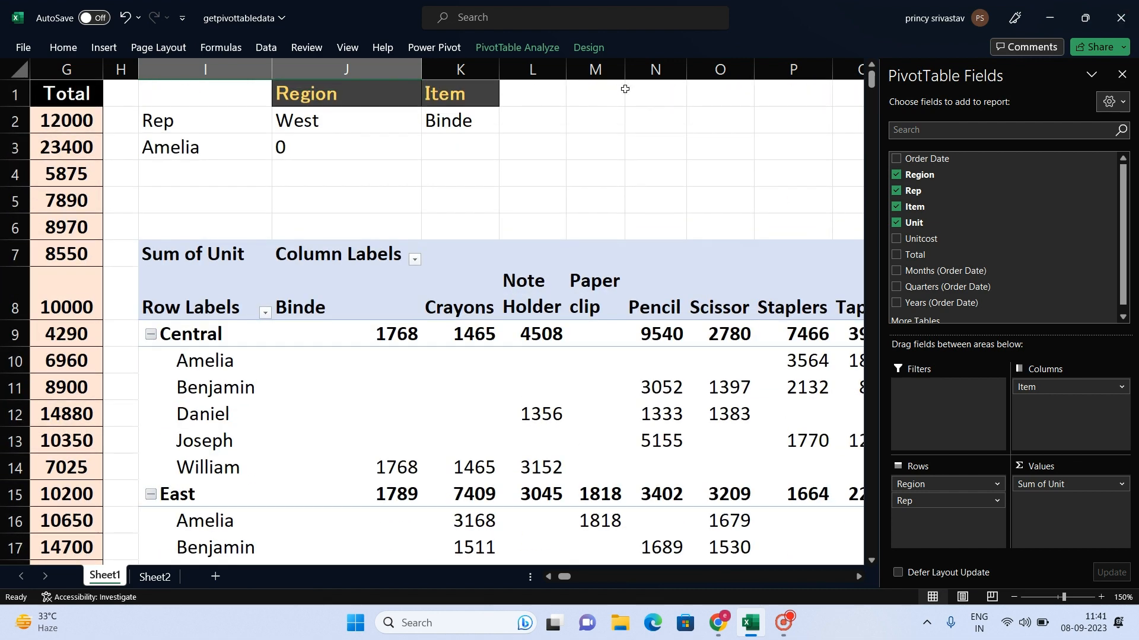
left_click(462, 121)
left_click(505, 125)
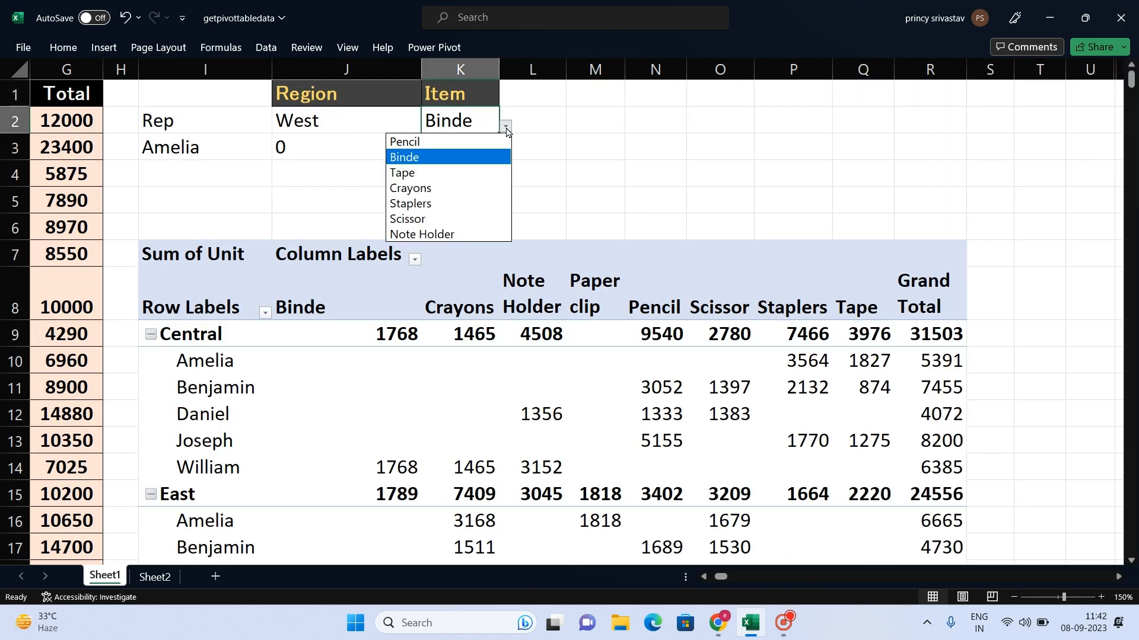
left_click(474, 188)
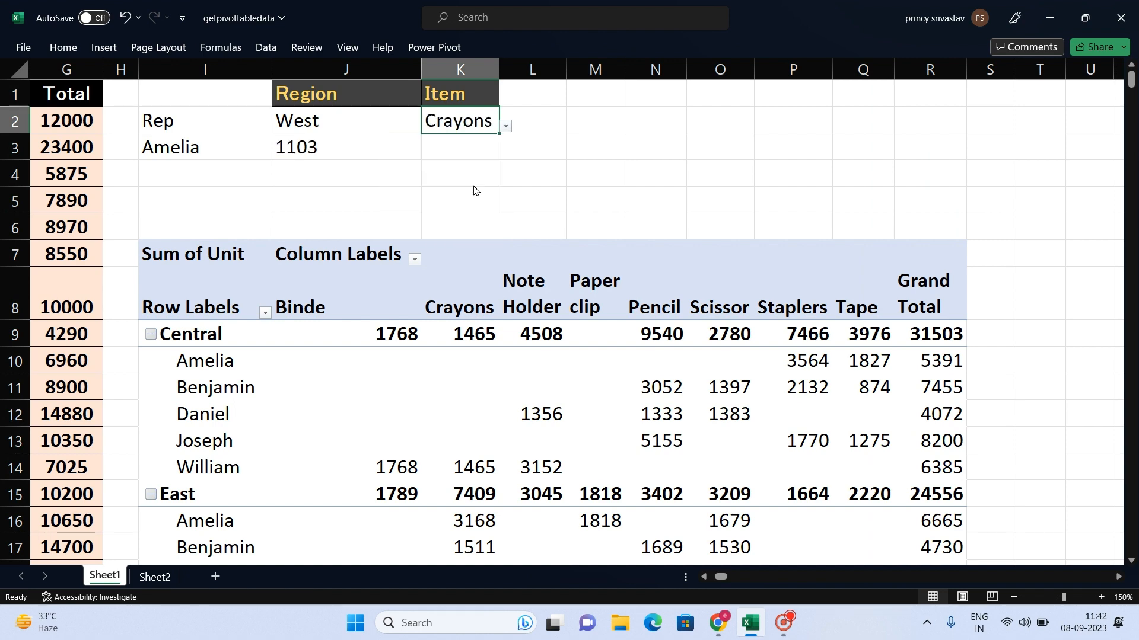
- Check J3 against the West entry under Crayons in K34 for the selected rep, and return to J3
left_click(365, 148)
key("Down")
key("Down")
key("Down")
key("Down")
key("Down")
key("Down")
key("Down")
key("Down")
key("Down")
key("Down")
key("Down")
key("Down")
key("Down")
key("Down")
key("Down")
key("Down")
key("Down")
key("Down")
key("Down")
key("Down")
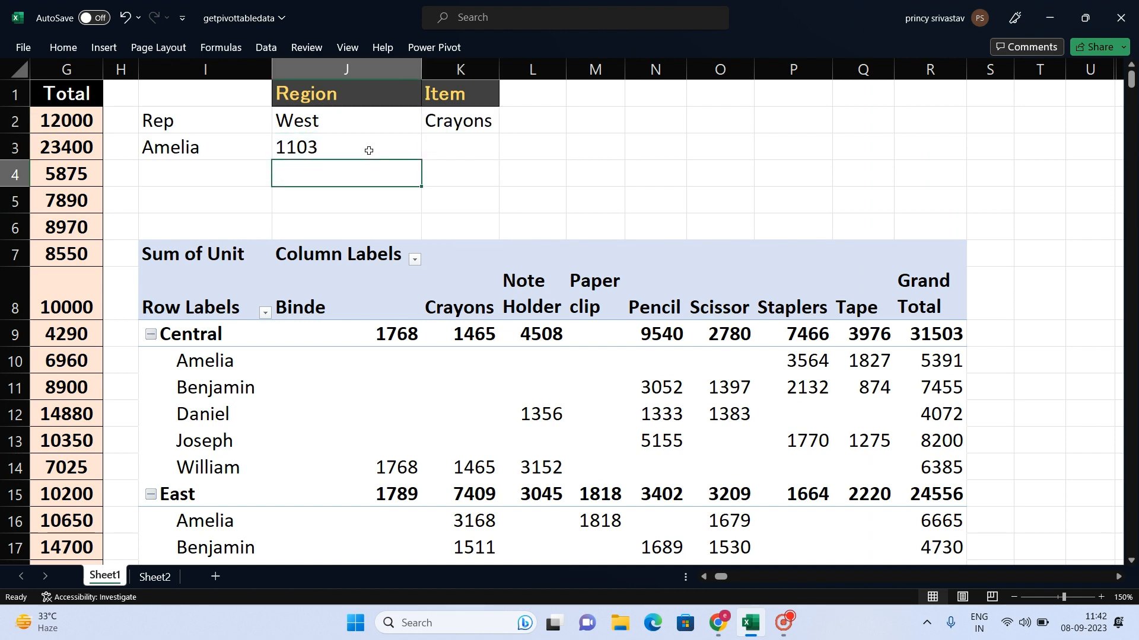
key("Down")
key("Down")
key("Down")
key("Down")
key("Down")
key("Down")
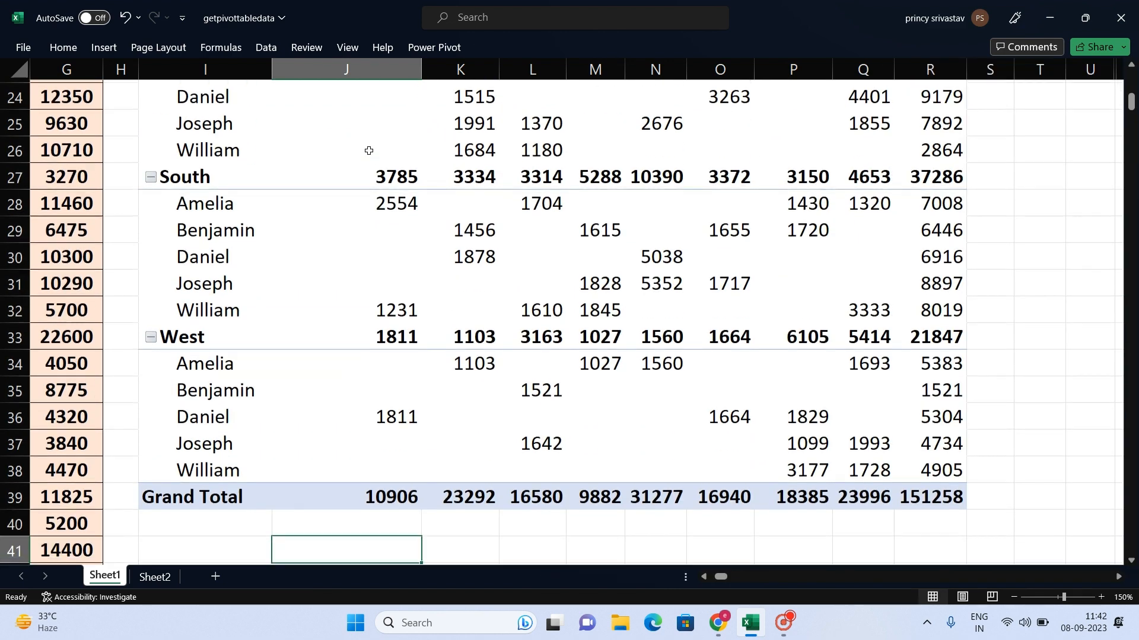
key("Up")
key("Up")
key("Up")
key("Up")
key("Up")
key("Up")
key("Up")
key("Right")
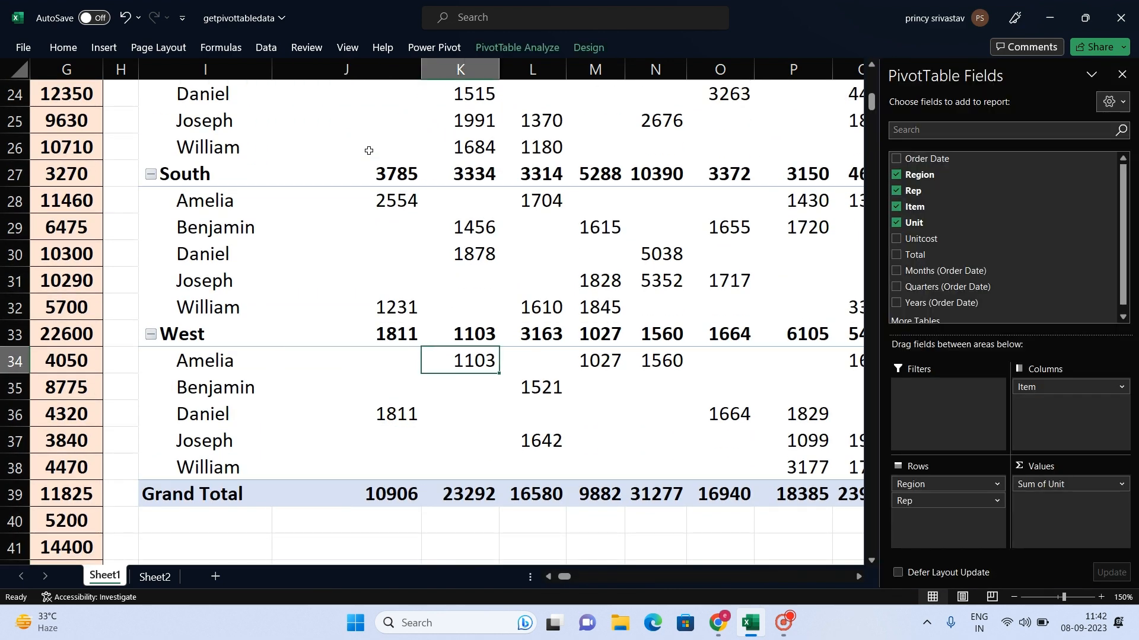
scroll(484, 215, "up", 8)
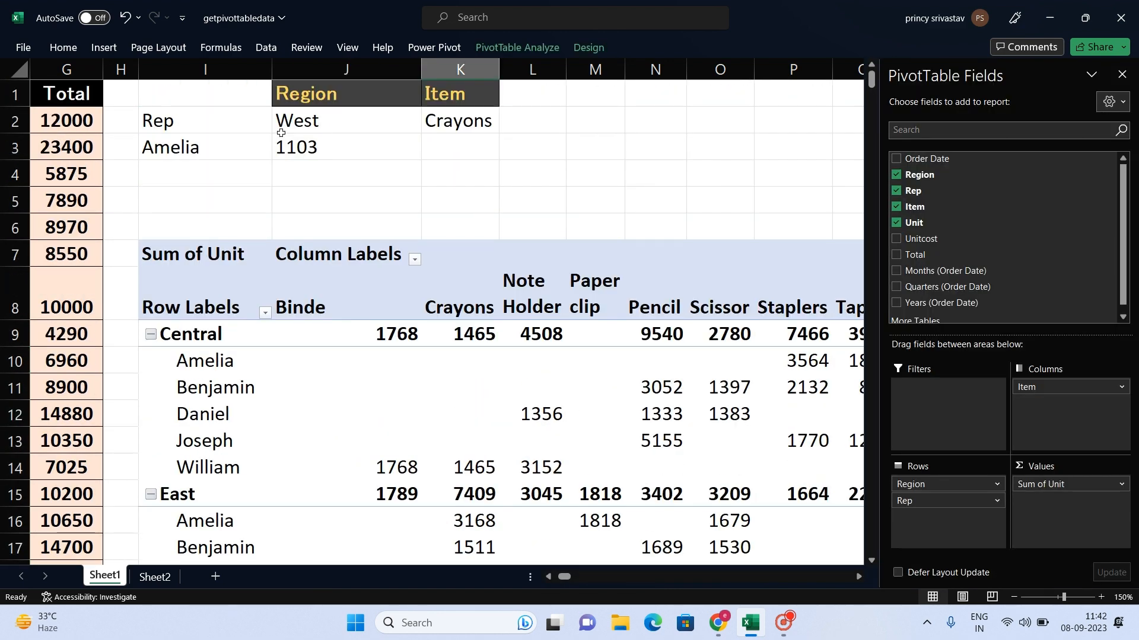
left_click(314, 144)
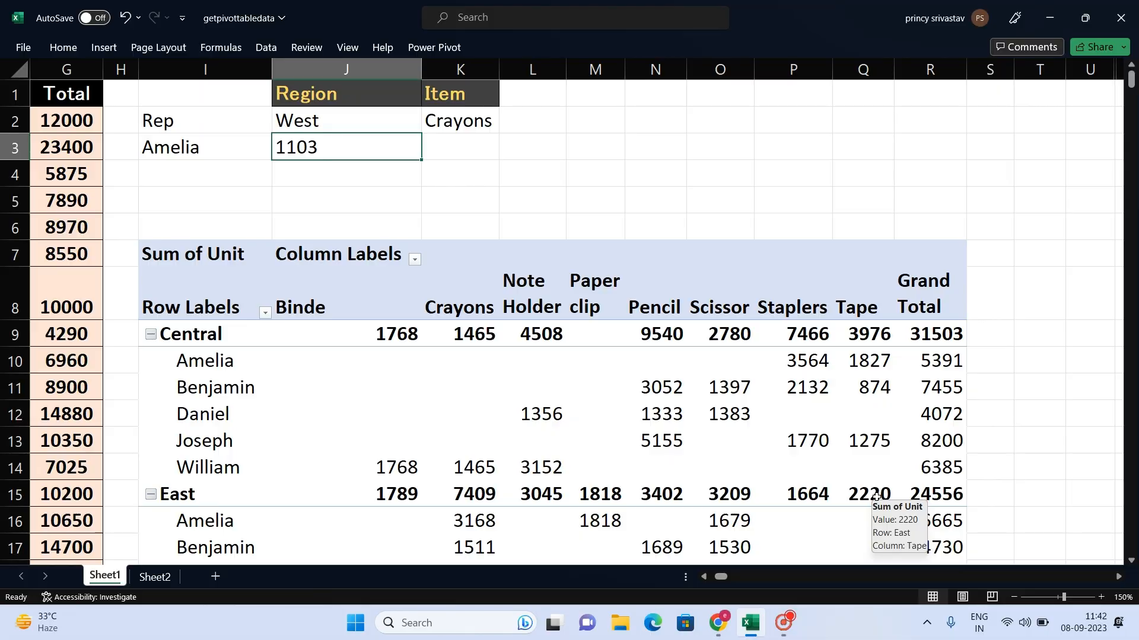
- Select the whole pivot table from I7, examine its region and rep rows, and compare them with the lookup in J3
left_click(165, 256)
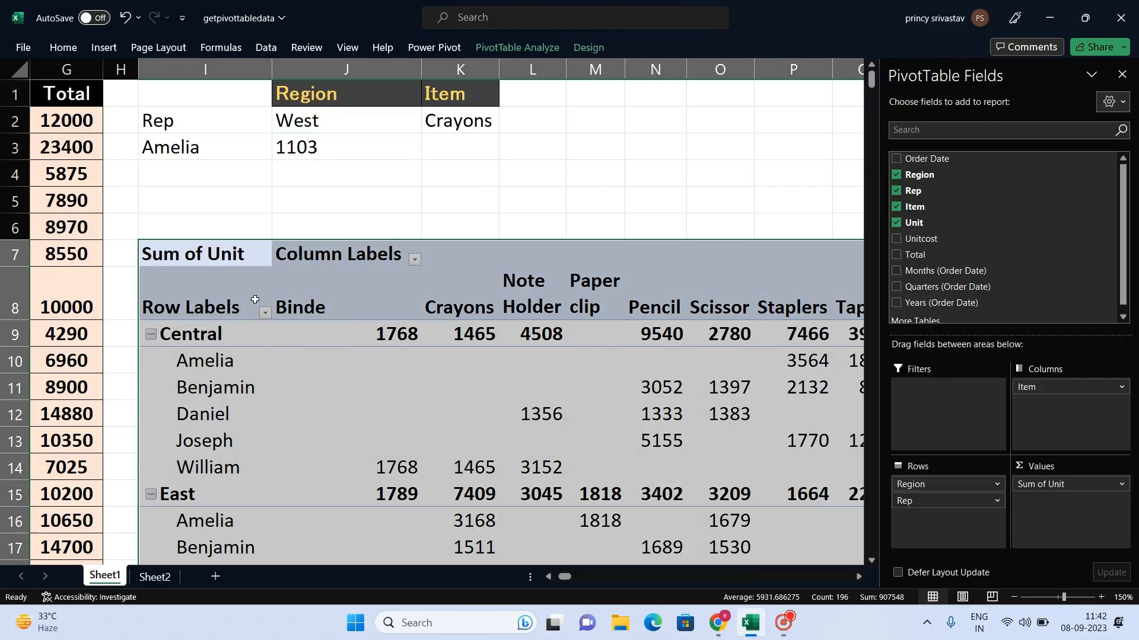
scroll(599, 403, "down", 3)
scroll(600, 403, "up", 3)
scroll(599, 403, "down", 3)
scroll(599, 403, "down", 4)
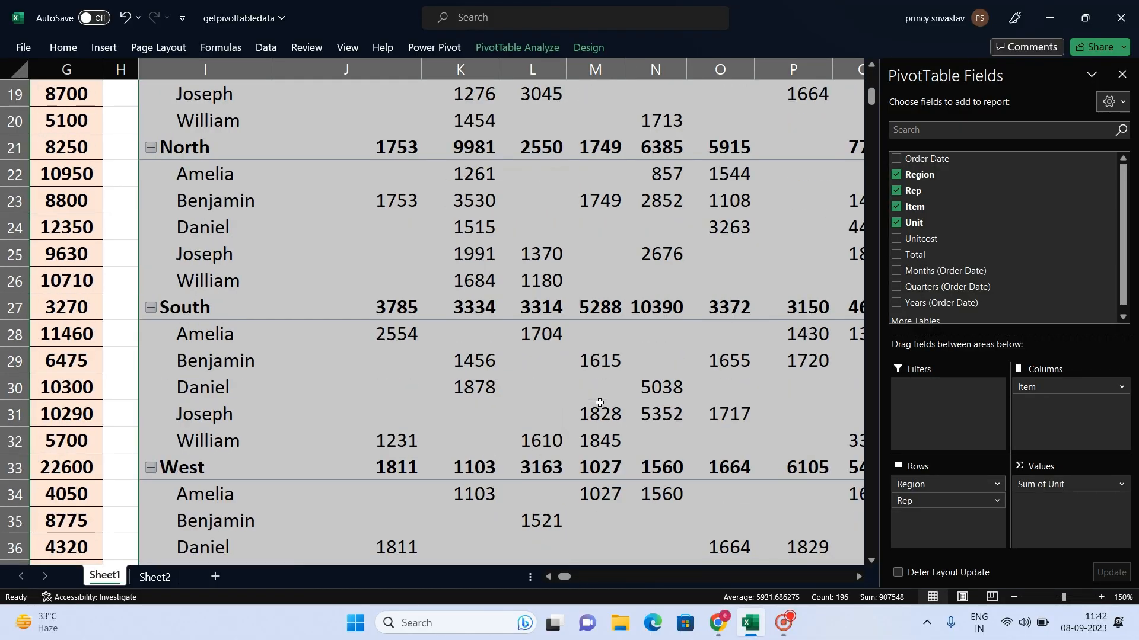
scroll(600, 403, "up", 7)
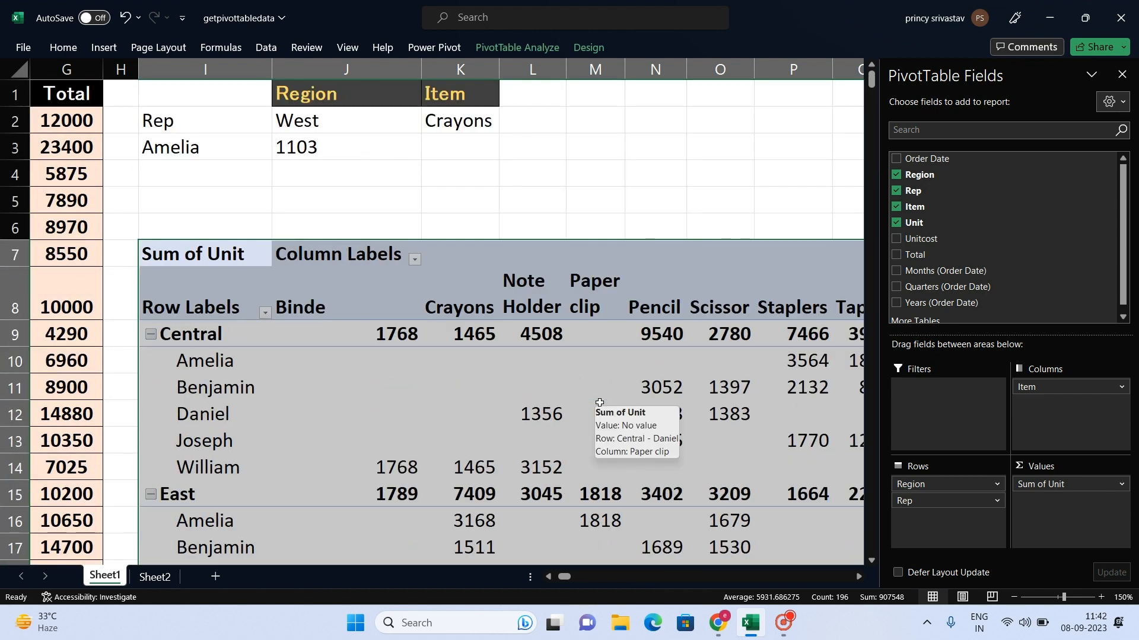
left_click(188, 117)
left_click(356, 154)
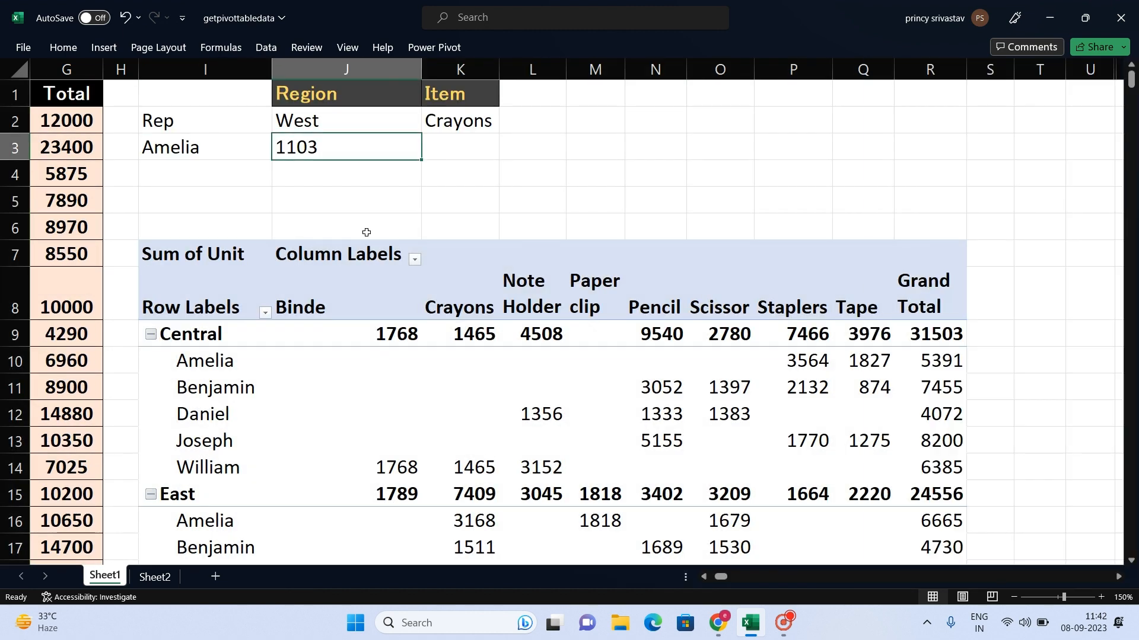
scroll(411, 363, "down", 7)
scroll(644, 409, "down", 1)
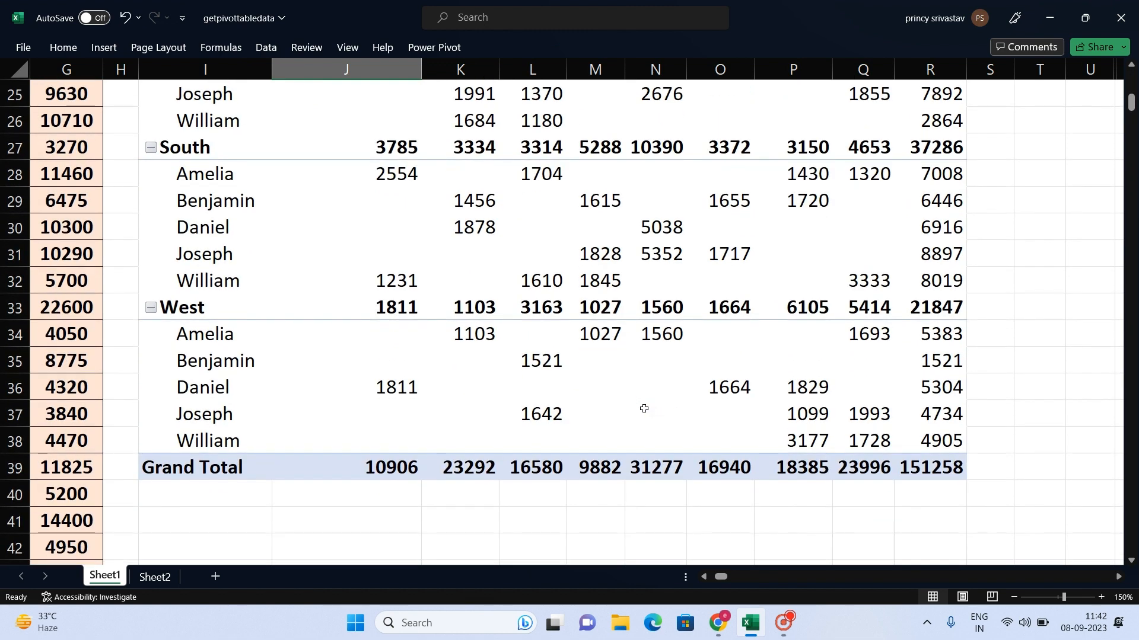
scroll(643, 403, "up", 8)
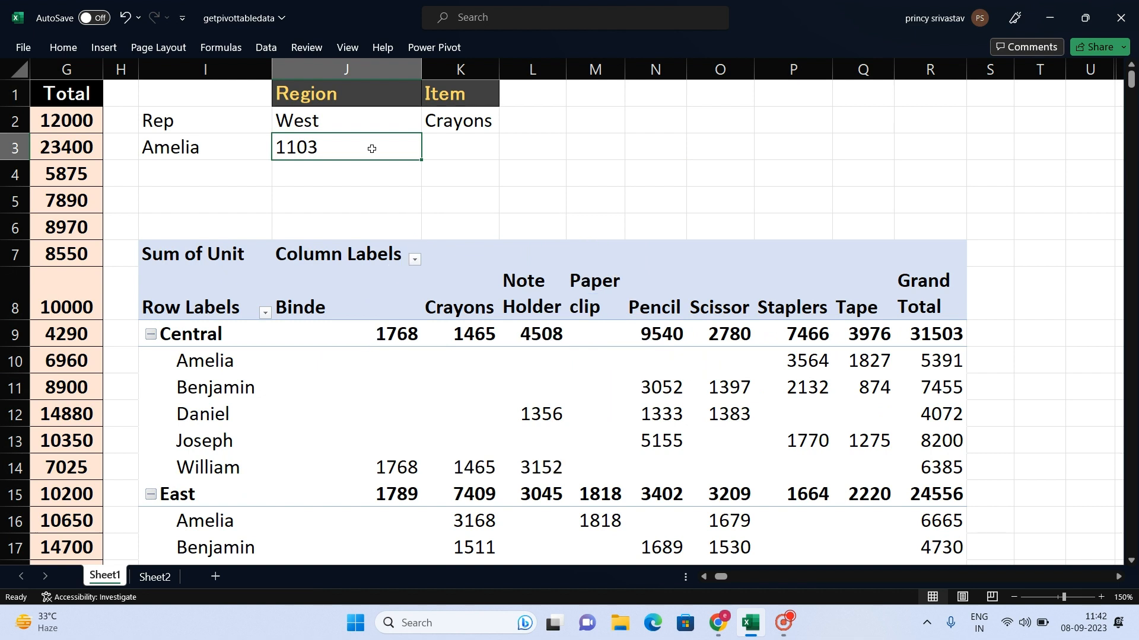
- Clear J3, enter a new GETPIVOTDATA formula referencing the Central total for Binde in J9, and commit it
key("Delete")
type("=")
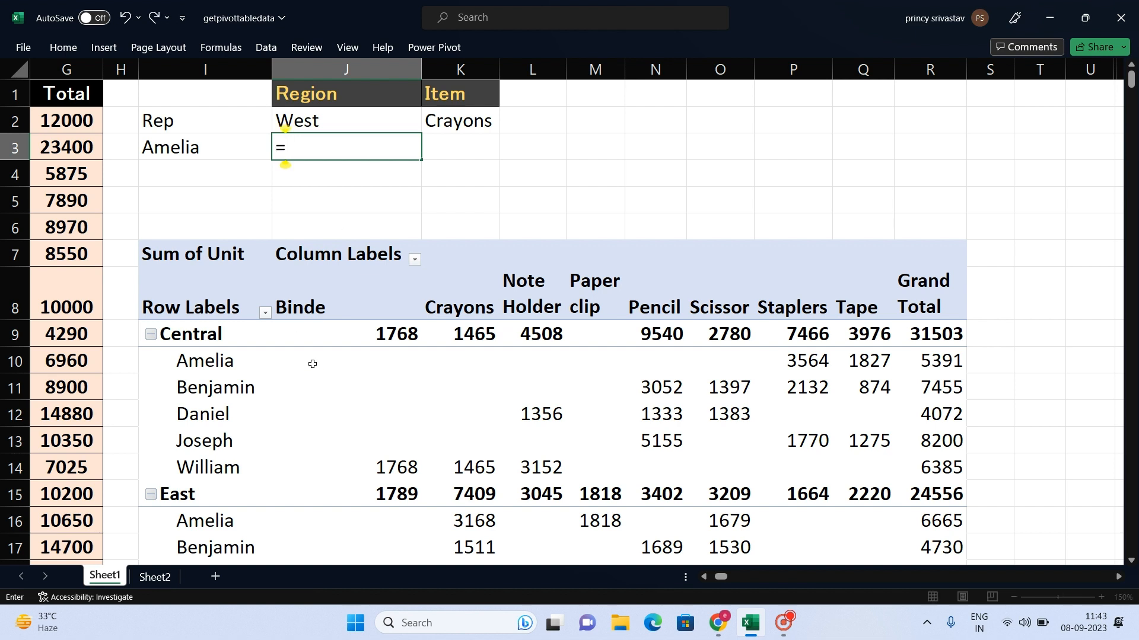
left_click(369, 337)
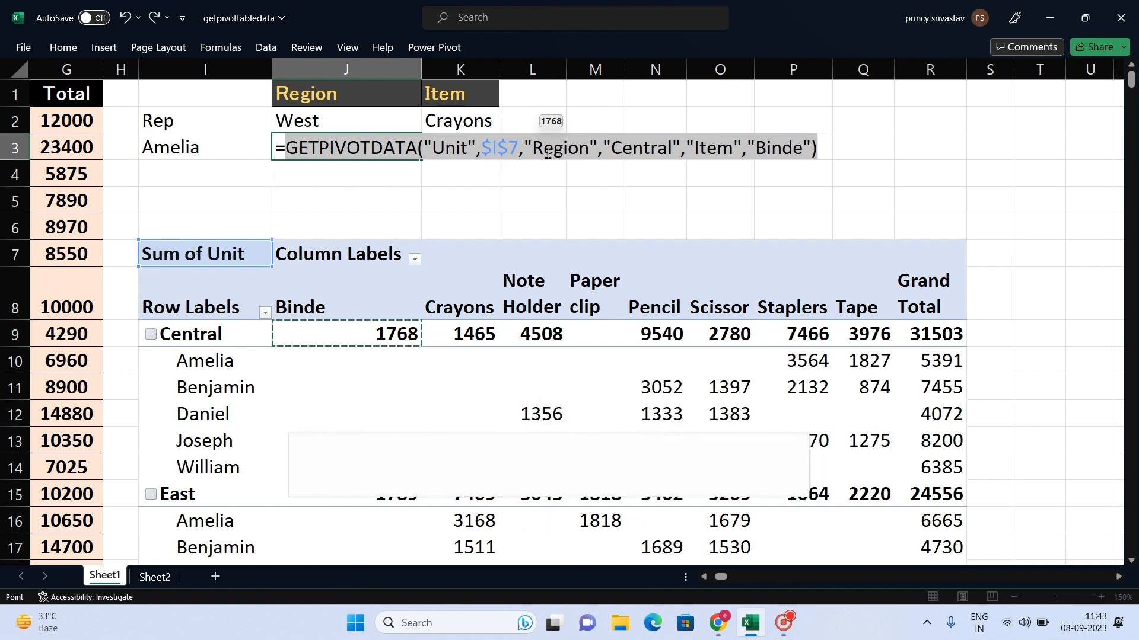
left_click_drag(532, 148, 588, 157)
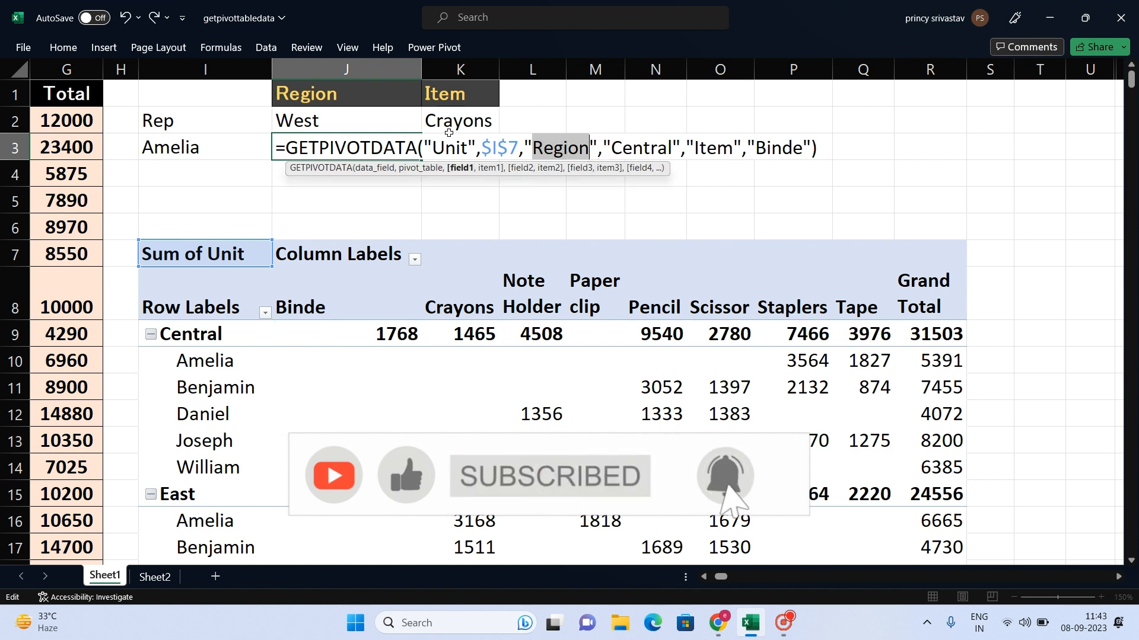
left_click(347, 89)
left_click(348, 145)
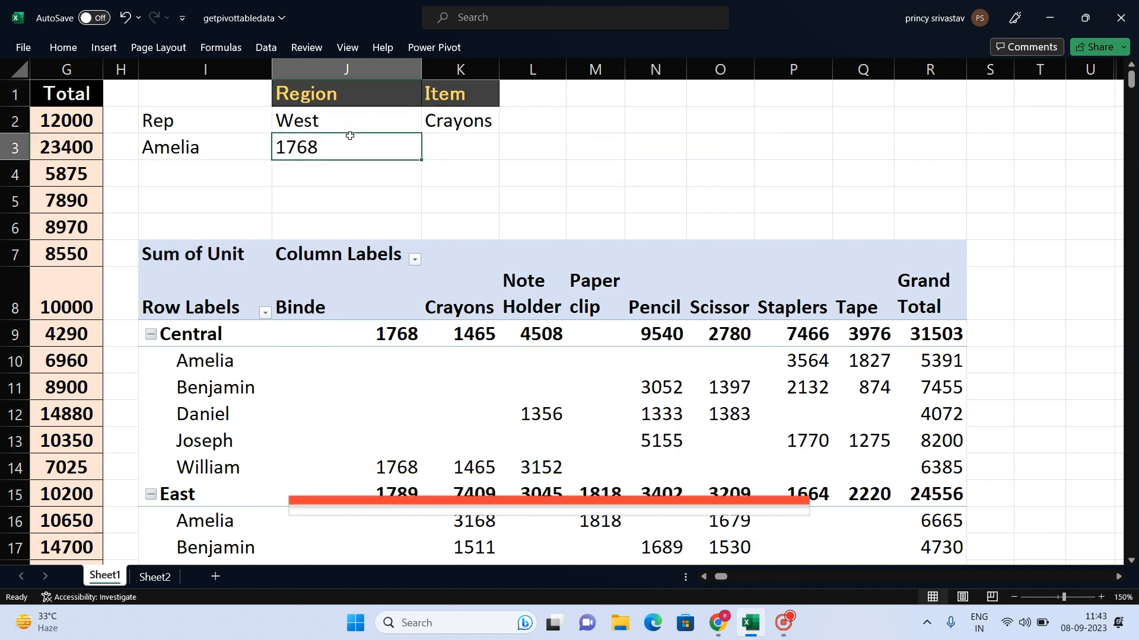
- Replace the "Region" field argument in the J3 formula with the absolute reference $J$1
double_click(348, 146)
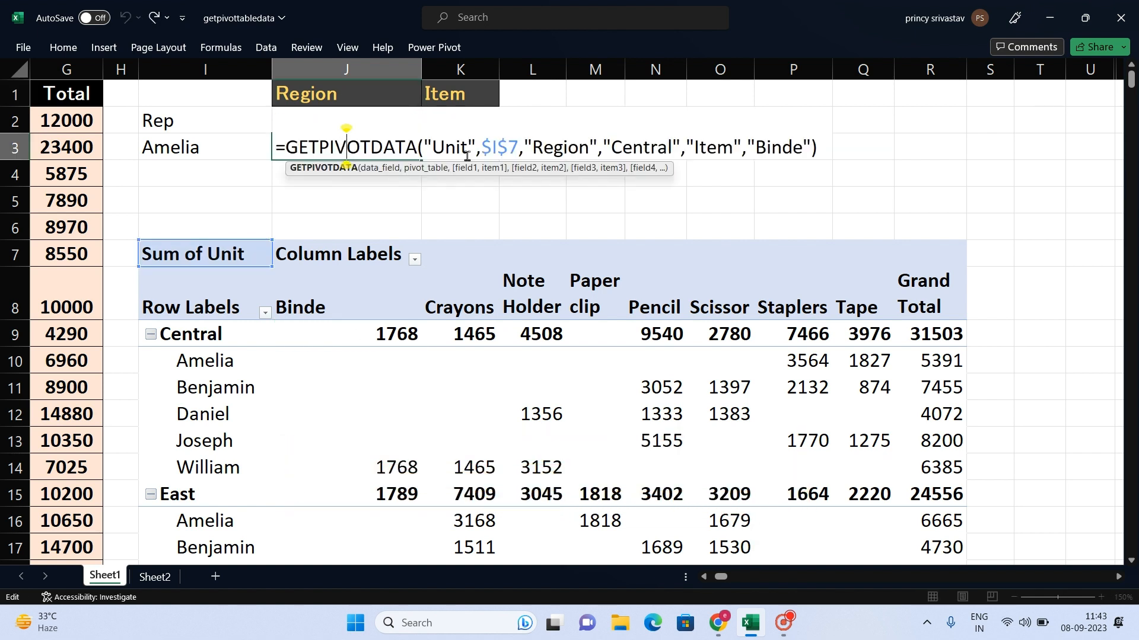
left_click(598, 148)
key("BackSpace")
key("BackSpace")
key("BackSpace")
key("BackSpace")
key("BackSpace")
key("BackSpace")
key("BackSpace")
key("BackSpace")
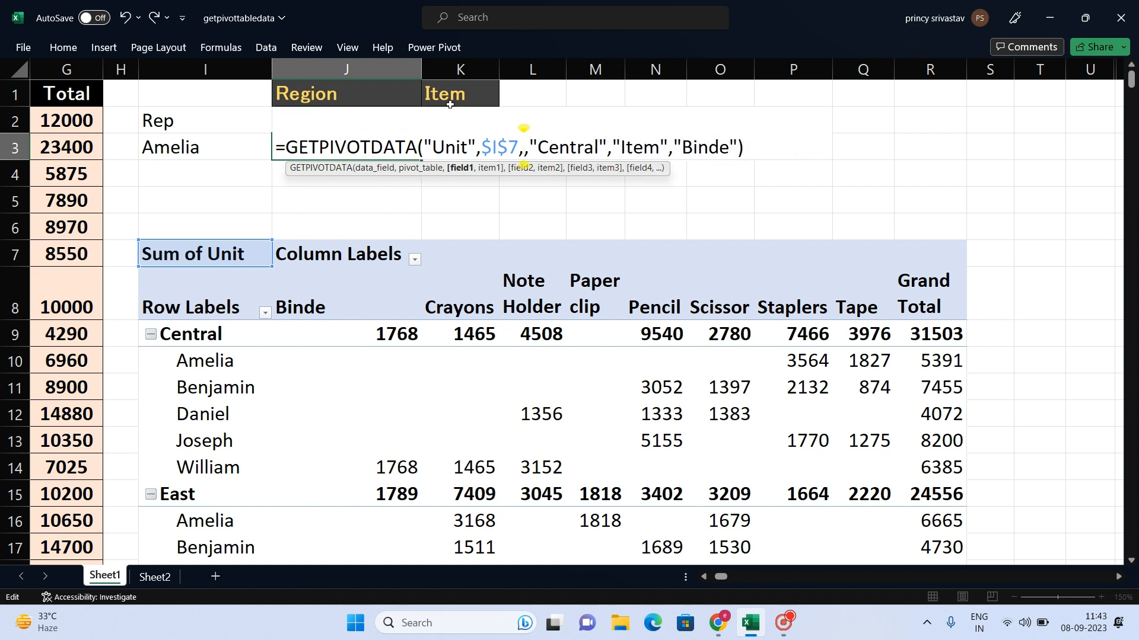
left_click(341, 101)
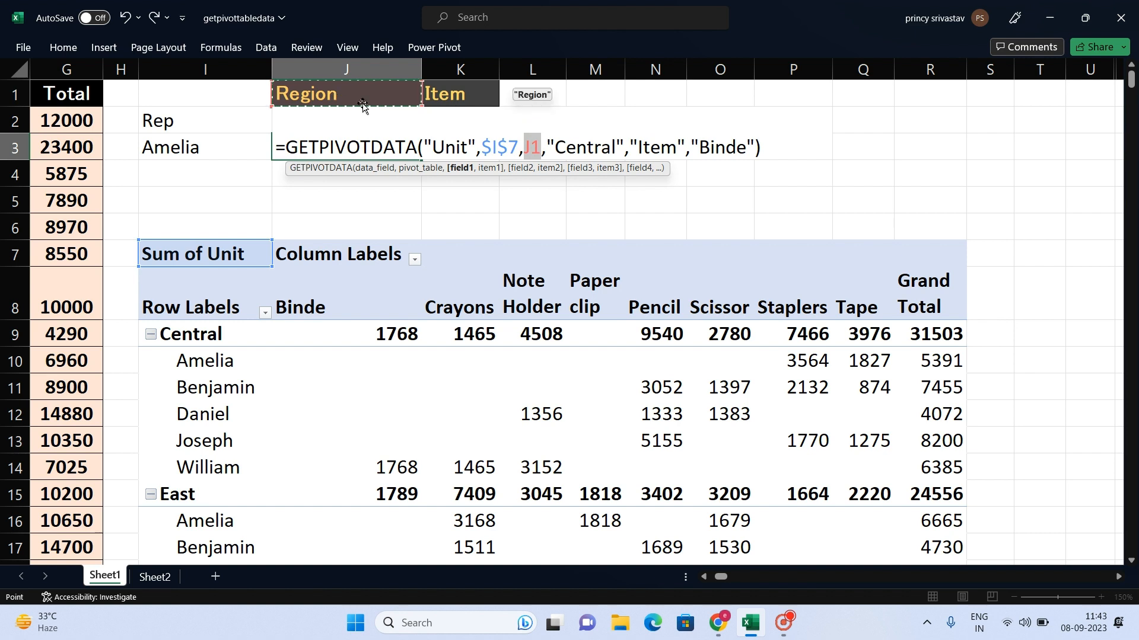
key("F4")
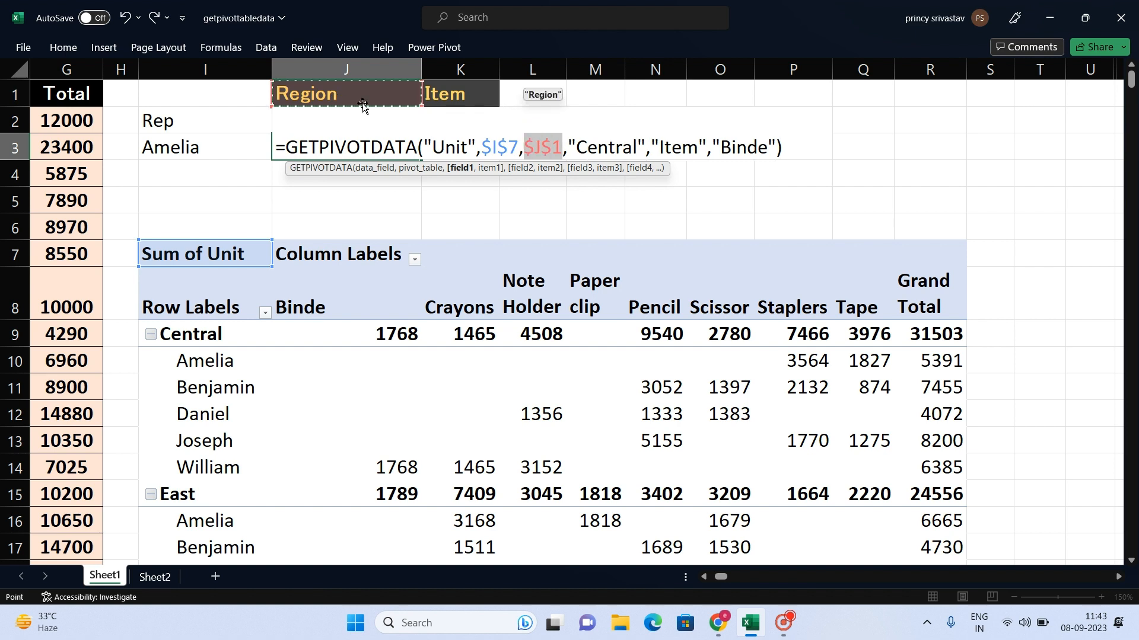
- Replace the "Central" item argument in the J3 formula with the absolute reference $J$2
left_click(646, 147)
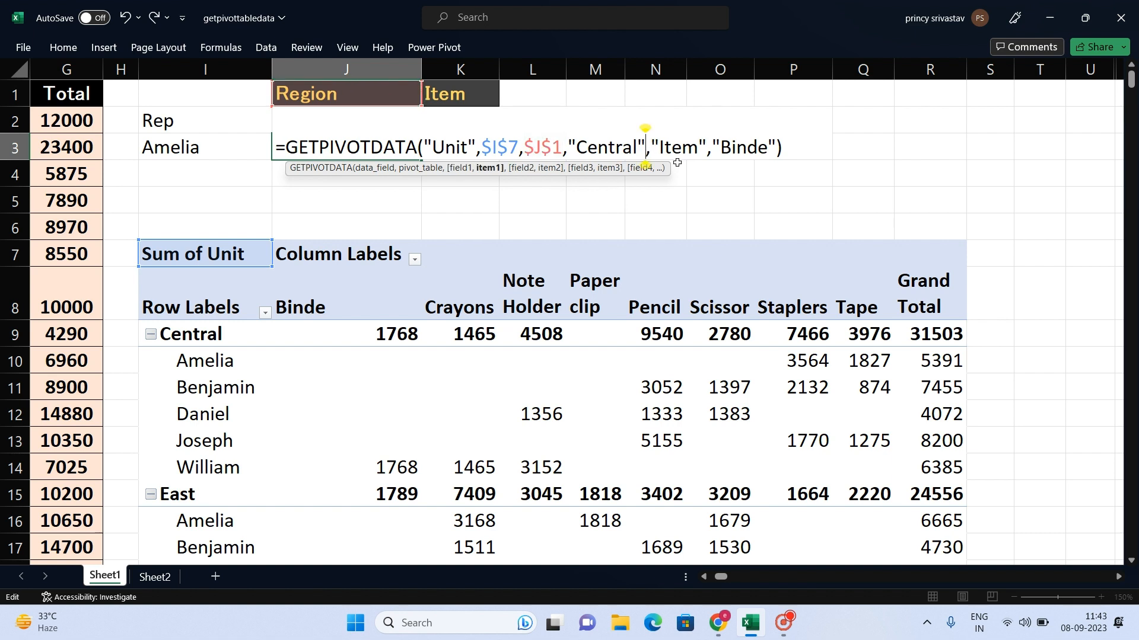
key("BackSpace")
key("BackSpace")
key("BackSpace")
key("BackSpace")
key("BackSpace")
key("BackSpace")
key("BackSpace")
key("BackSpace")
key("BackSpace")
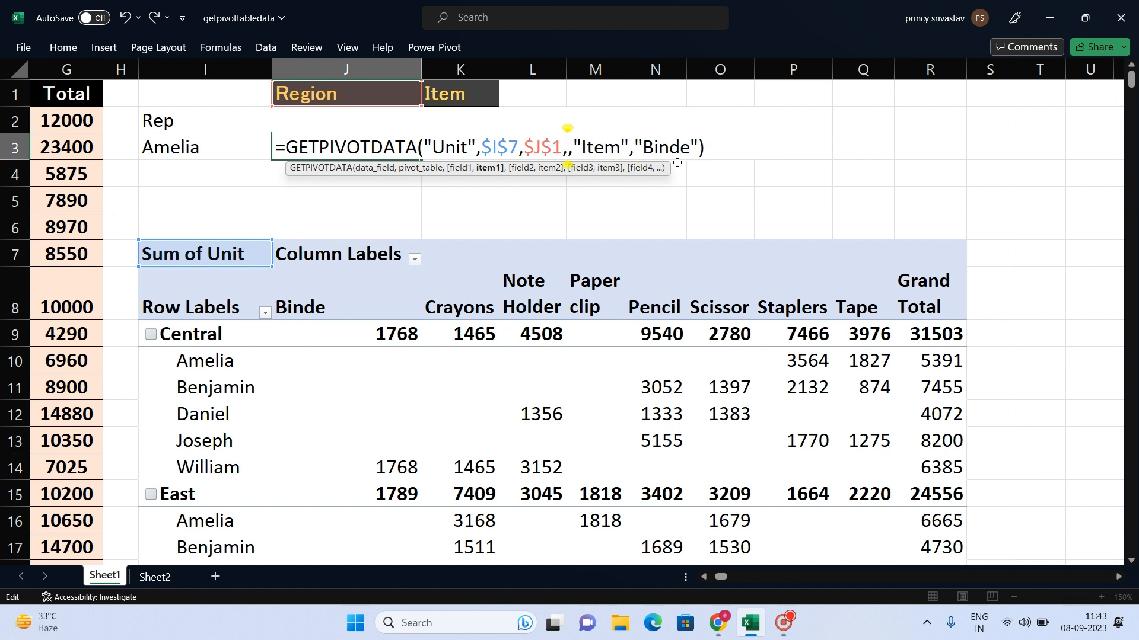
type("j2")
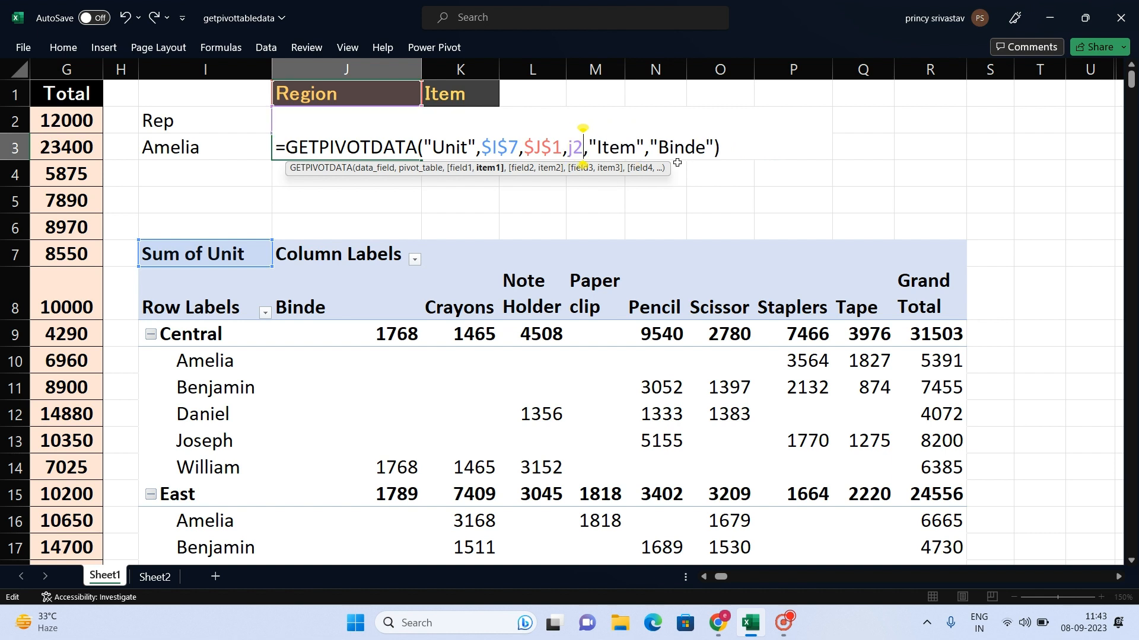
key("F4")
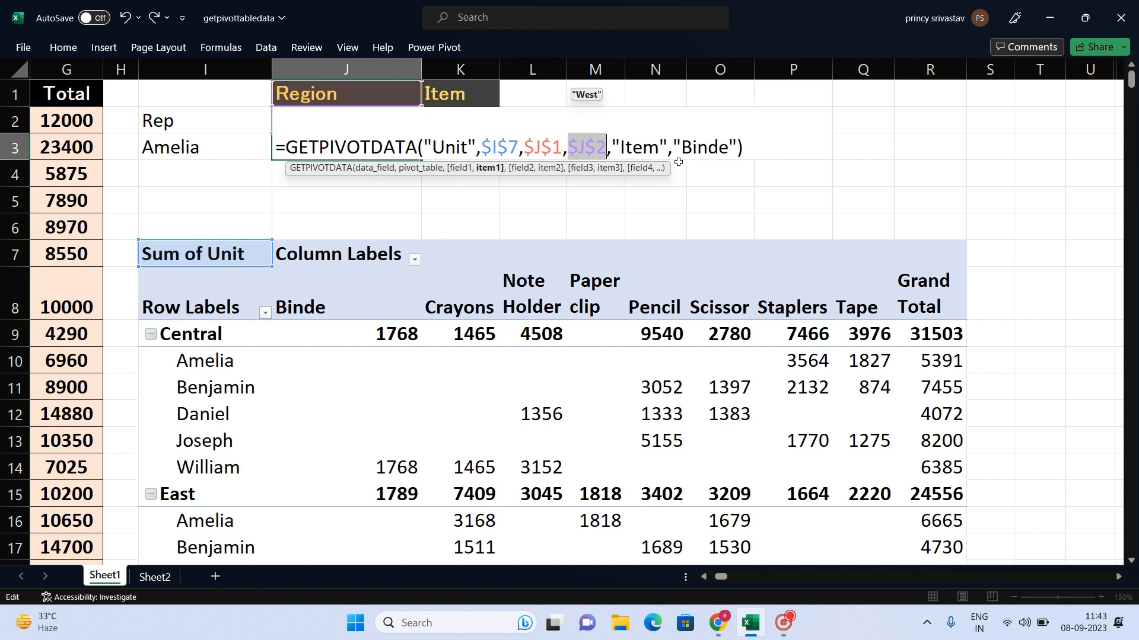
- Replace the "Item" field argument in the J3 formula with the absolute reference $K$1
left_click(679, 151)
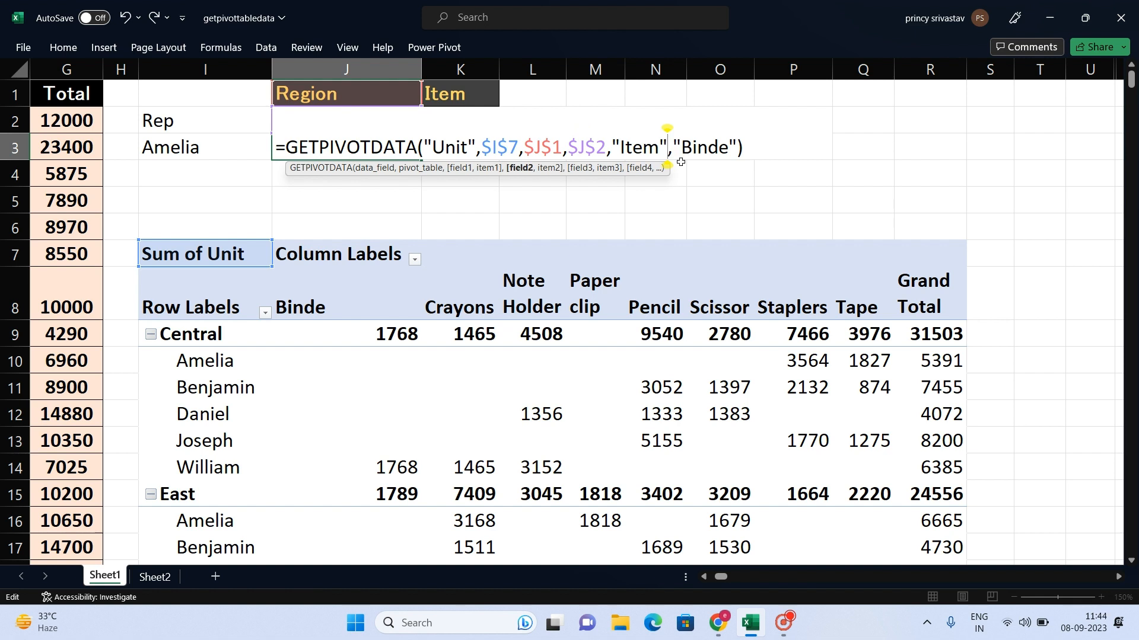
key("BackSpace")
key("BackSpace")
key("BackSpace")
key("BackSpace")
key("BackSpace")
key("BackSpace")
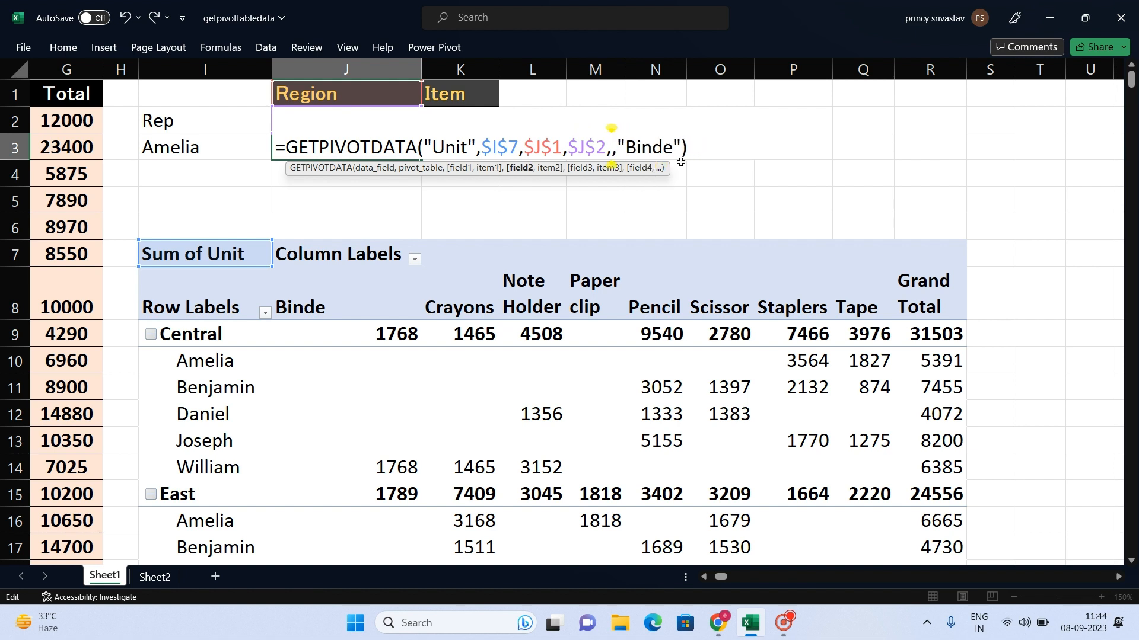
left_click(474, 99)
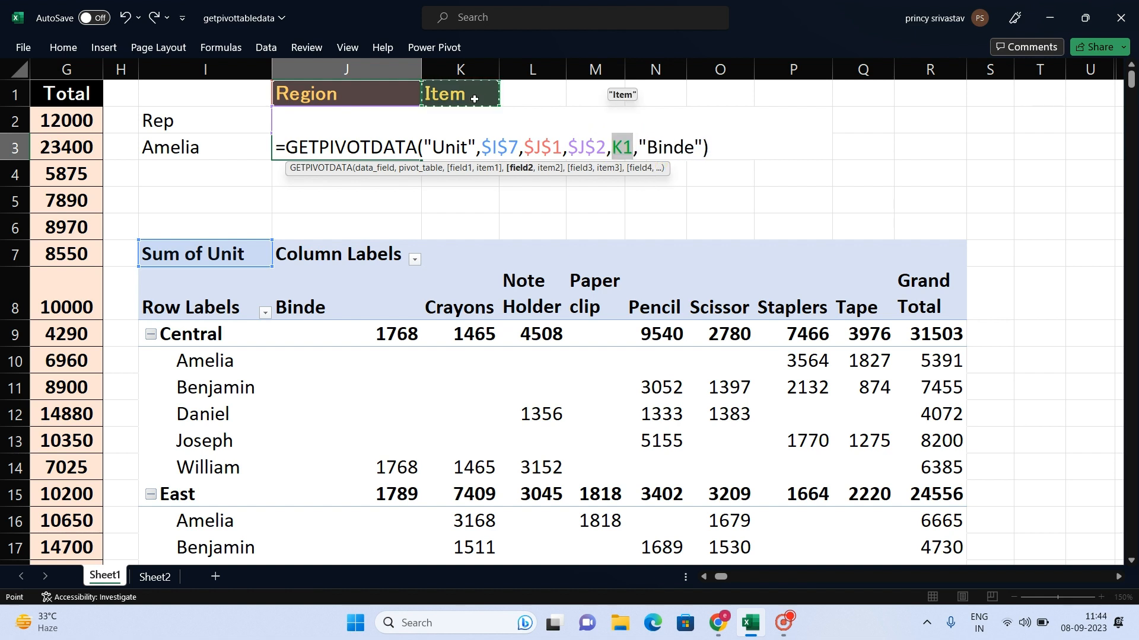
key("F4")
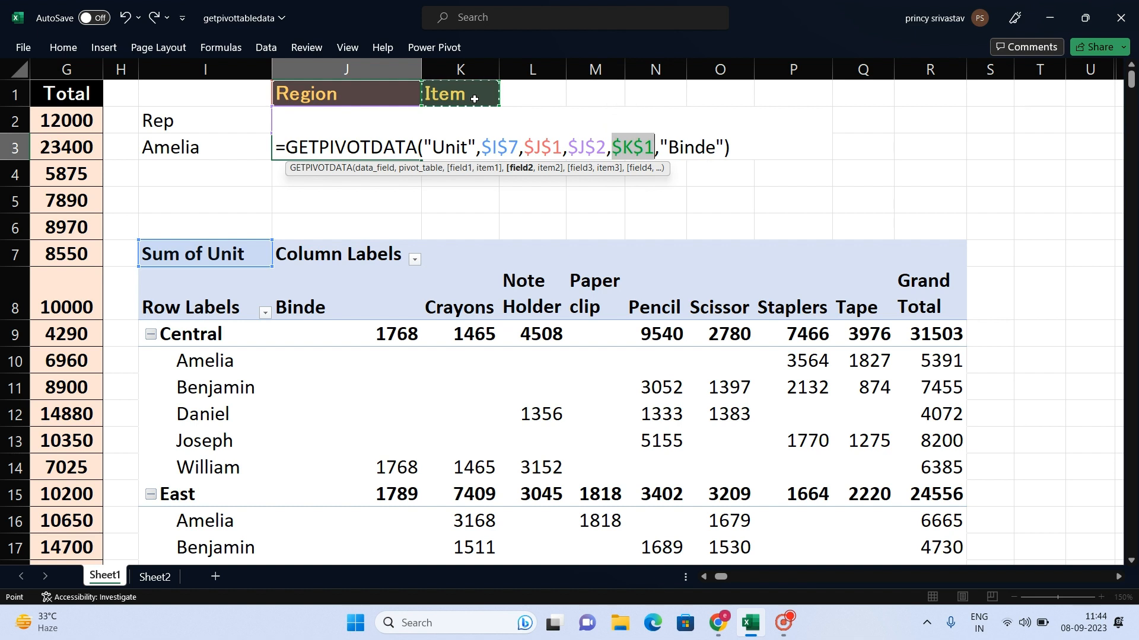
- Replace the "Binde" item argument in the J3 formula with the absolute reference $K$2 and commit the formula
left_click(726, 150)
key("BackSpace")
key("BackSpace")
key("BackSpace")
key("BackSpace")
key("BackSpace")
key("BackSpace")
key("BackSpace")
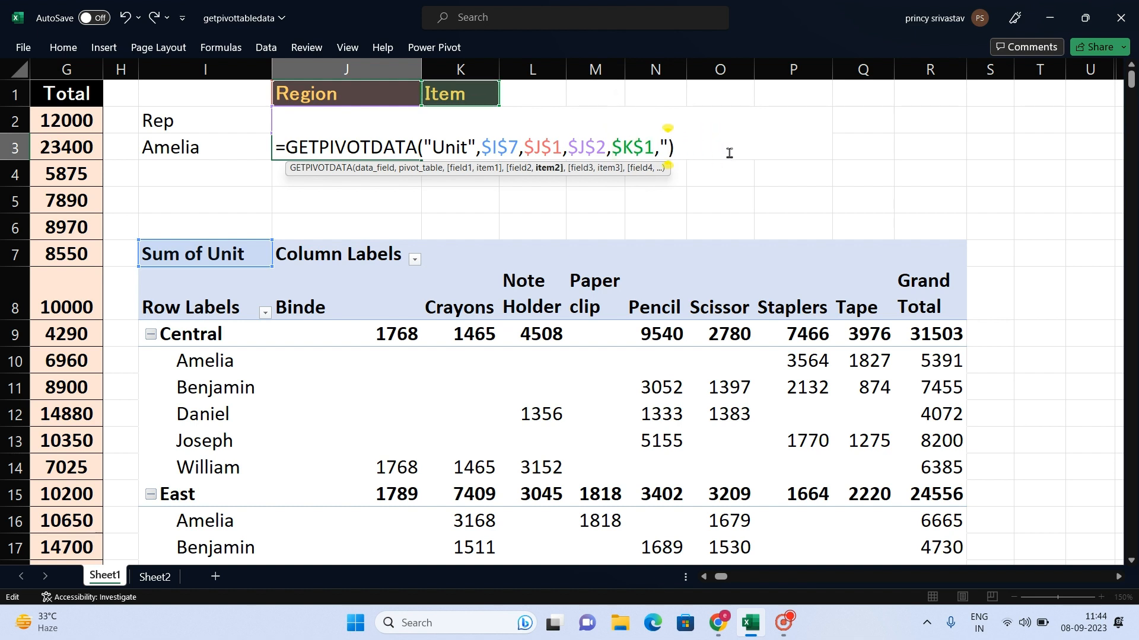
type("k2")
key("F4")
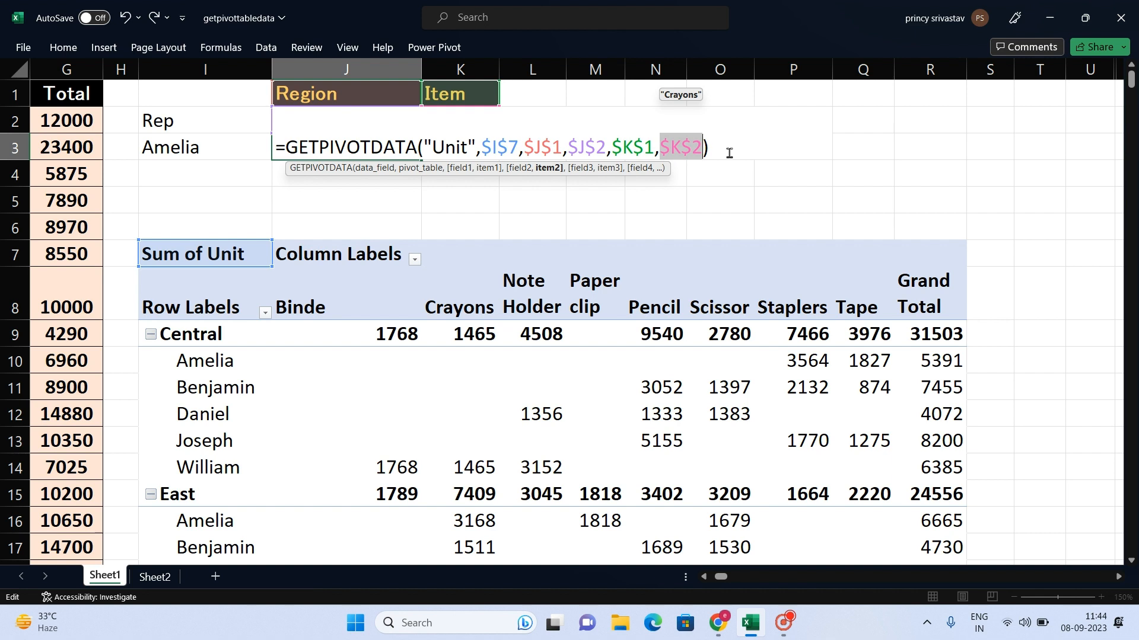
key("Return")
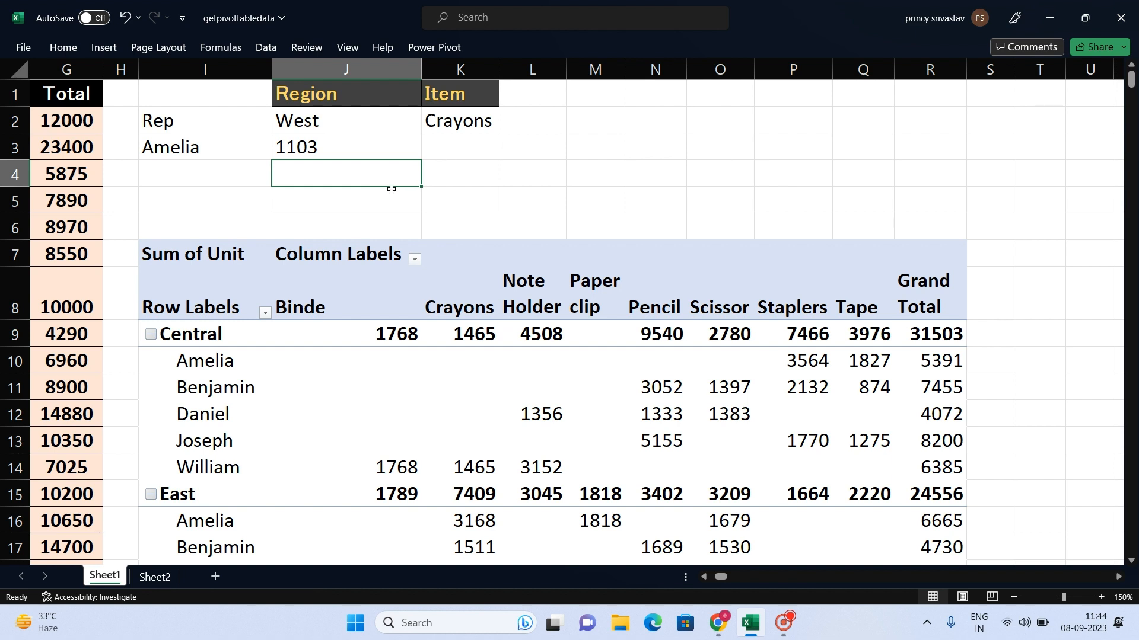
- Try a formula in J4 that references the Central total for Binde in J9, and discard it
type("=")
left_click(336, 332)
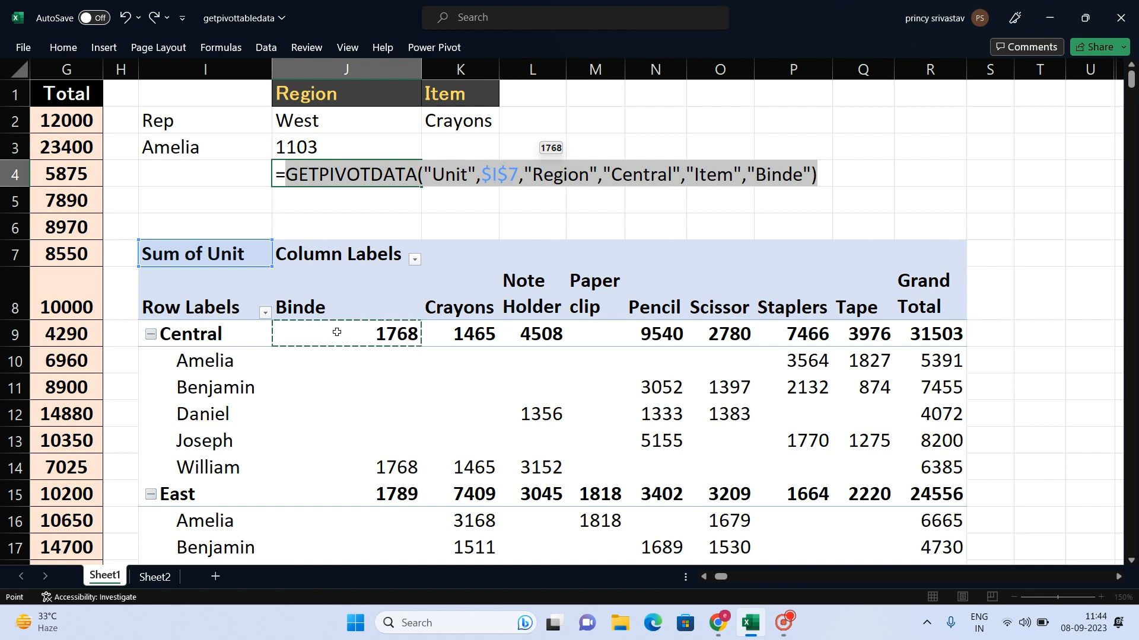
key("Escape")
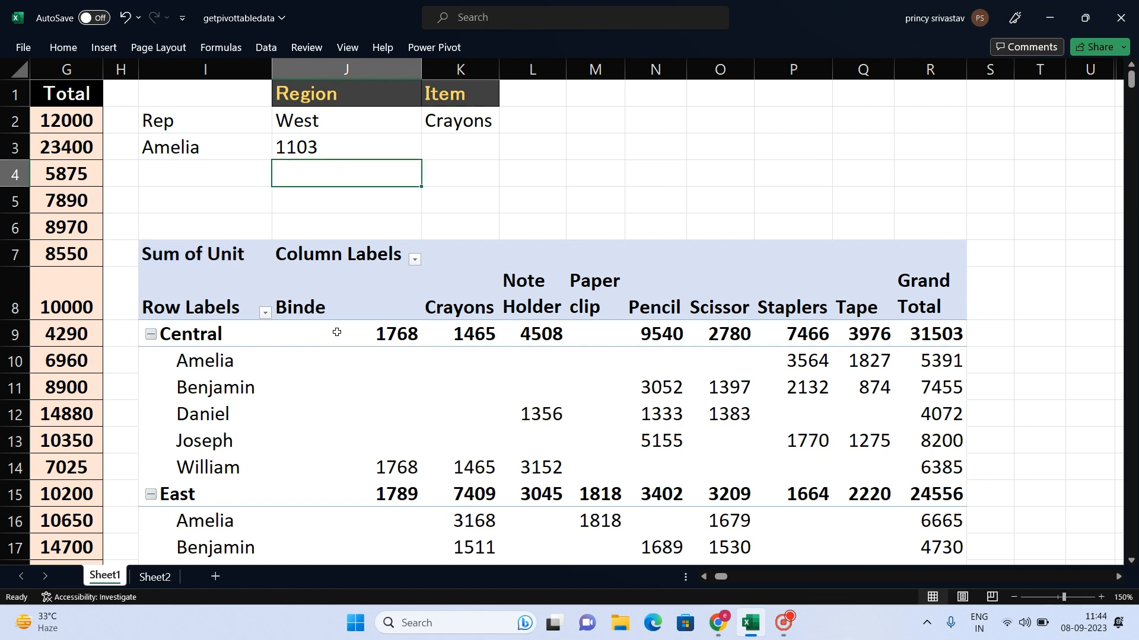
- Turn off the Generate GetPivotData option for the Sheet1 pivot table and check its setting
left_click(703, 575)
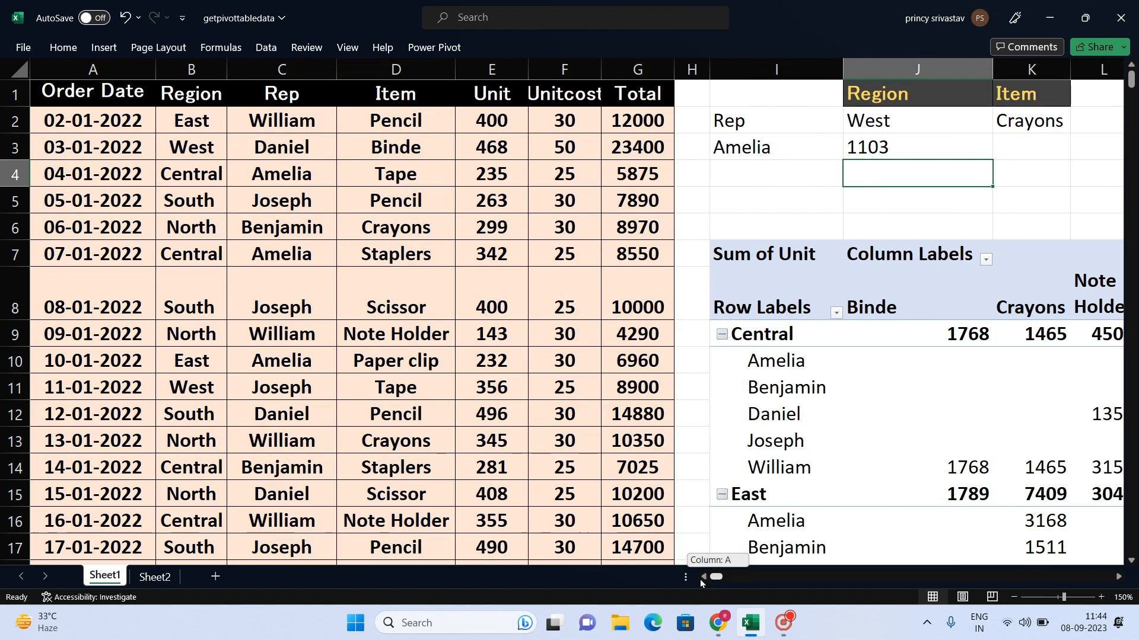
left_click(775, 280)
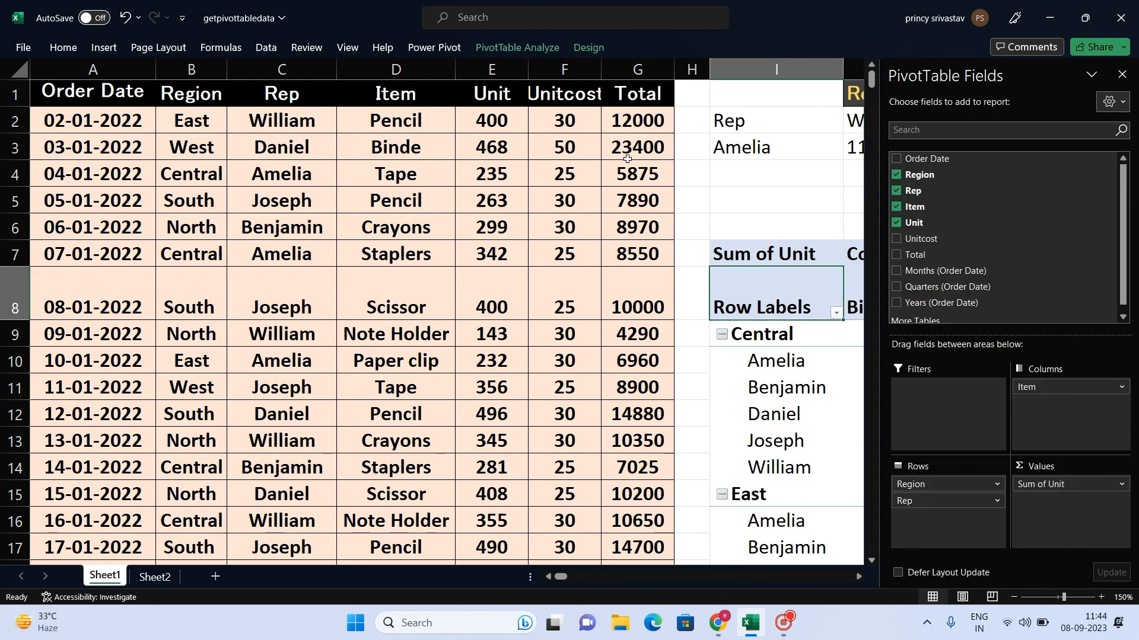
left_click(508, 47)
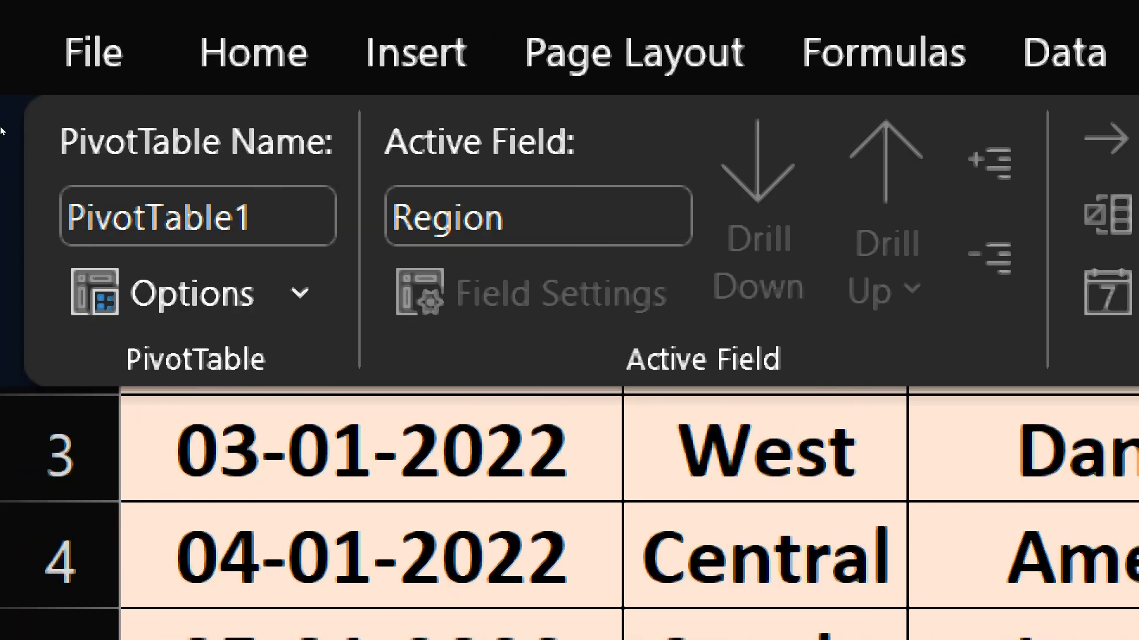
left_click(300, 294)
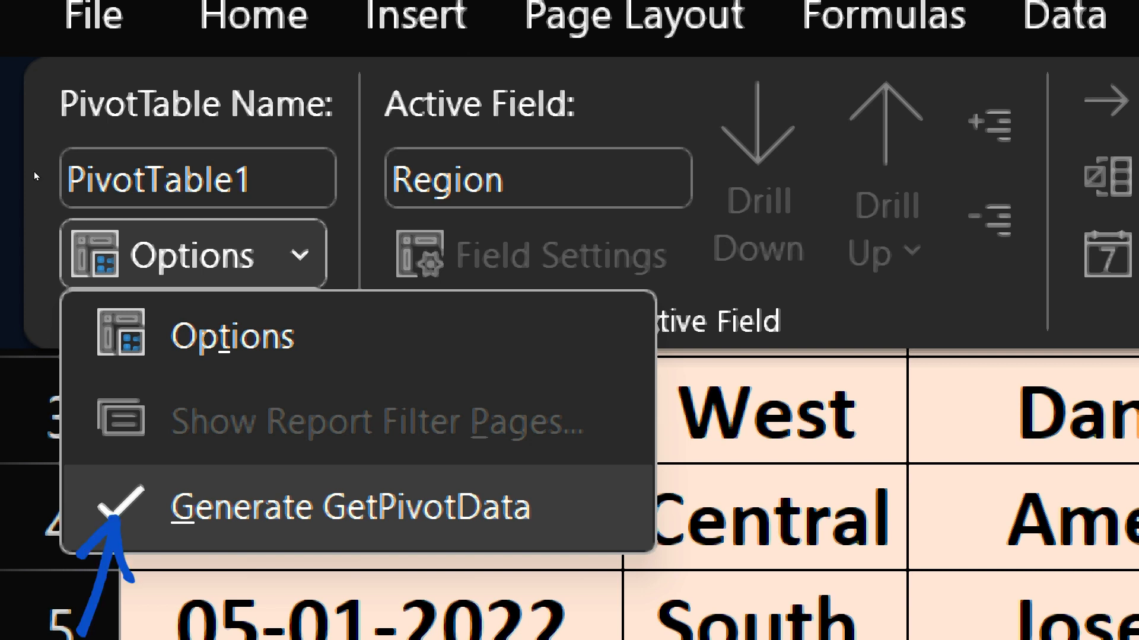
left_click(135, 486)
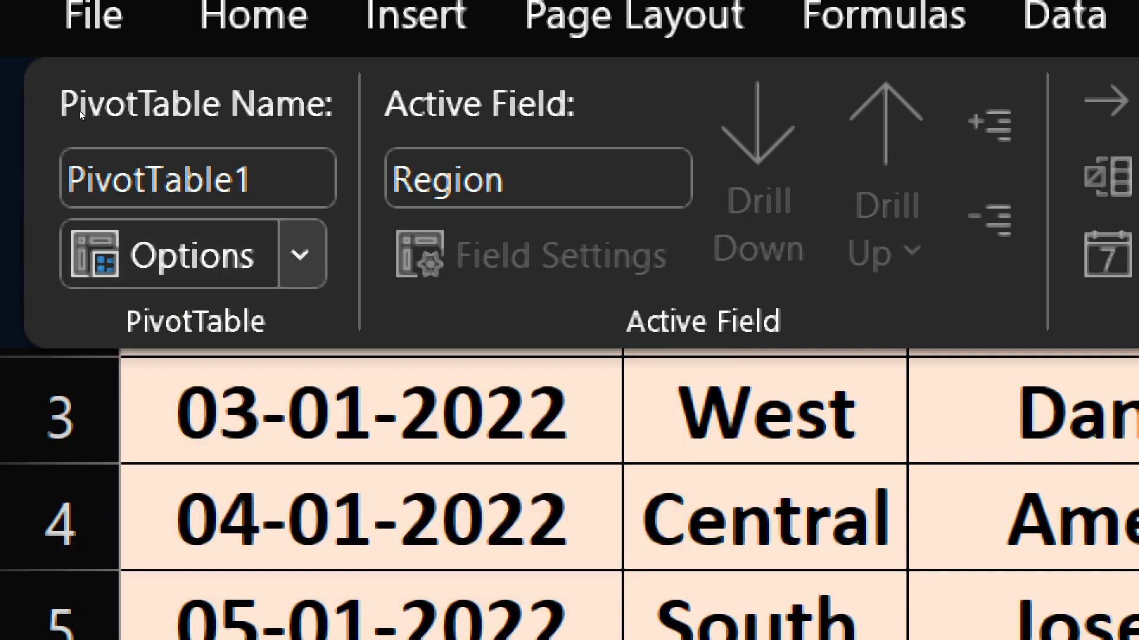
left_click(308, 254)
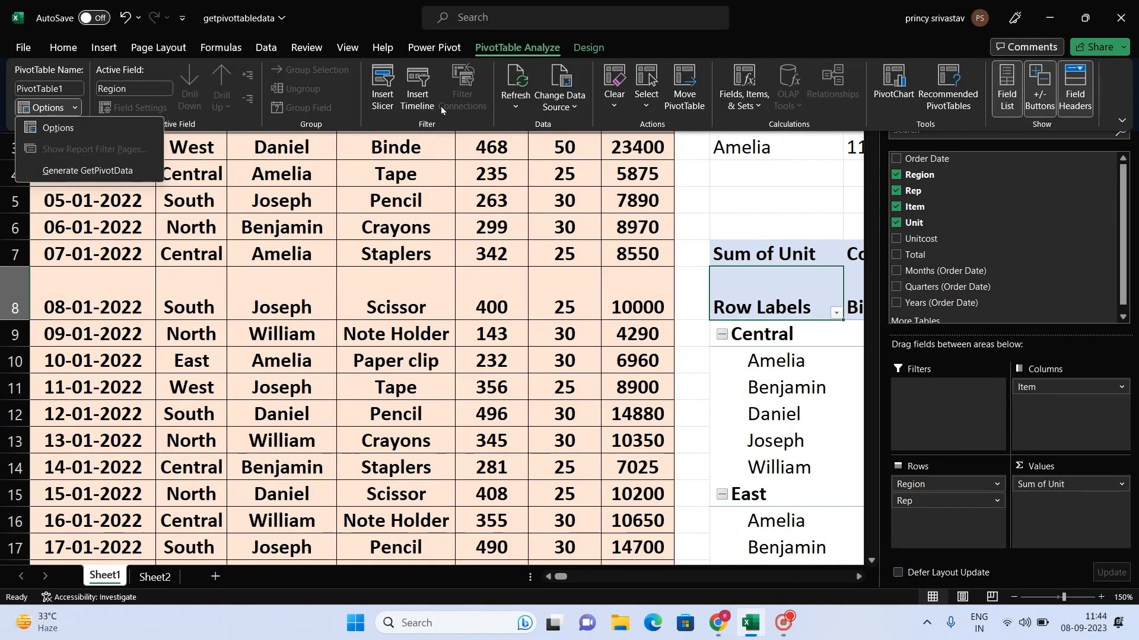
left_click(729, 195)
key("ctrl+F1")
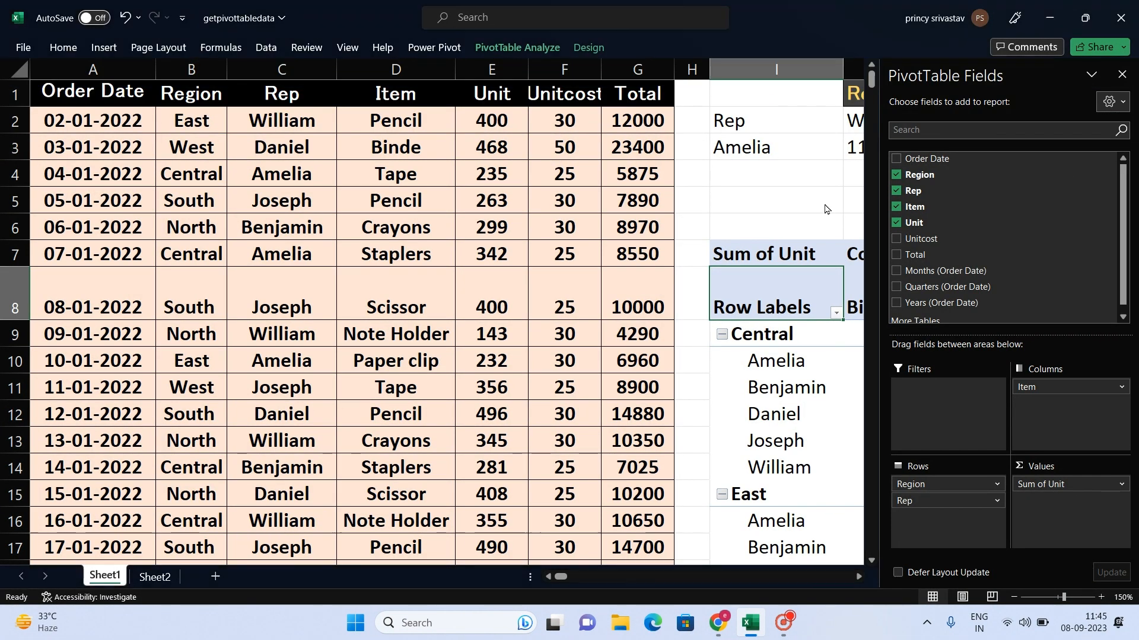
- Try a formula in J5 that references J9 with Generate GetPivotData off, and discard it
left_click(823, 204)
key("Right")
key("Right")
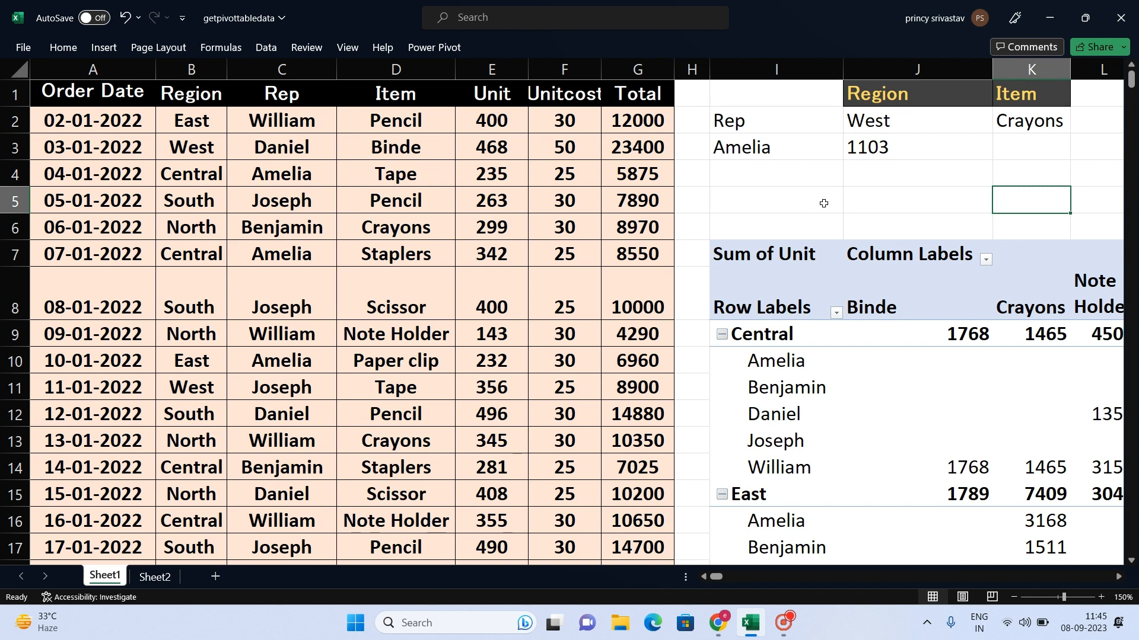
key("Left")
type("=")
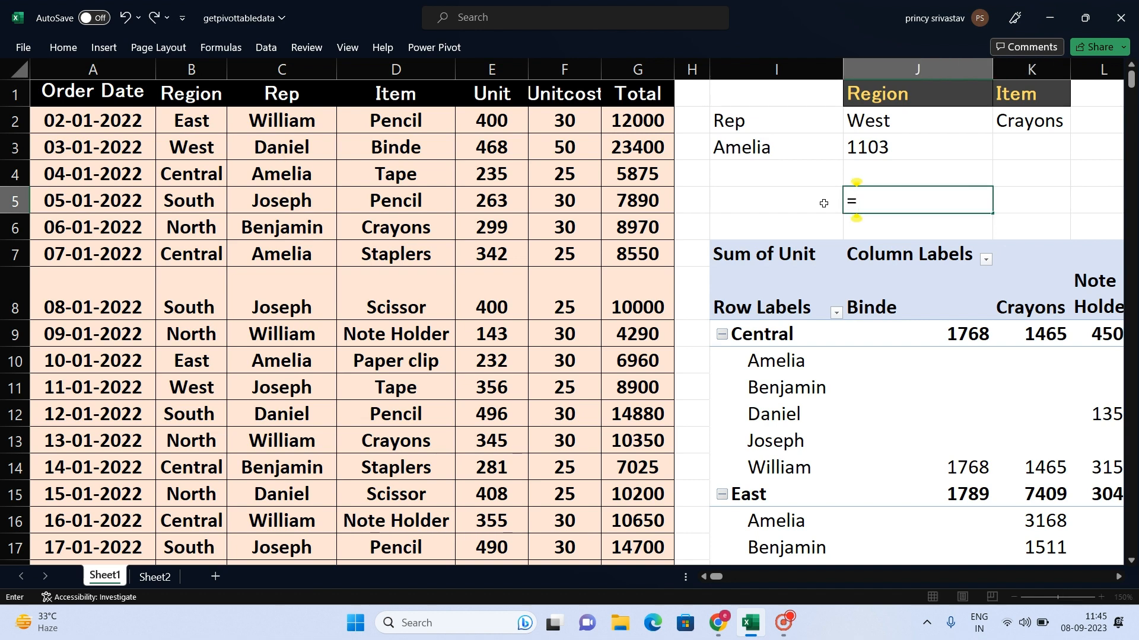
left_click(947, 334)
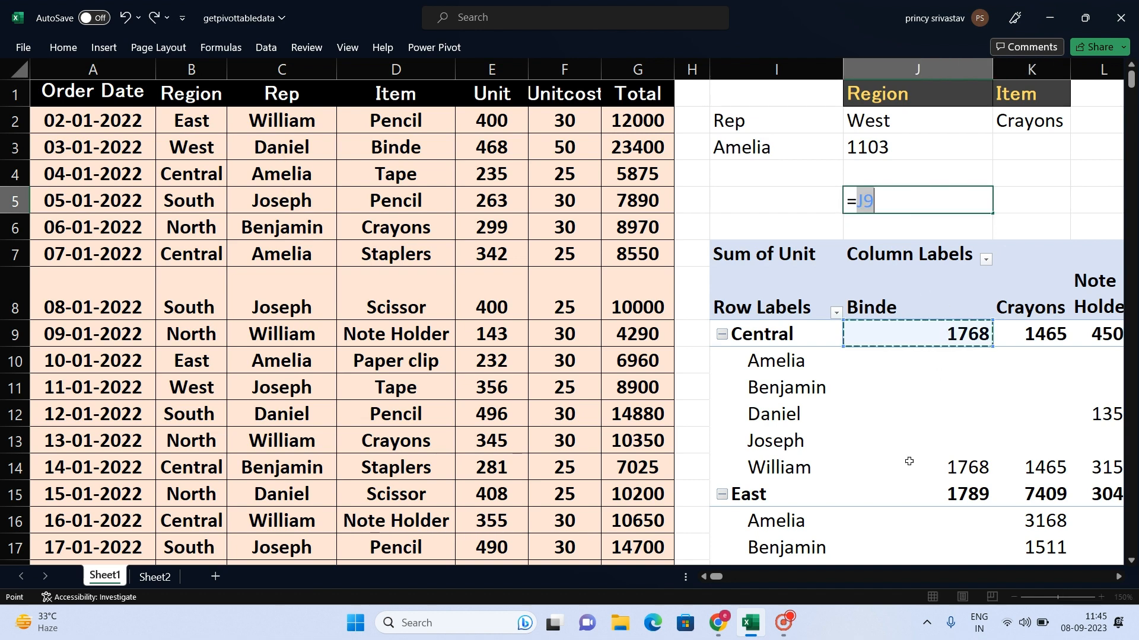
triple_click(1119, 577)
key("BackSpace")
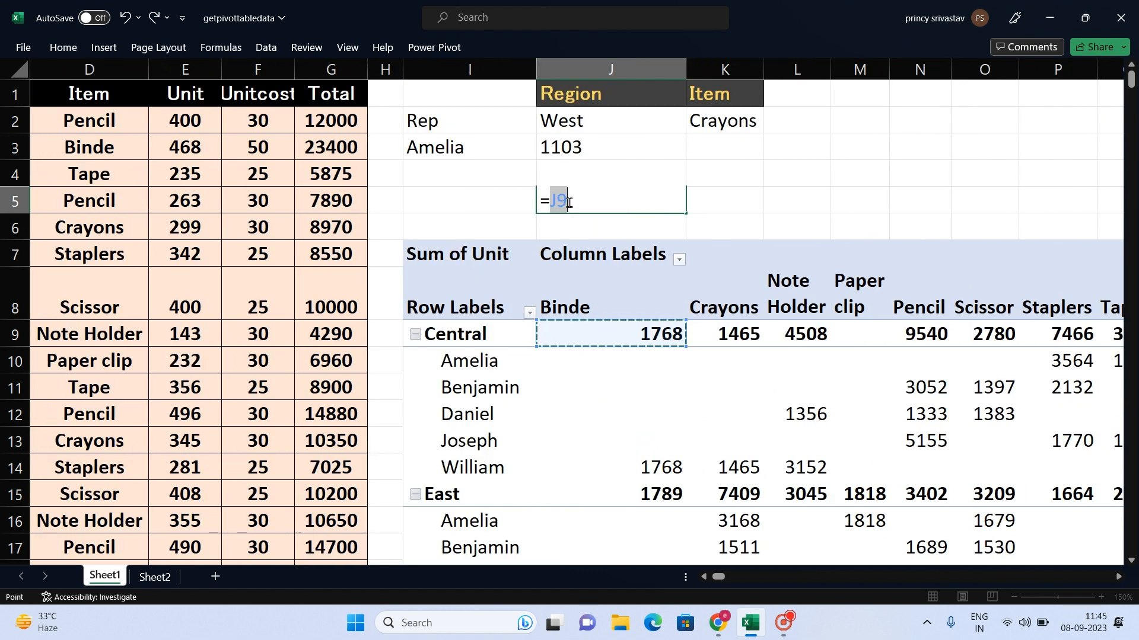
key("Escape")
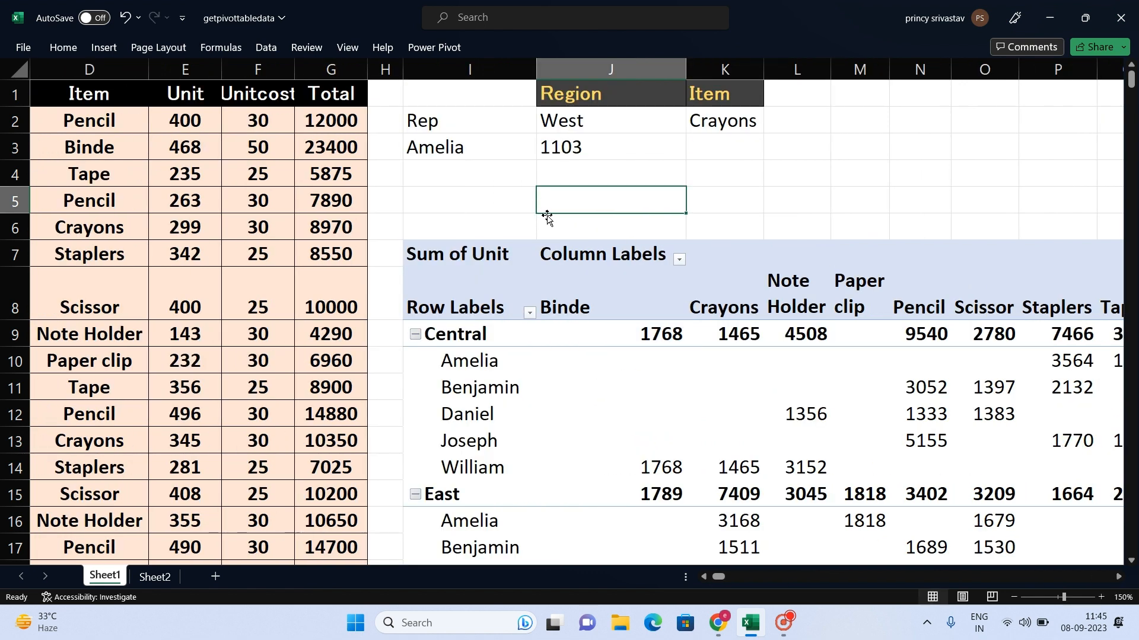
- Turn the Generate GetPivotData option back on for the Sheet1 pivot table and check its setting
left_click(524, 277)
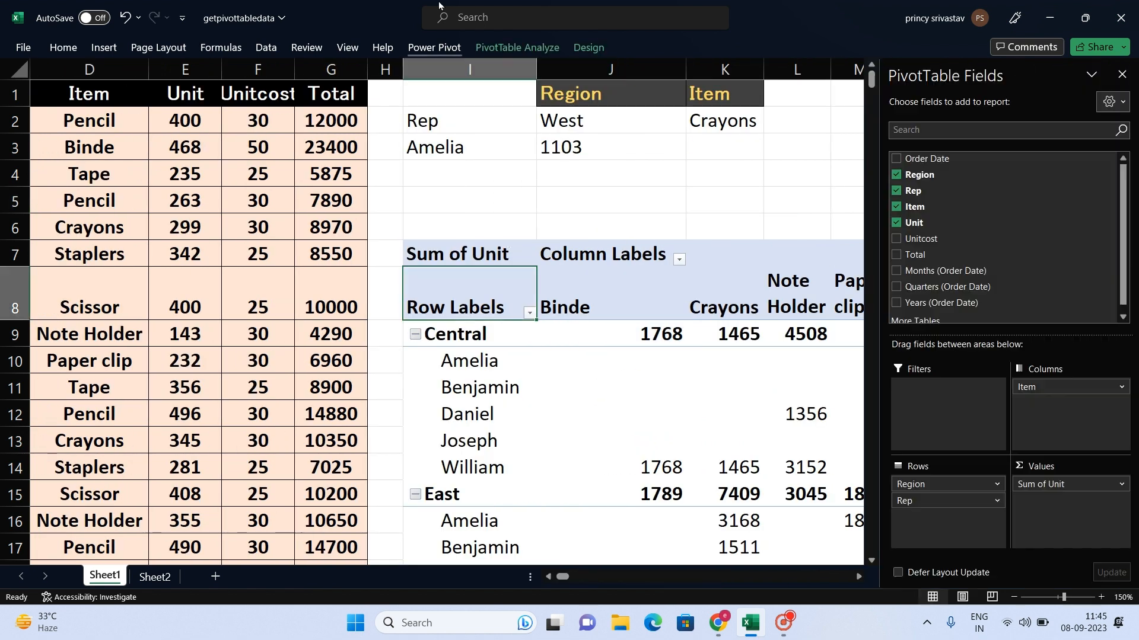
left_click(513, 48)
left_click(42, 108)
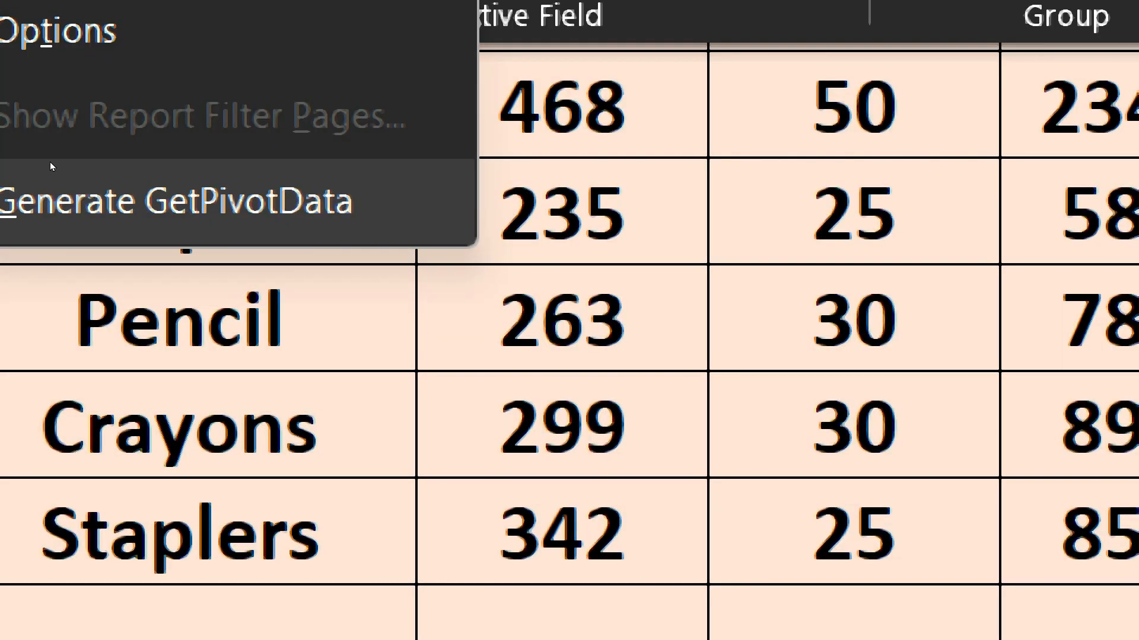
left_click(50, 174)
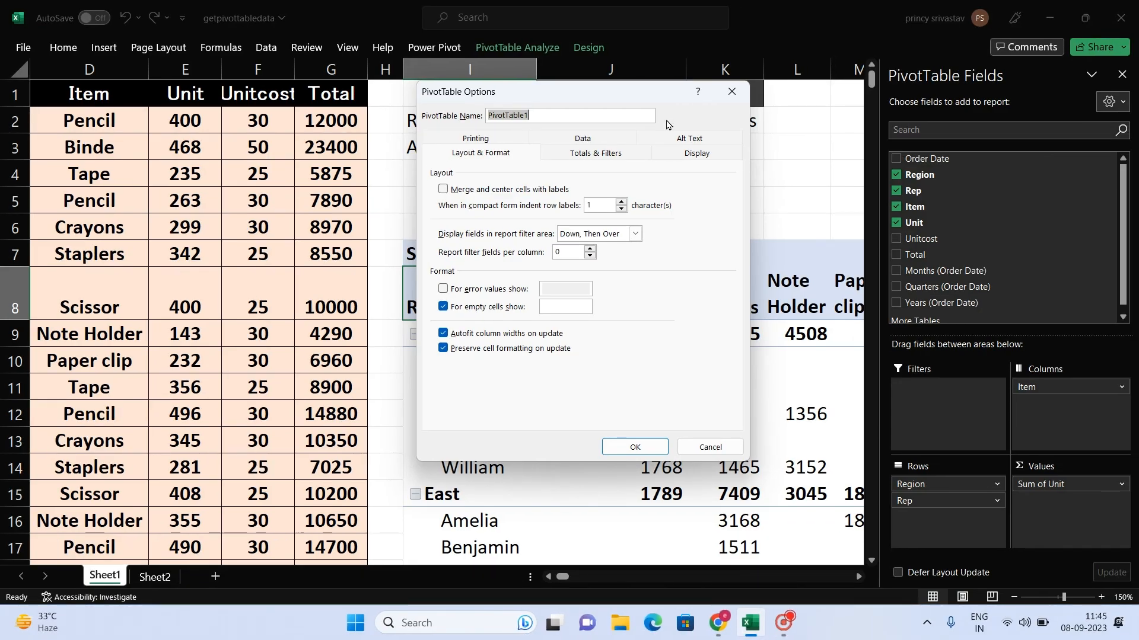
left_click(732, 92)
left_click(517, 47)
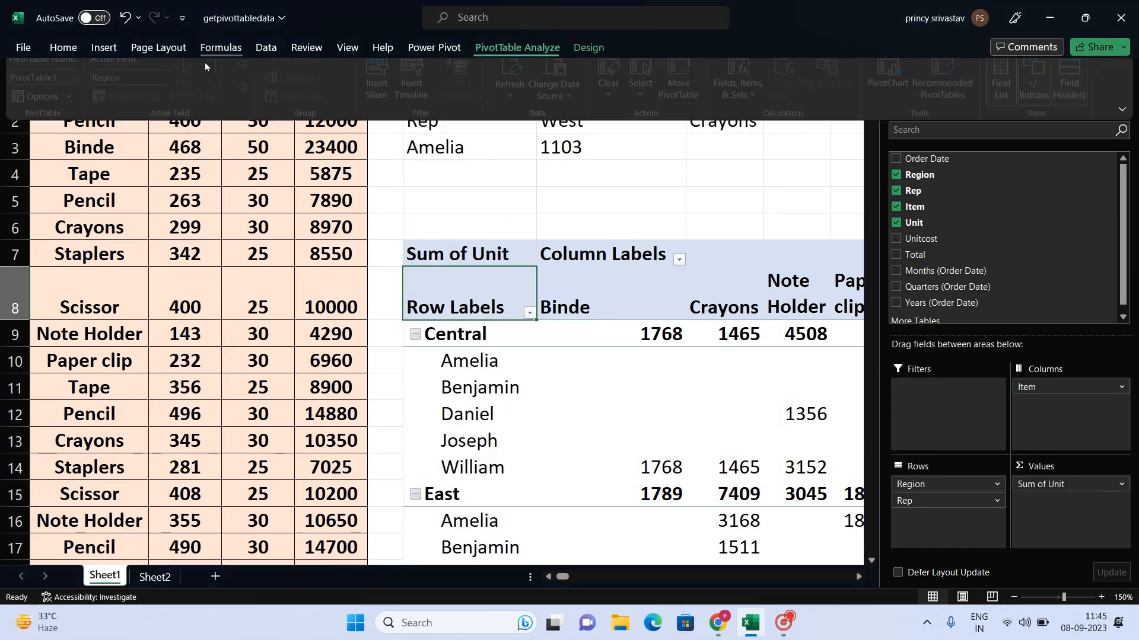
left_click(75, 109)
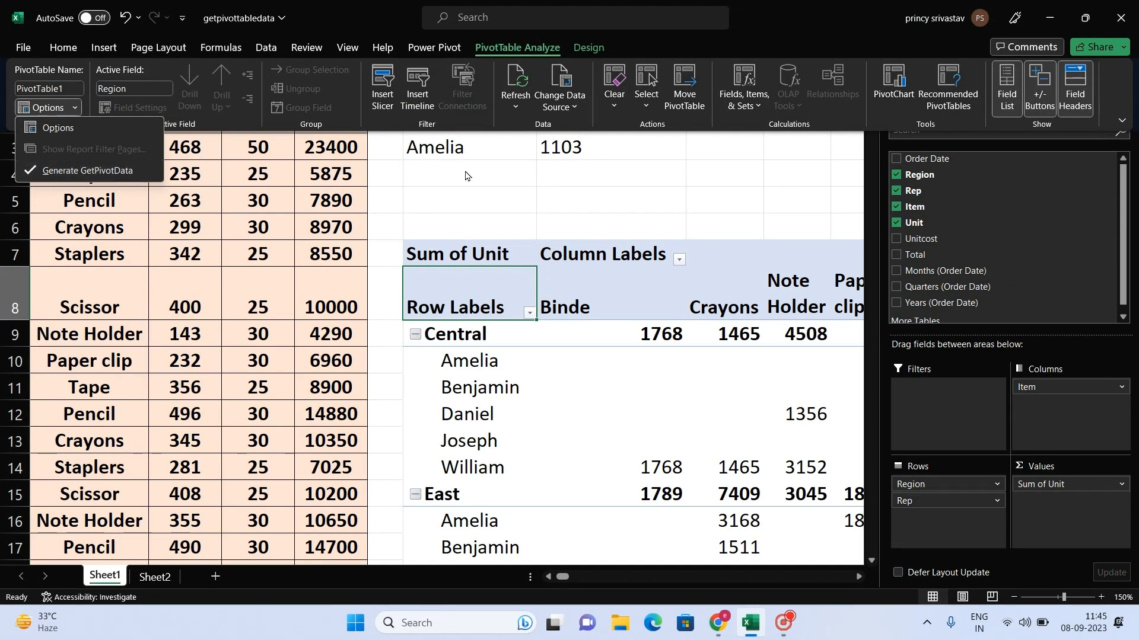
left_click(622, 179)
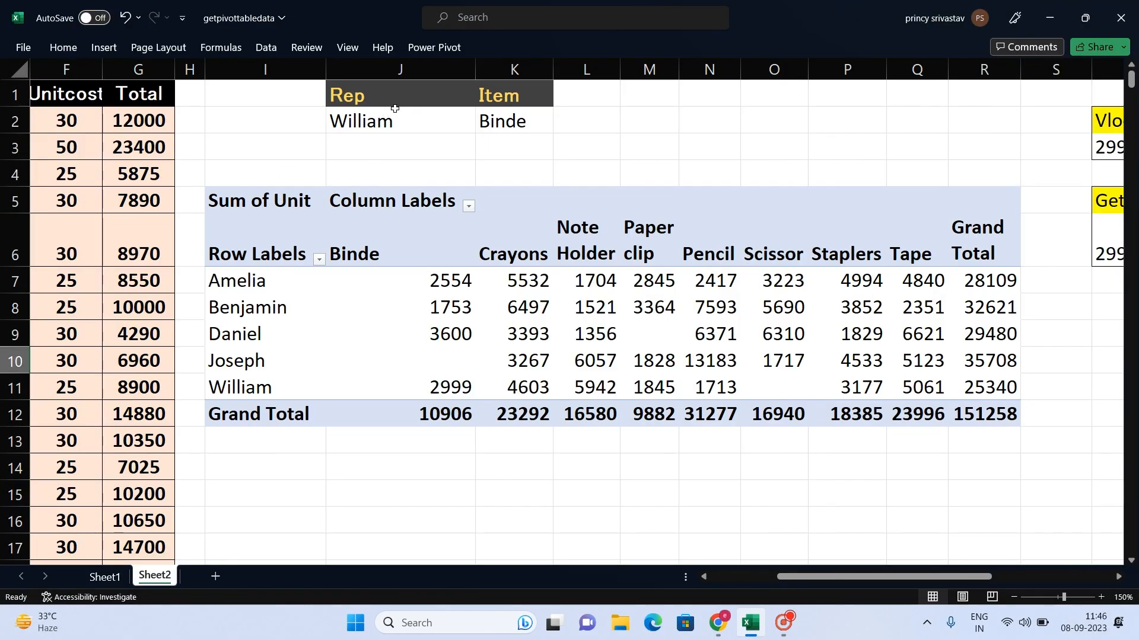
- Examine the rep-by-item pivot table on Sheet2, selecting the whole table and its Crayons column
left_click(233, 201)
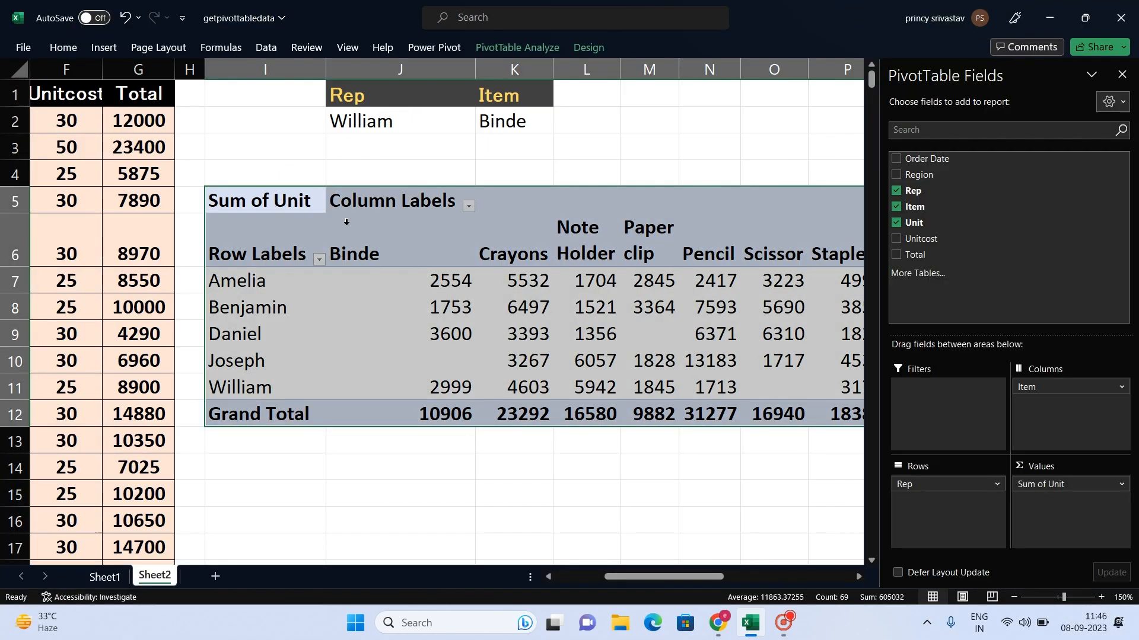
left_click(460, 217)
left_click(547, 225)
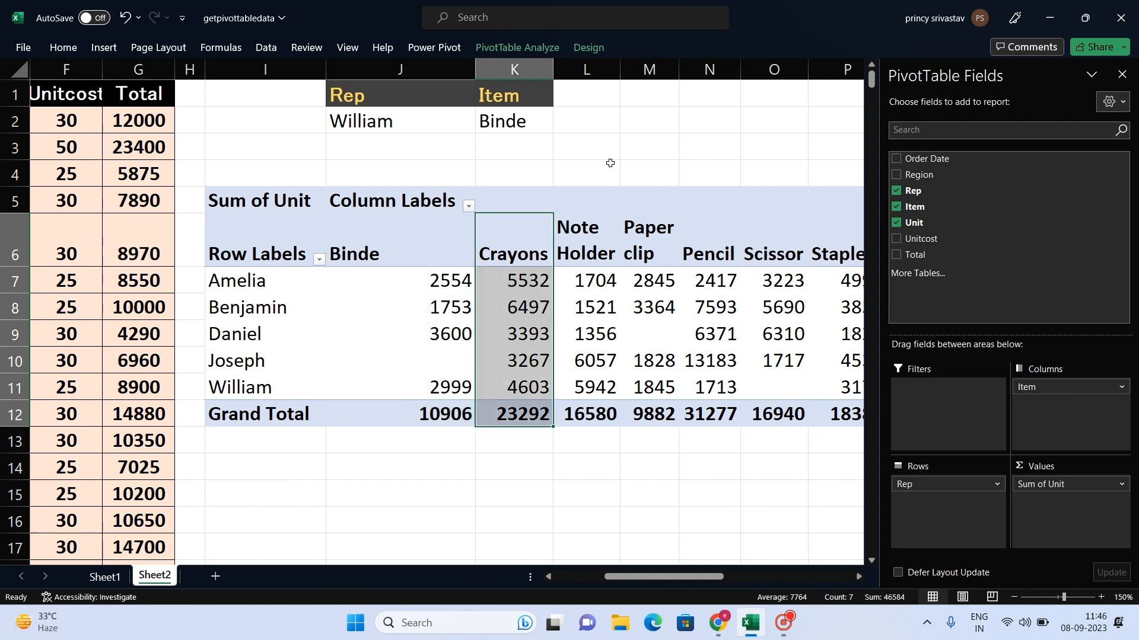
left_click(637, 146)
key("Right")
key("Right")
key("Right")
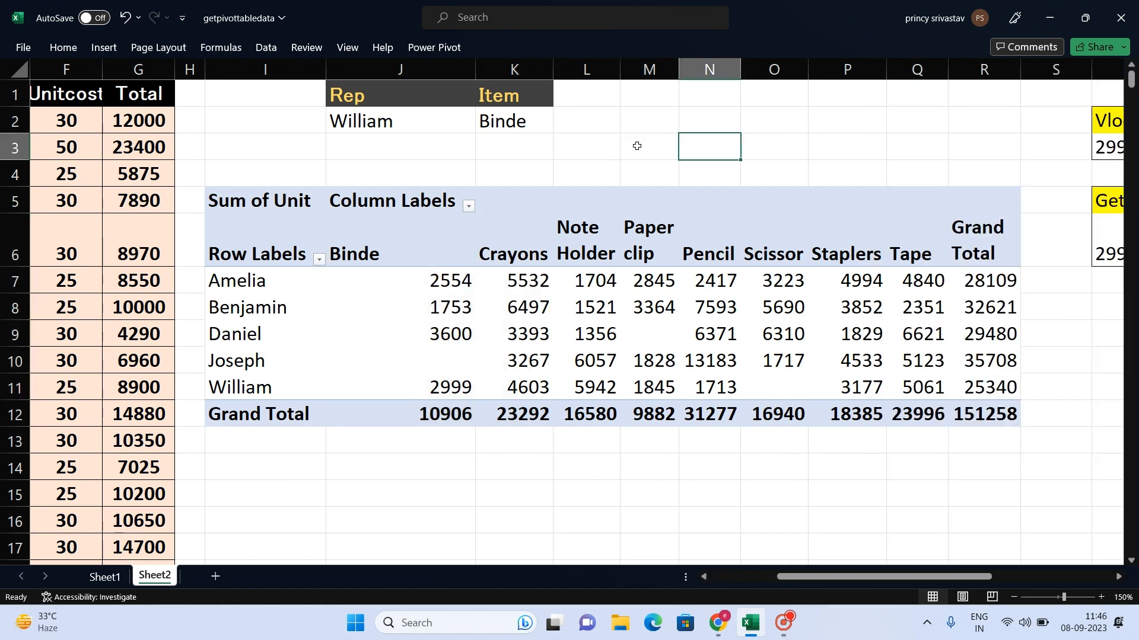
- Compare the Vlookup + Match result in T3 and the GetPivotData result in T6 against the selections in J2:K2
left_click_drag(832, 576, 886, 577)
left_click(870, 153)
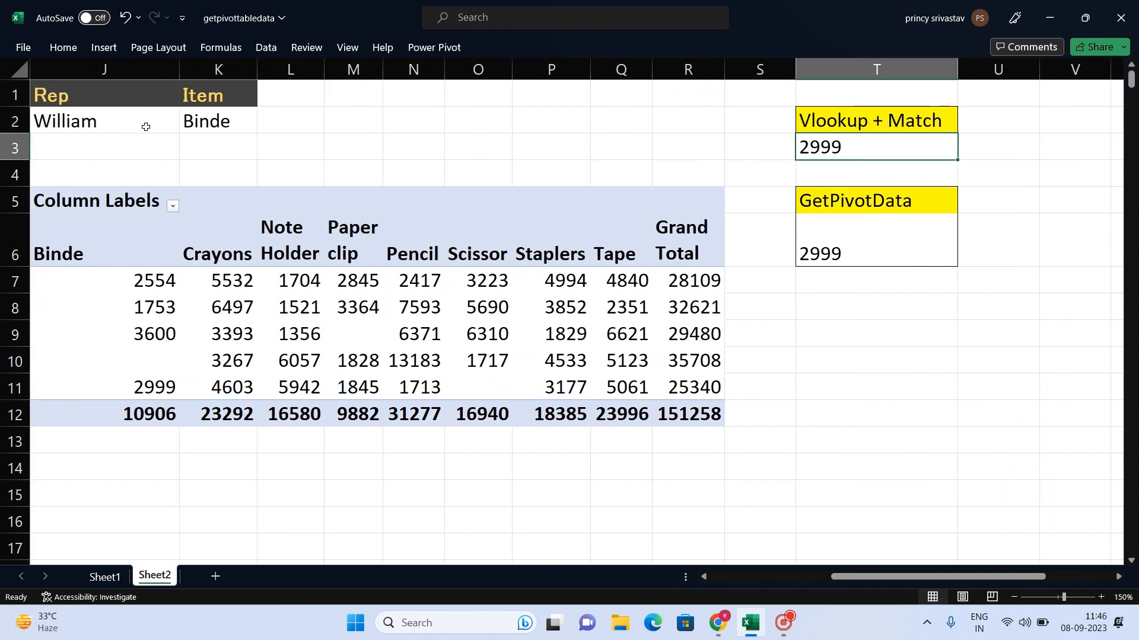
left_click_drag(92, 122, 185, 129)
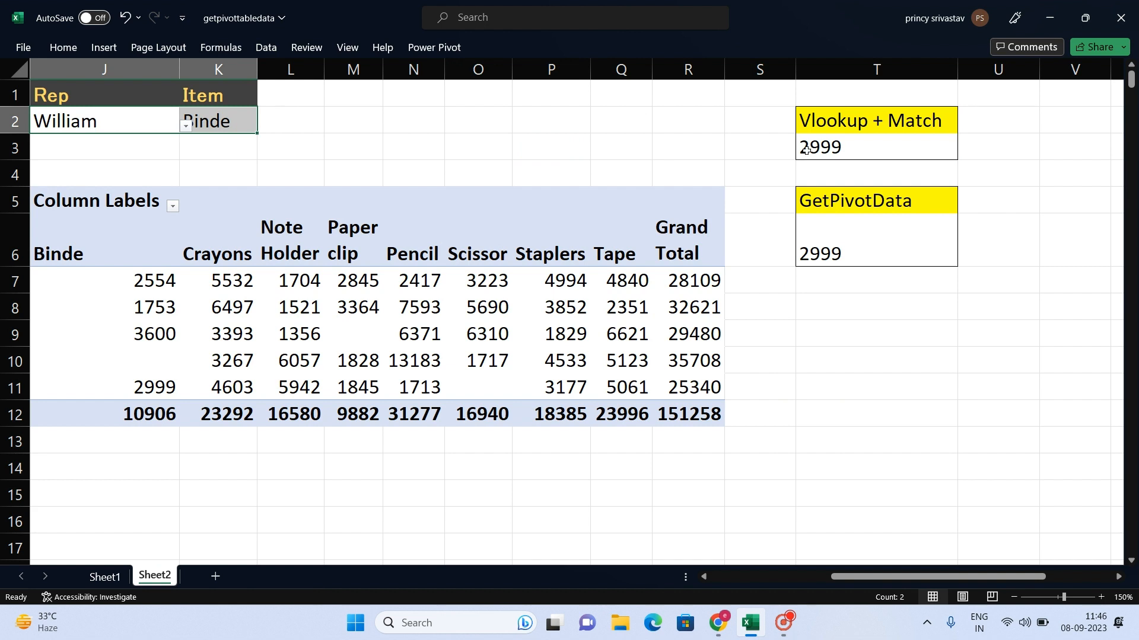
left_click(828, 250)
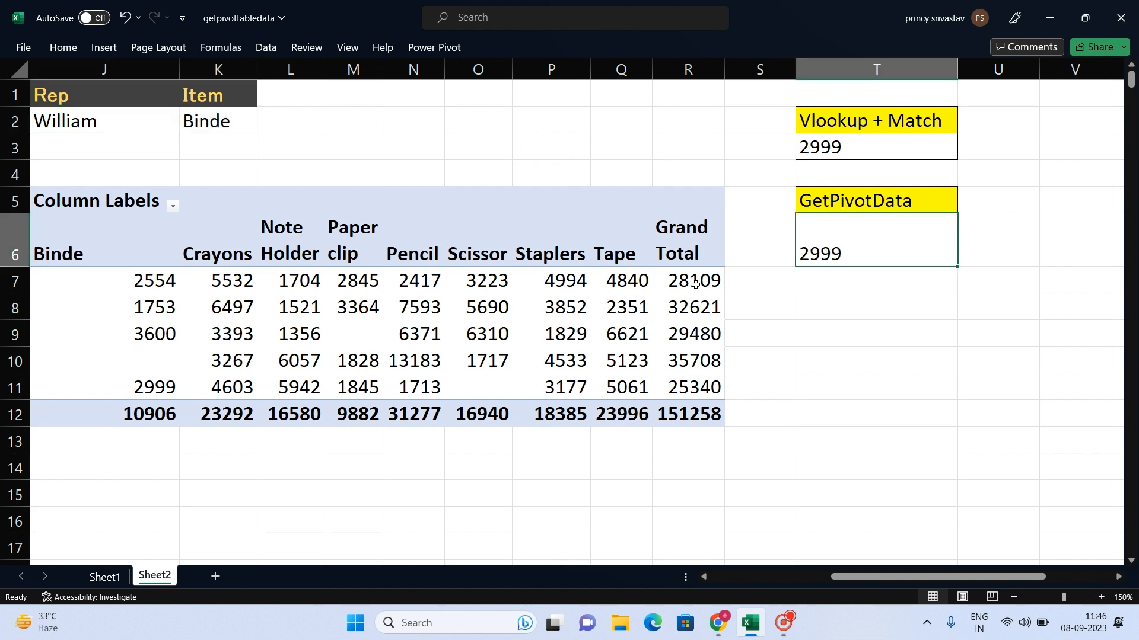
key("Left")
key("Left")
key("Left")
key("Left")
key("Left")
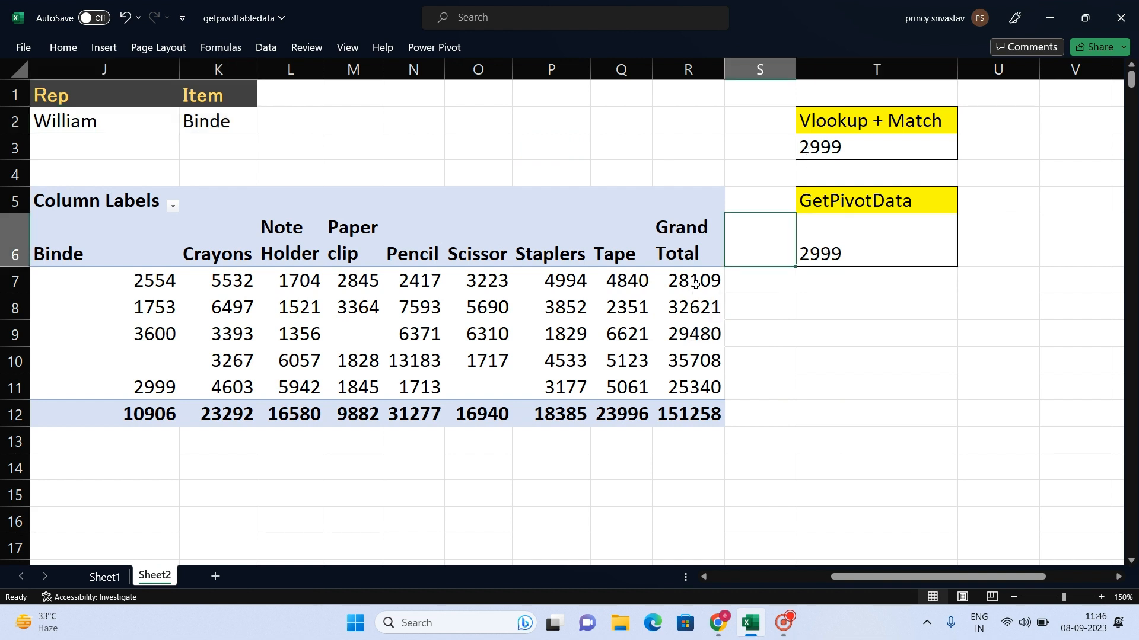
- Select the whole Sheet2 pivot table from its Sum of Unit corner and review its rows and columns
left_click(57, 246)
left_click_drag(706, 579, 664, 581)
left_click_drag(248, 202, 725, 426)
left_click_drag(706, 577, 676, 577)
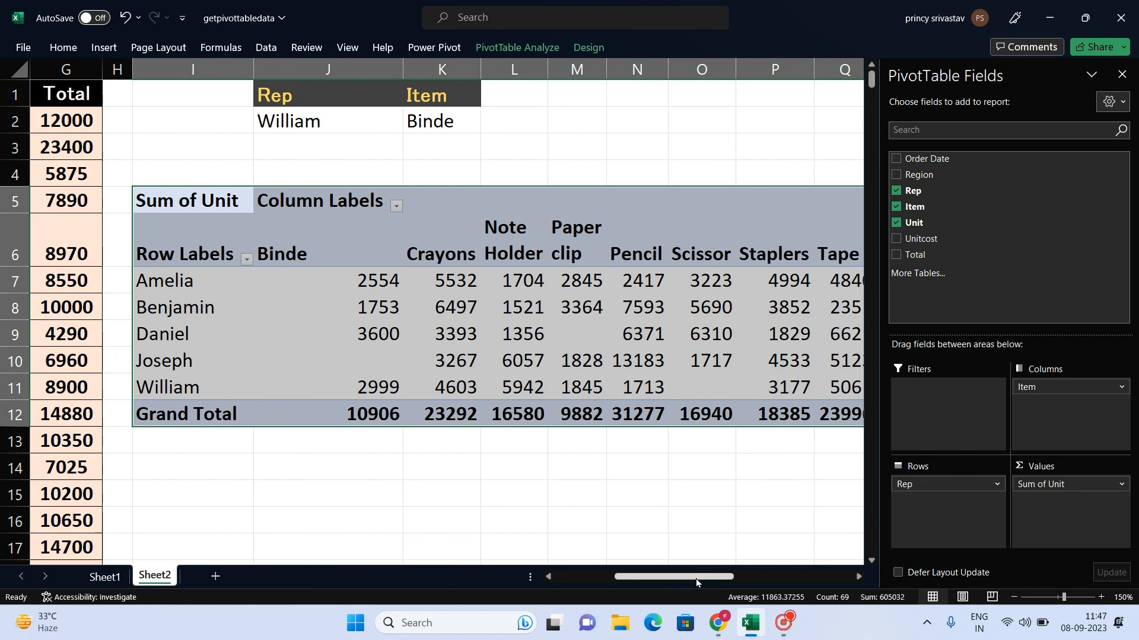
- Inspect the Vlookup + Match formula in T3 and the GETPIVOTDATA formula in T6 without changing either
left_click_drag(696, 579, 755, 579)
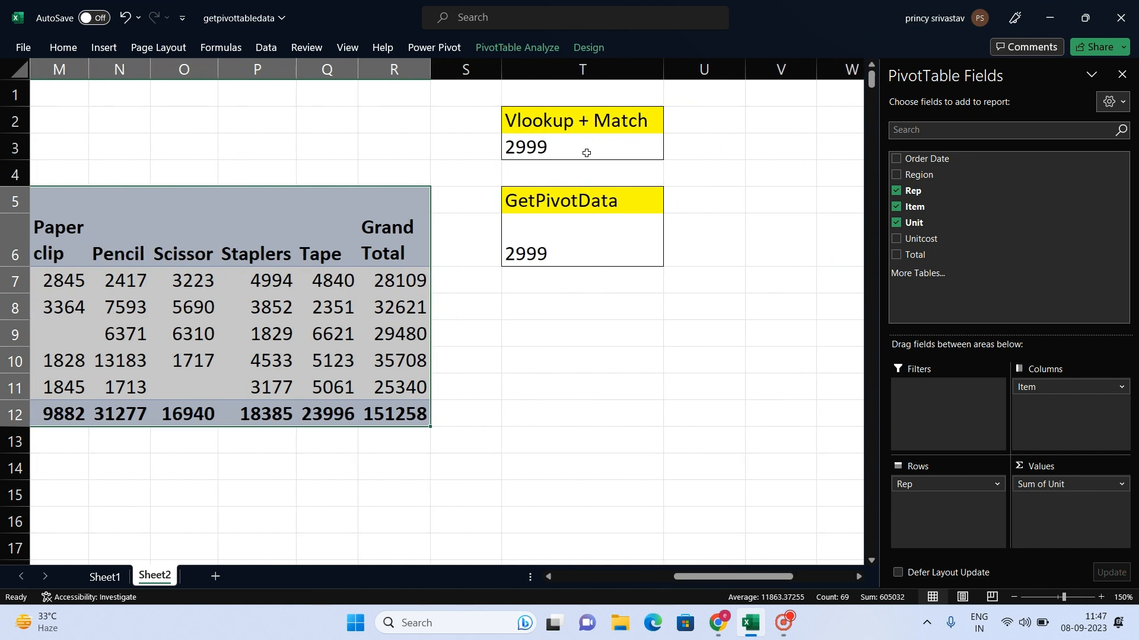
left_click(586, 153)
left_click(584, 245)
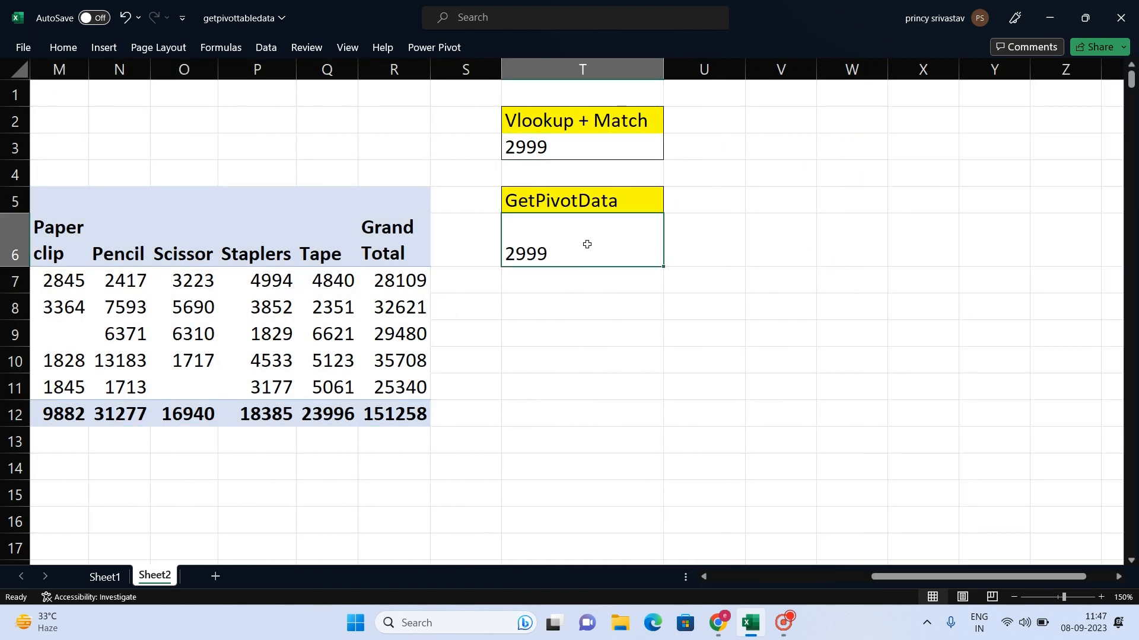
left_click_drag(892, 577, 880, 579)
double_click(640, 147)
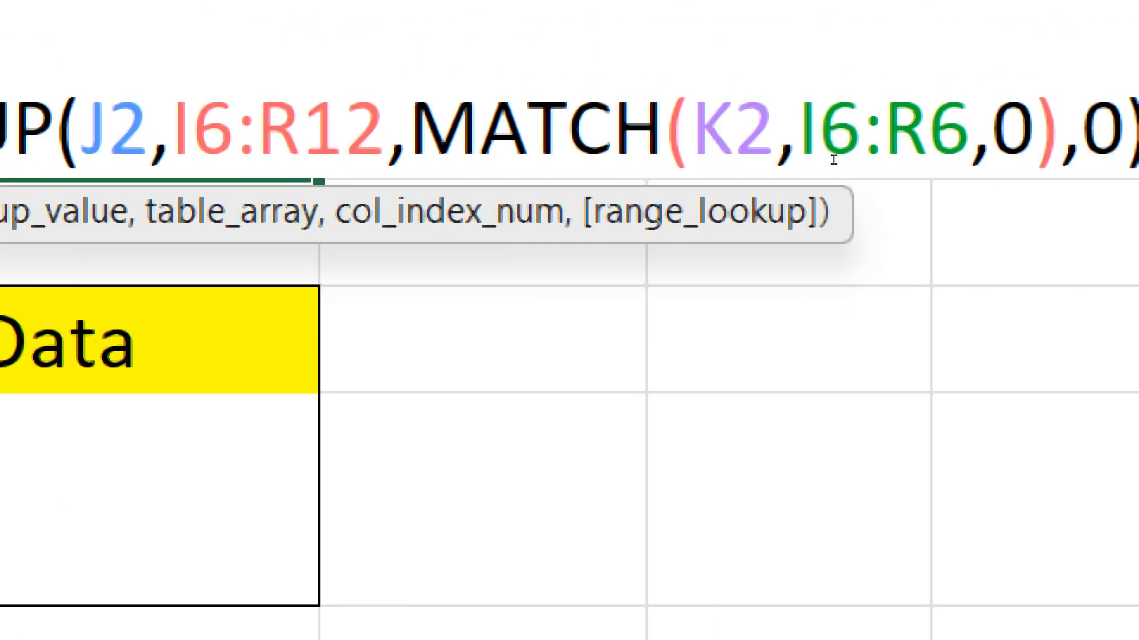
key("Escape")
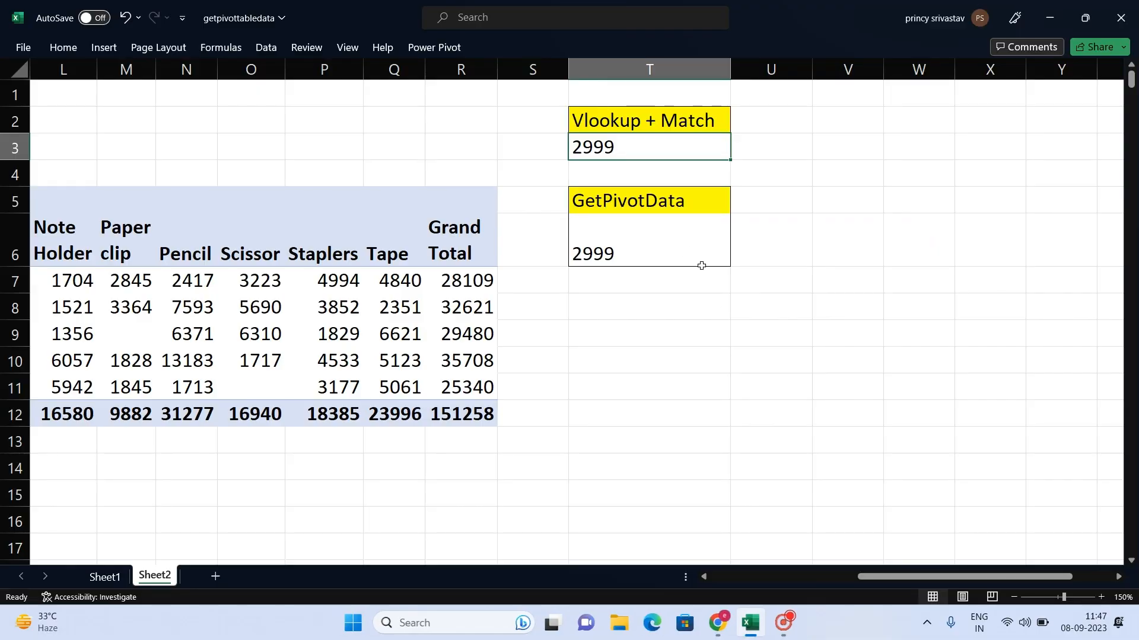
double_click(667, 249)
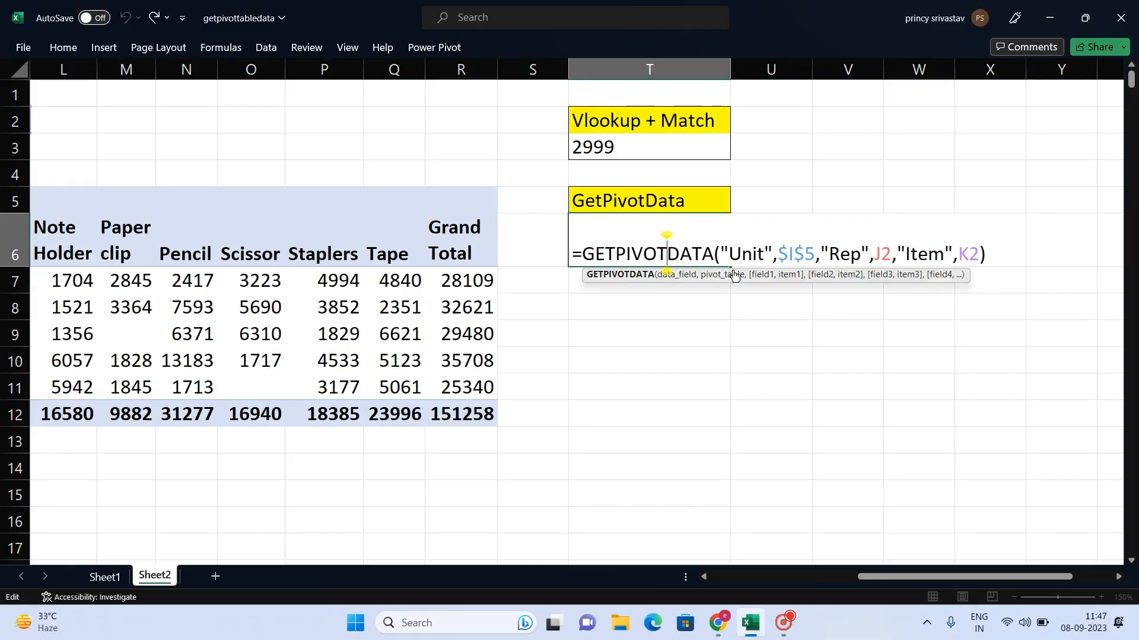
key("Escape")
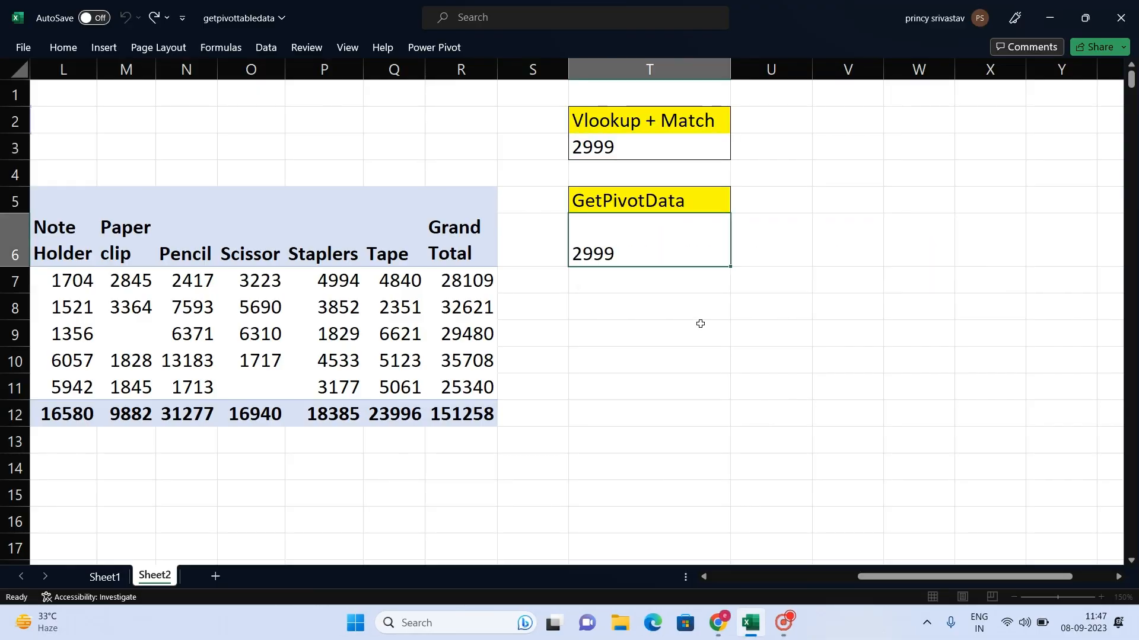
- Add the Region field to the Sheet2 pivot table's rows, nested below Rep
left_click(118, 237)
scroll(119, 237, "left", 4)
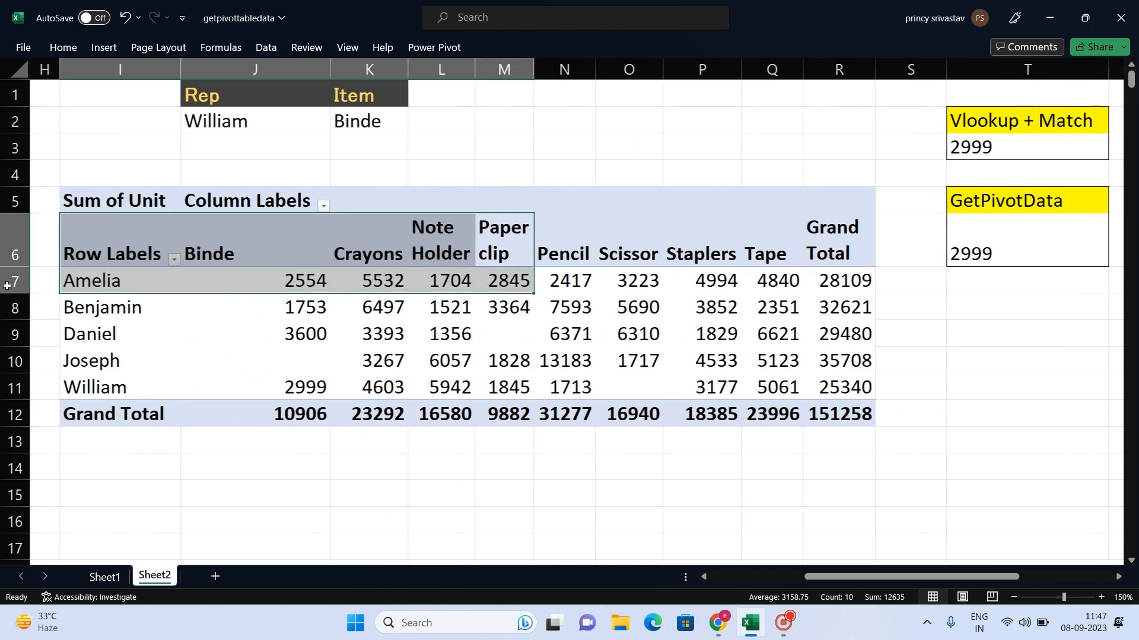
left_click(98, 203)
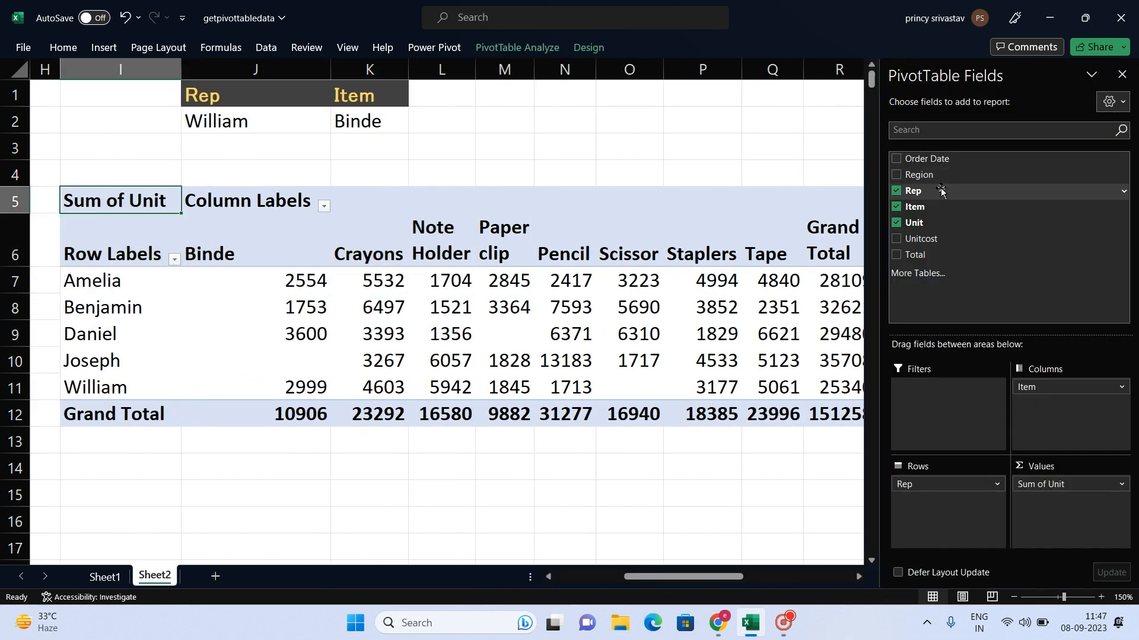
left_click_drag(919, 174, 923, 516)
left_click(194, 341)
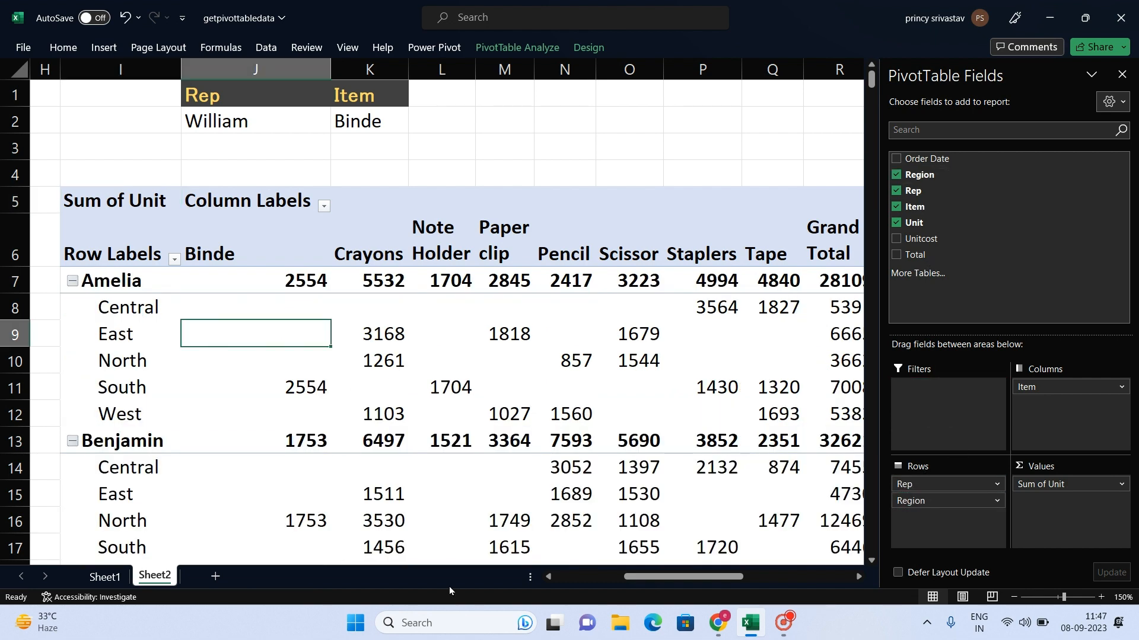
- Check the results in T3 and T6 against the pivot table with its nested Region rows
left_click_drag(671, 578, 711, 580)
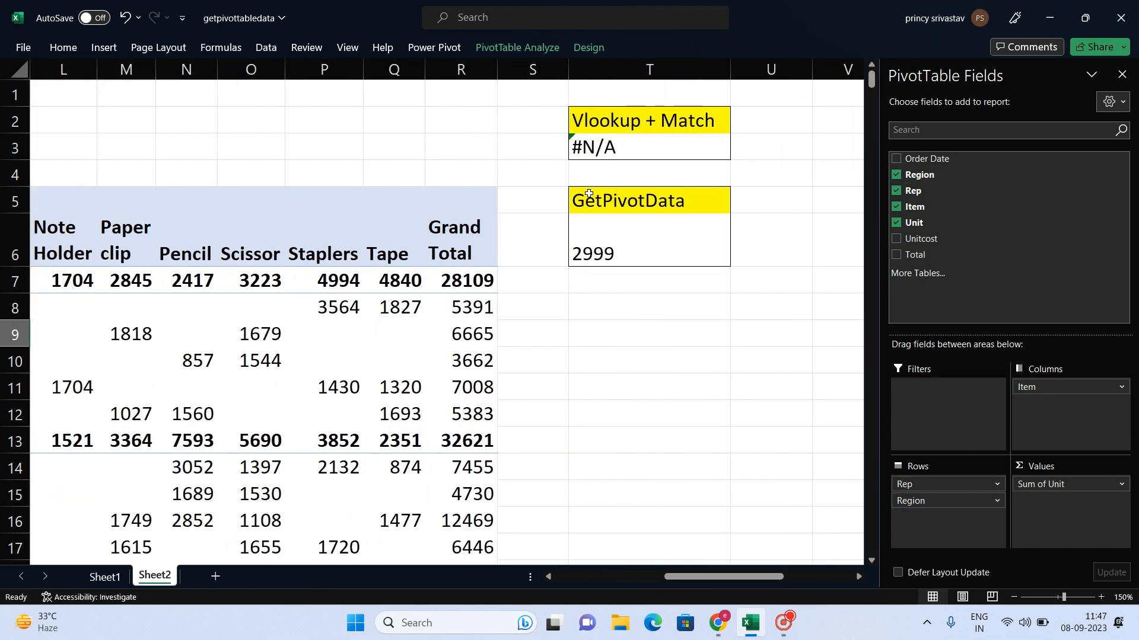
left_click(666, 152)
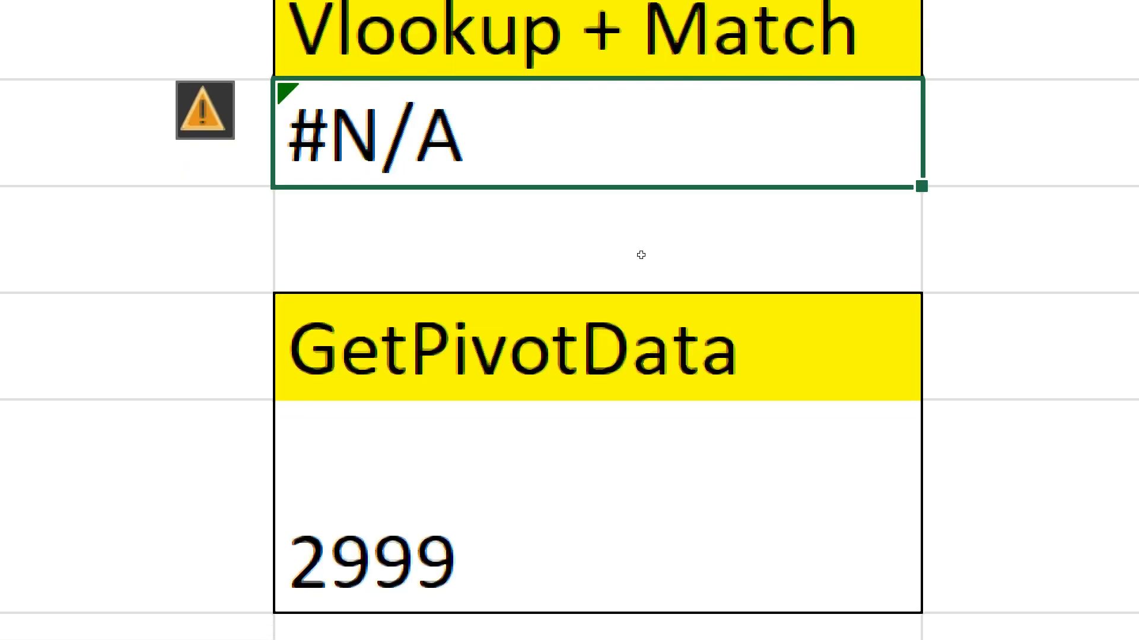
left_click(638, 252)
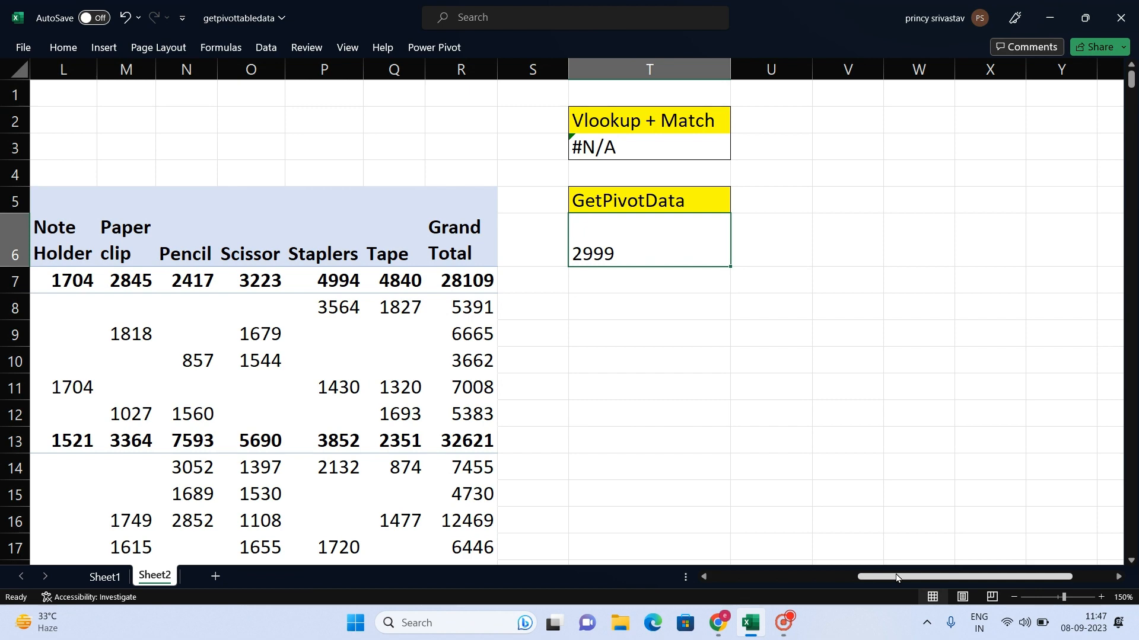
left_click_drag(897, 578, 791, 578)
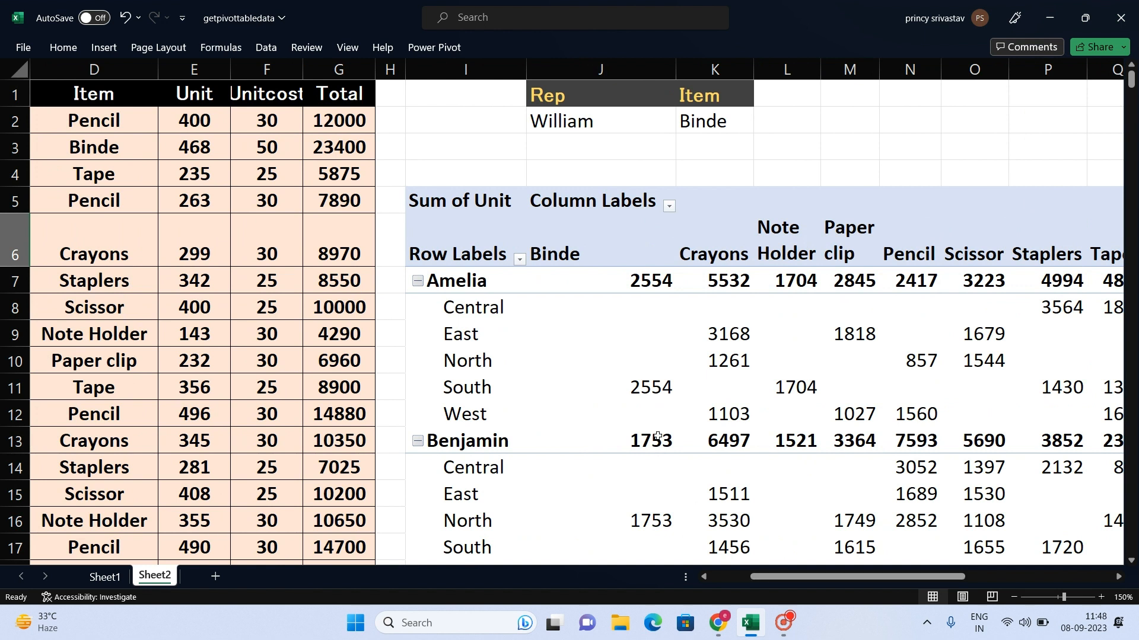
mouse_move(658, 437)
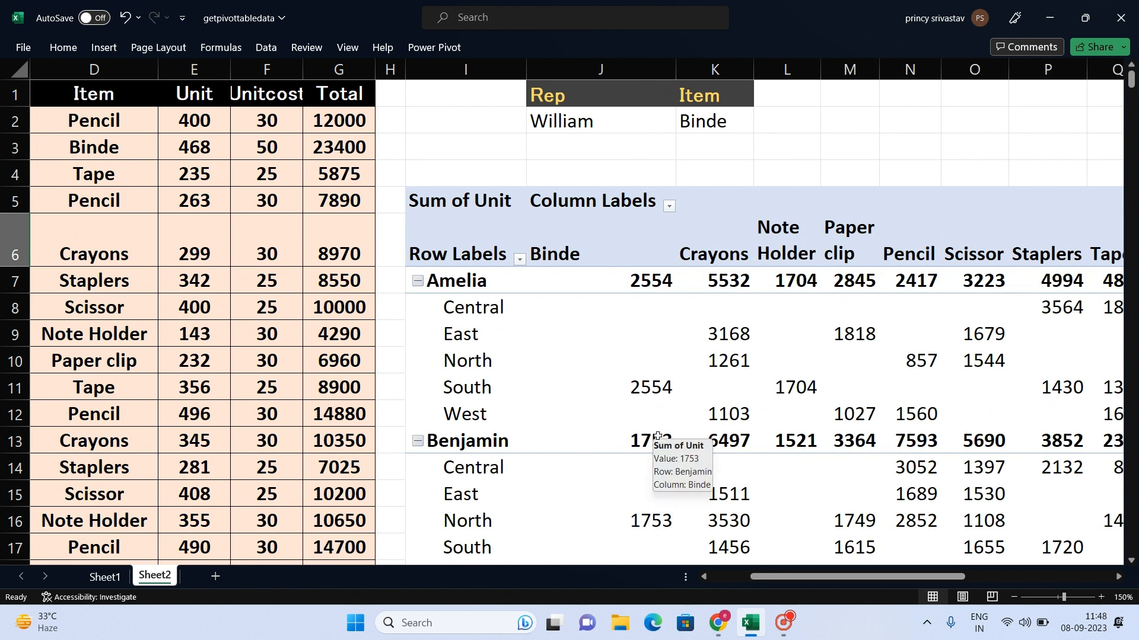